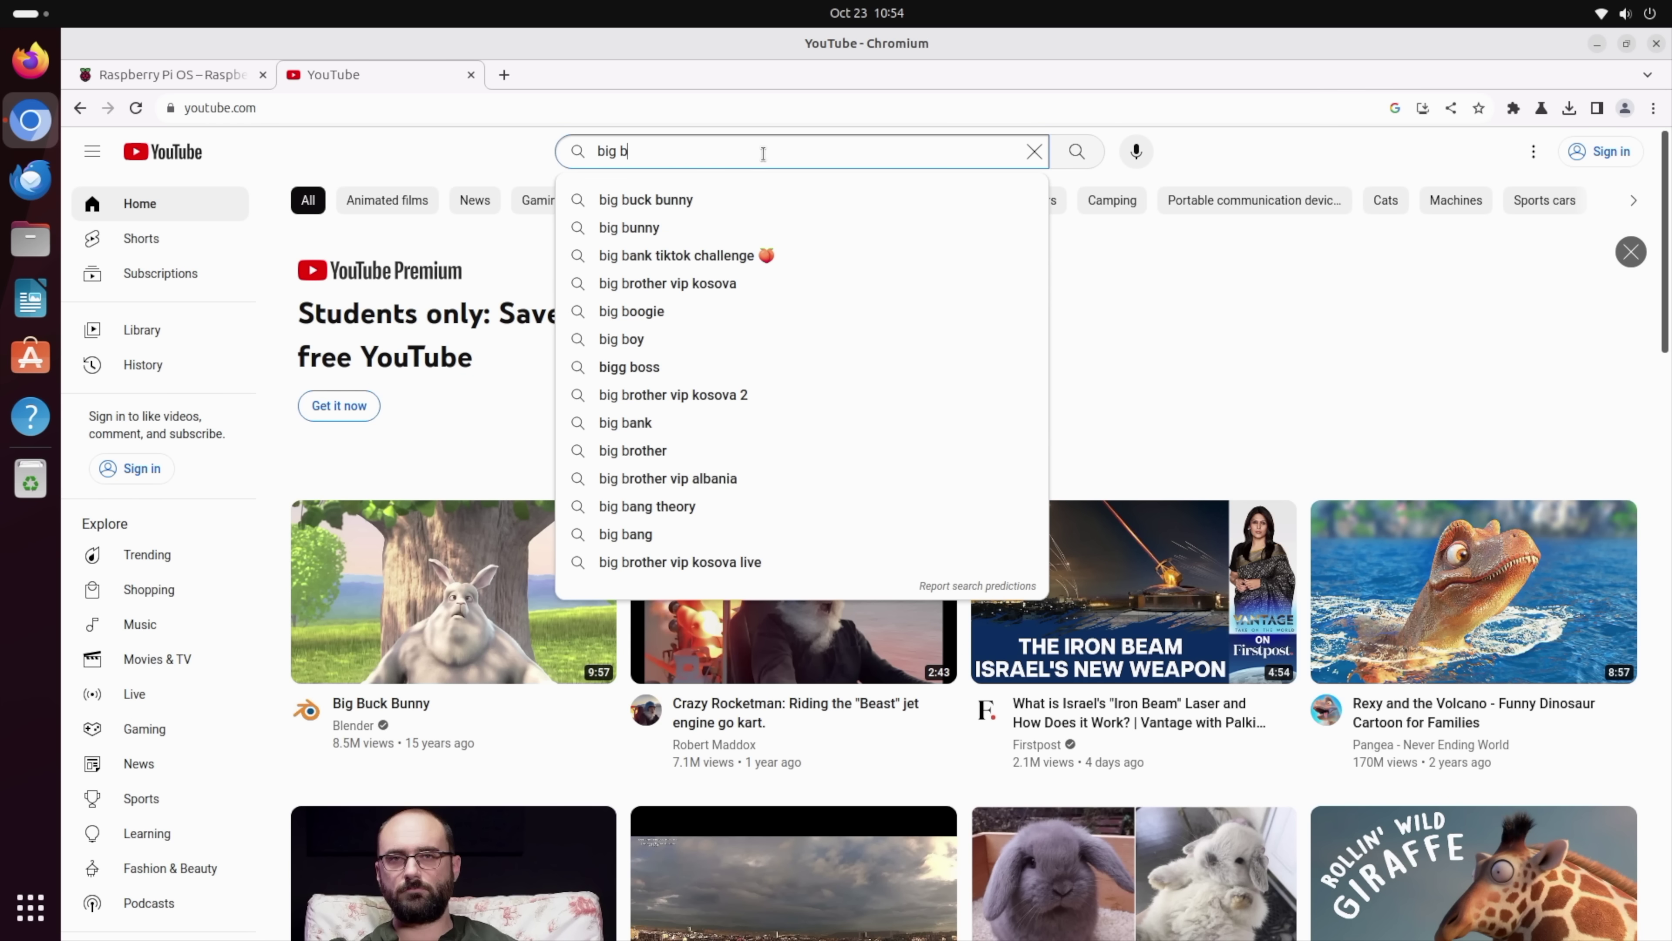
# Search YouTube for "big buck", open the Blender short film "Big Buck Bunny 60fps 4K", and pause its playback
pyautogui.write('k')
pyautogui.press('Return')
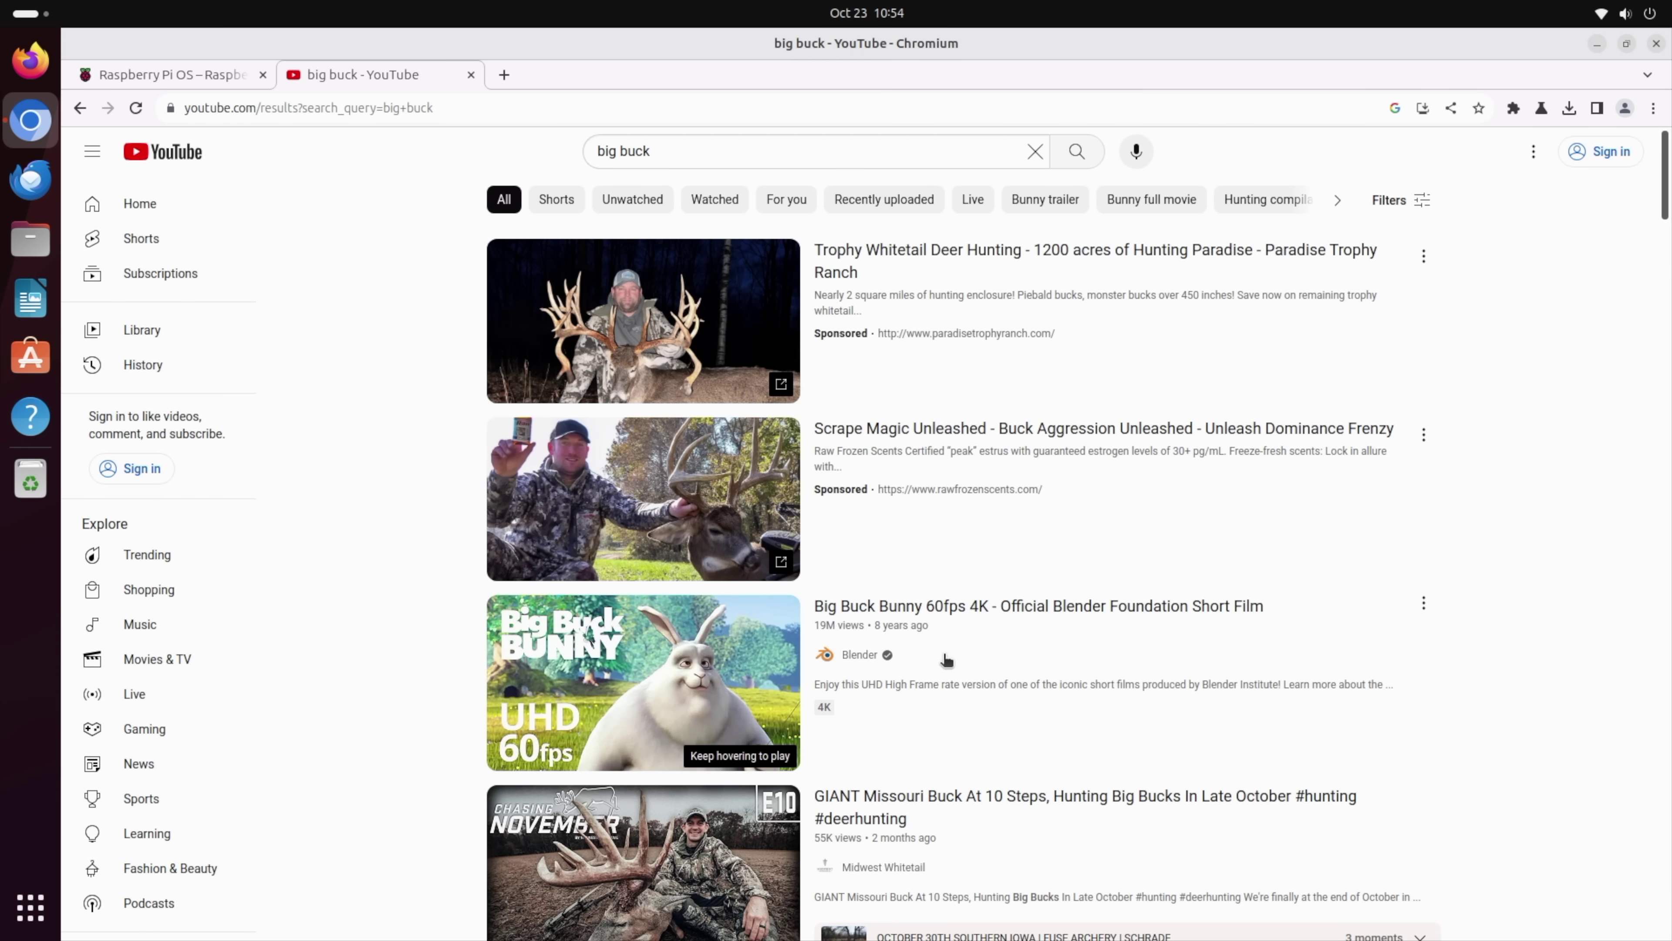
pyautogui.click(952, 606)
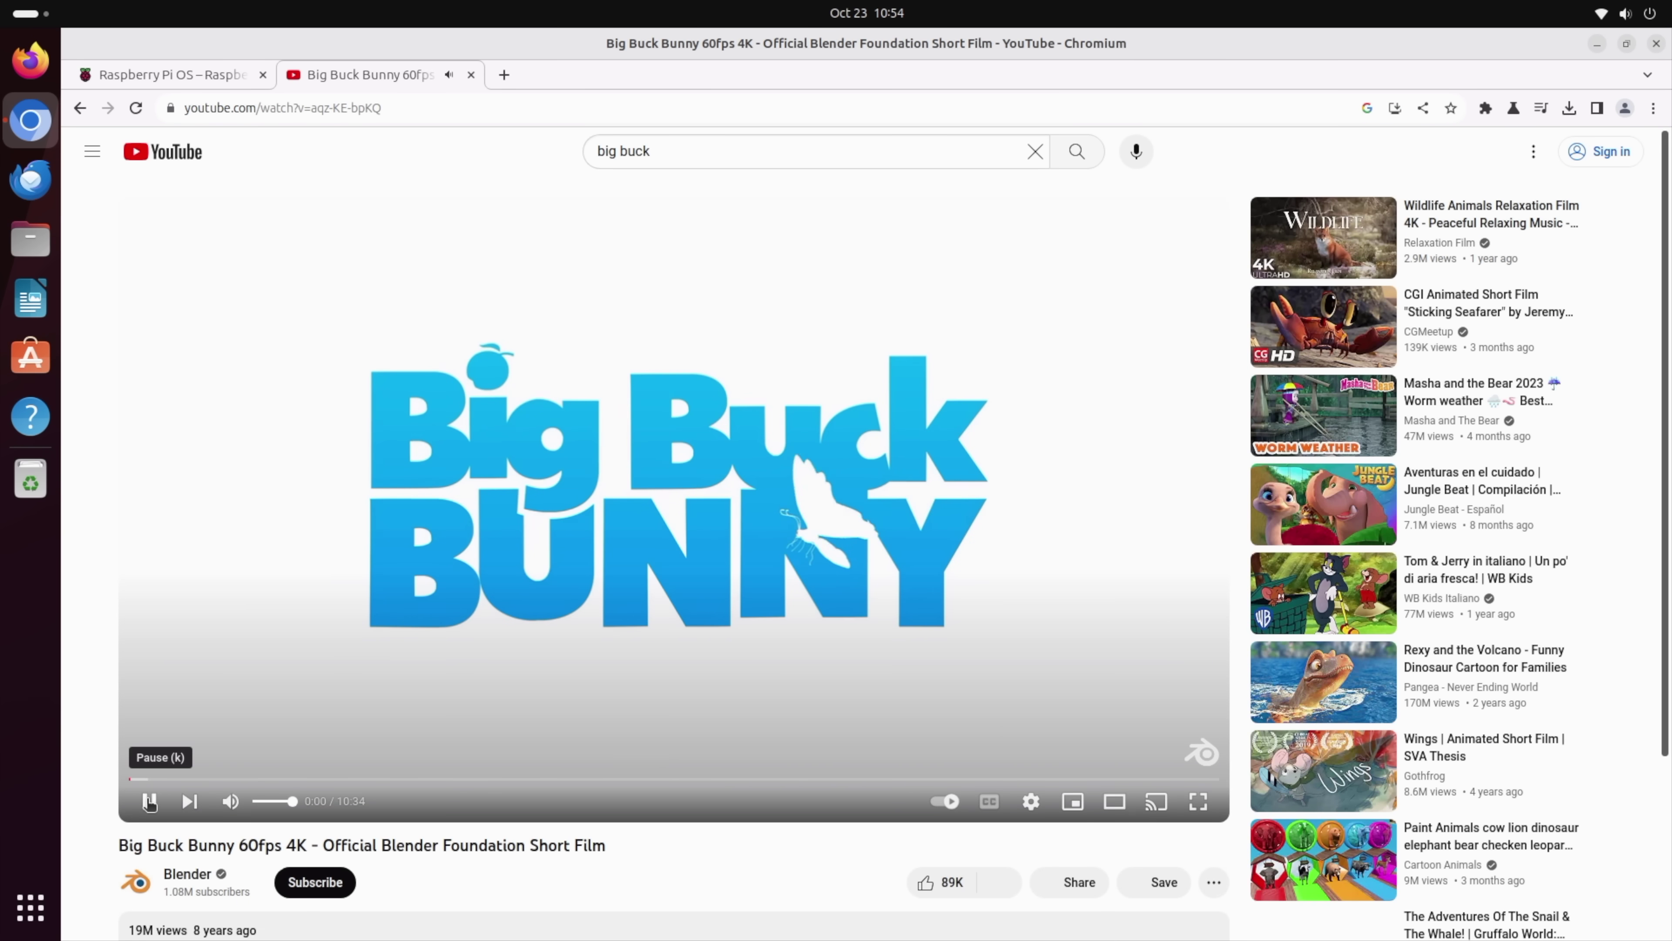
pyautogui.click(148, 801)
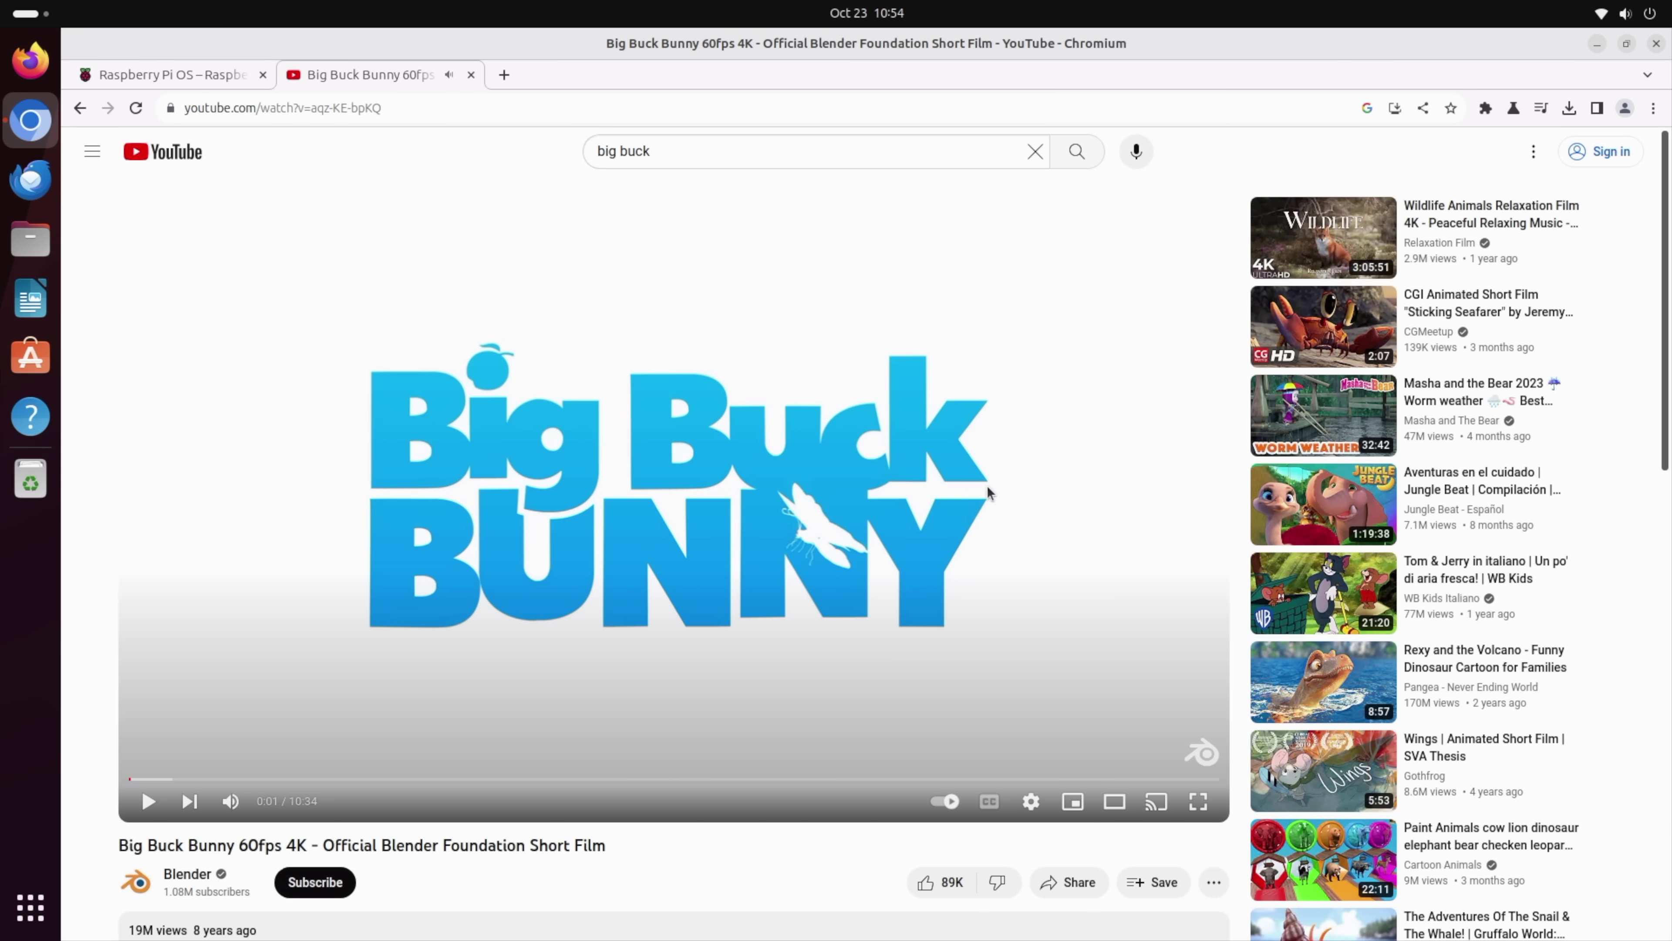
# Set the video quality to 720p and play the film in full screen before returning to the normal view
pyautogui.click(1031, 801)
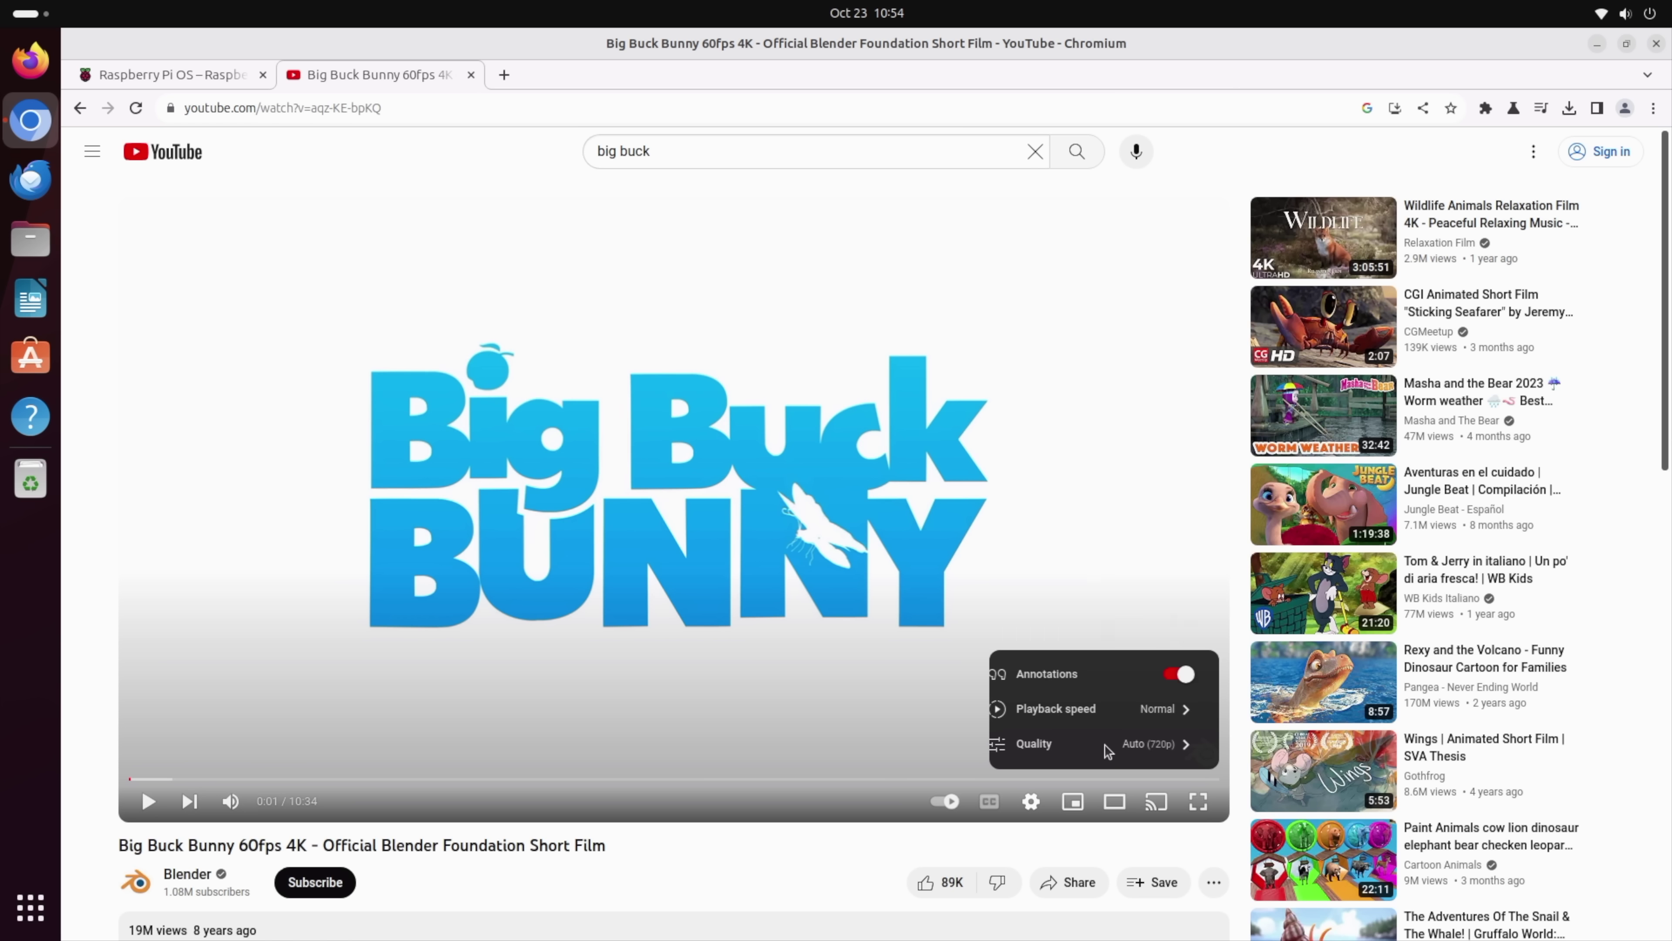
pyautogui.click(1086, 745)
pyautogui.click(1108, 568)
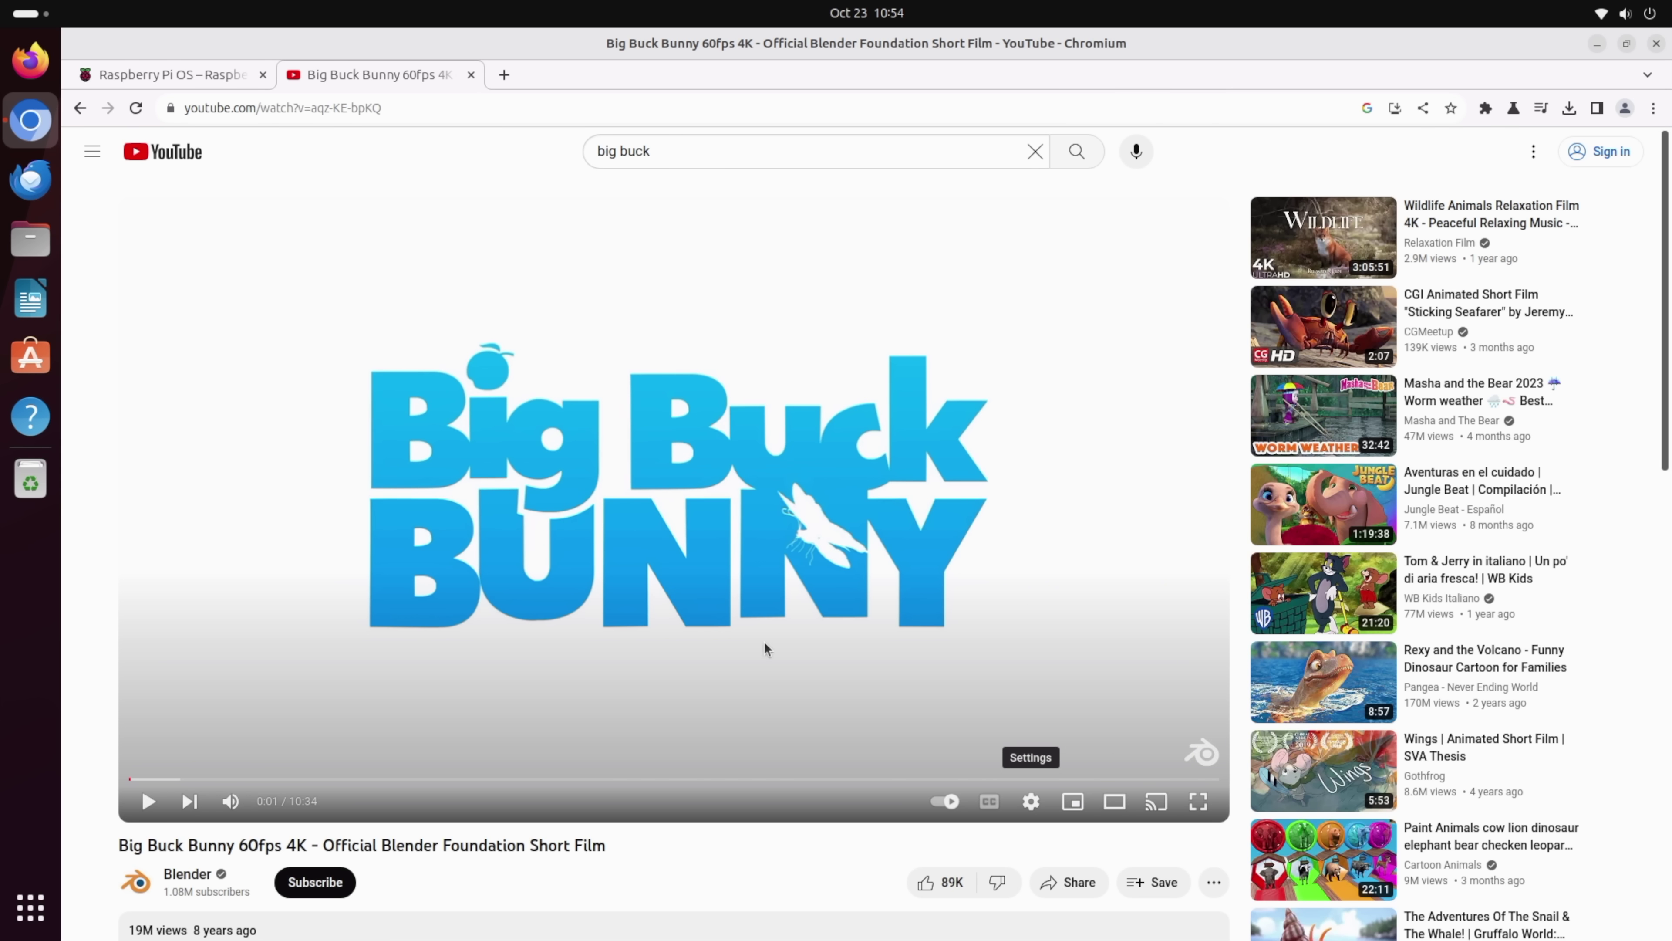
pyautogui.click(1198, 805)
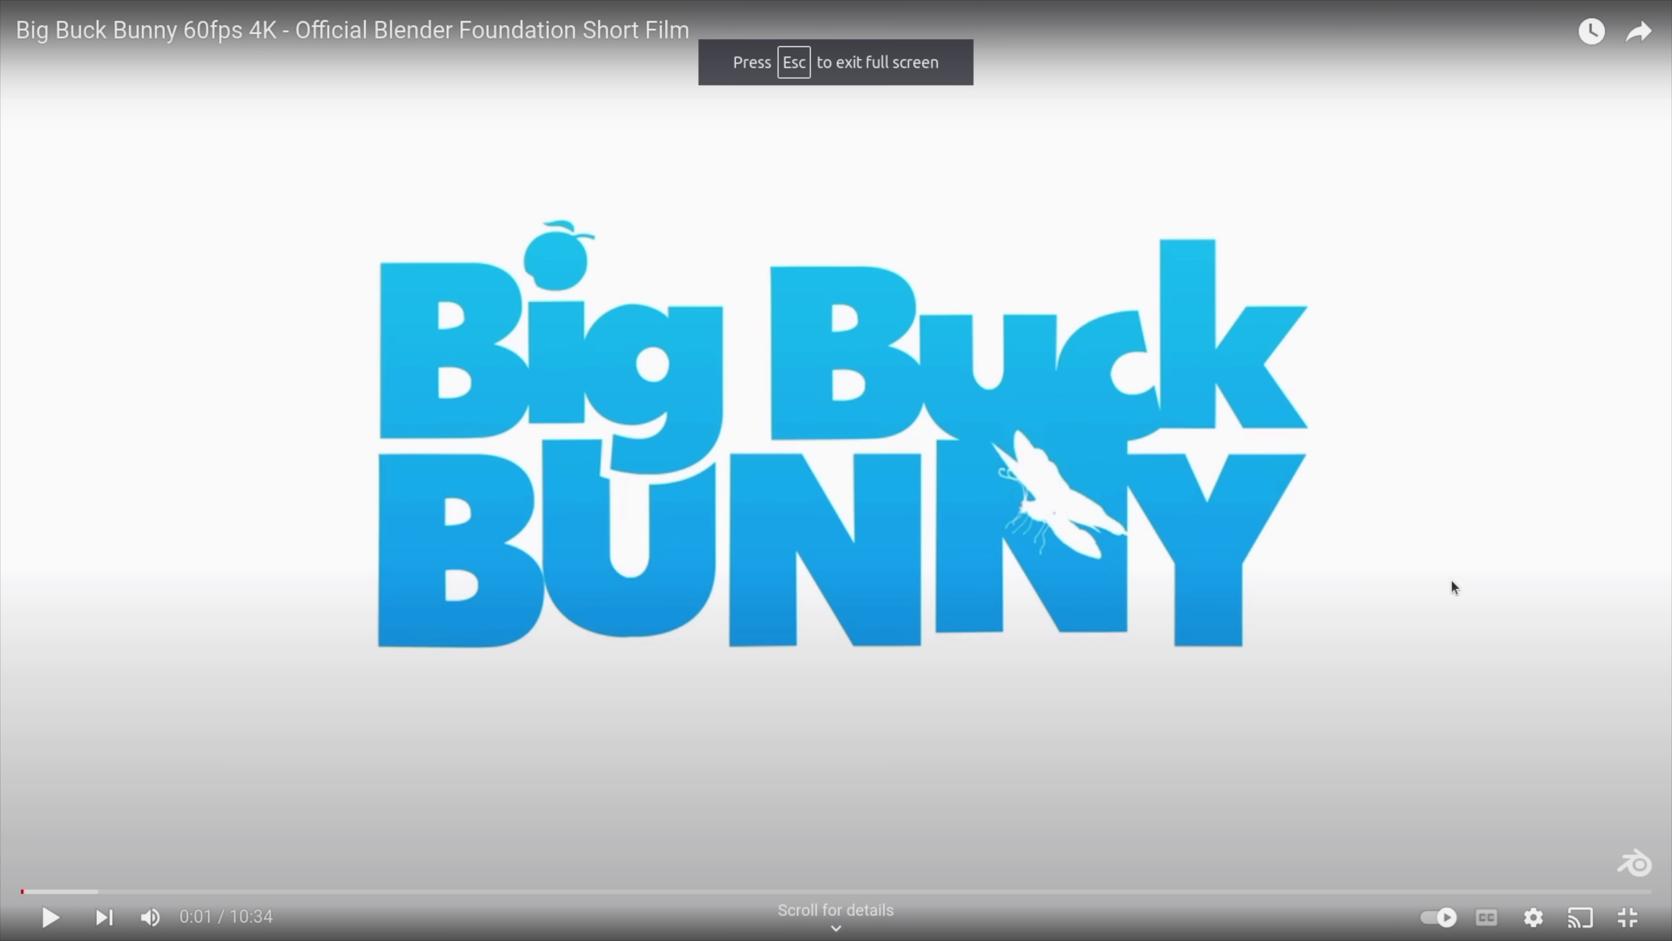
pyautogui.click(1452, 579)
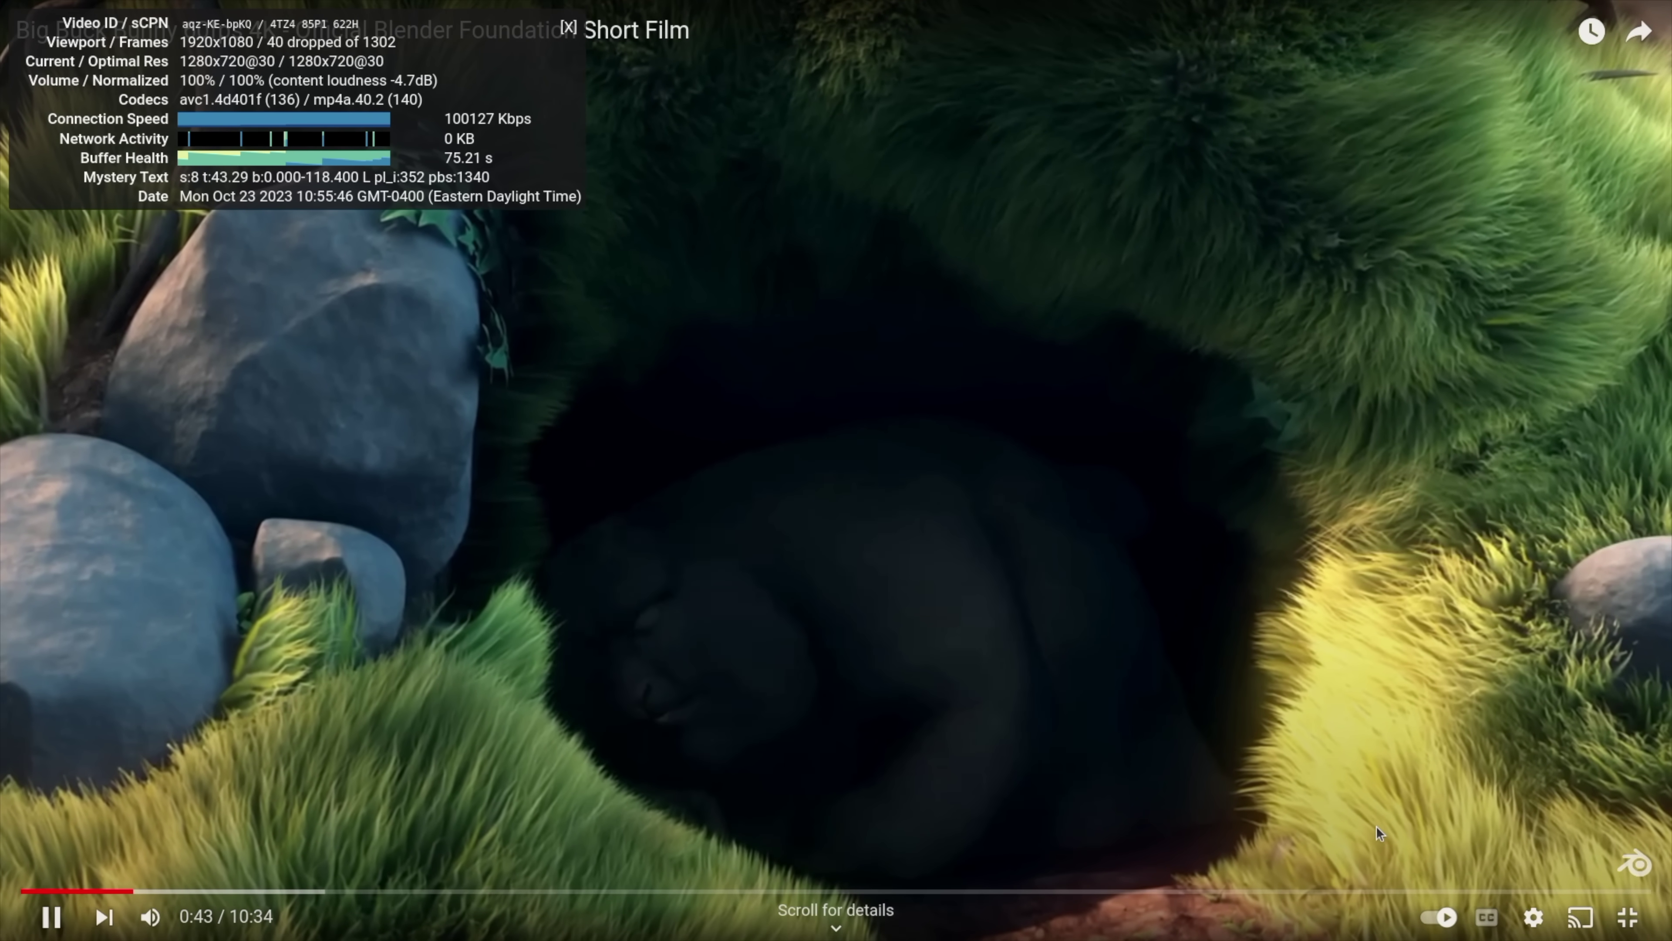
pyautogui.click(1632, 931)
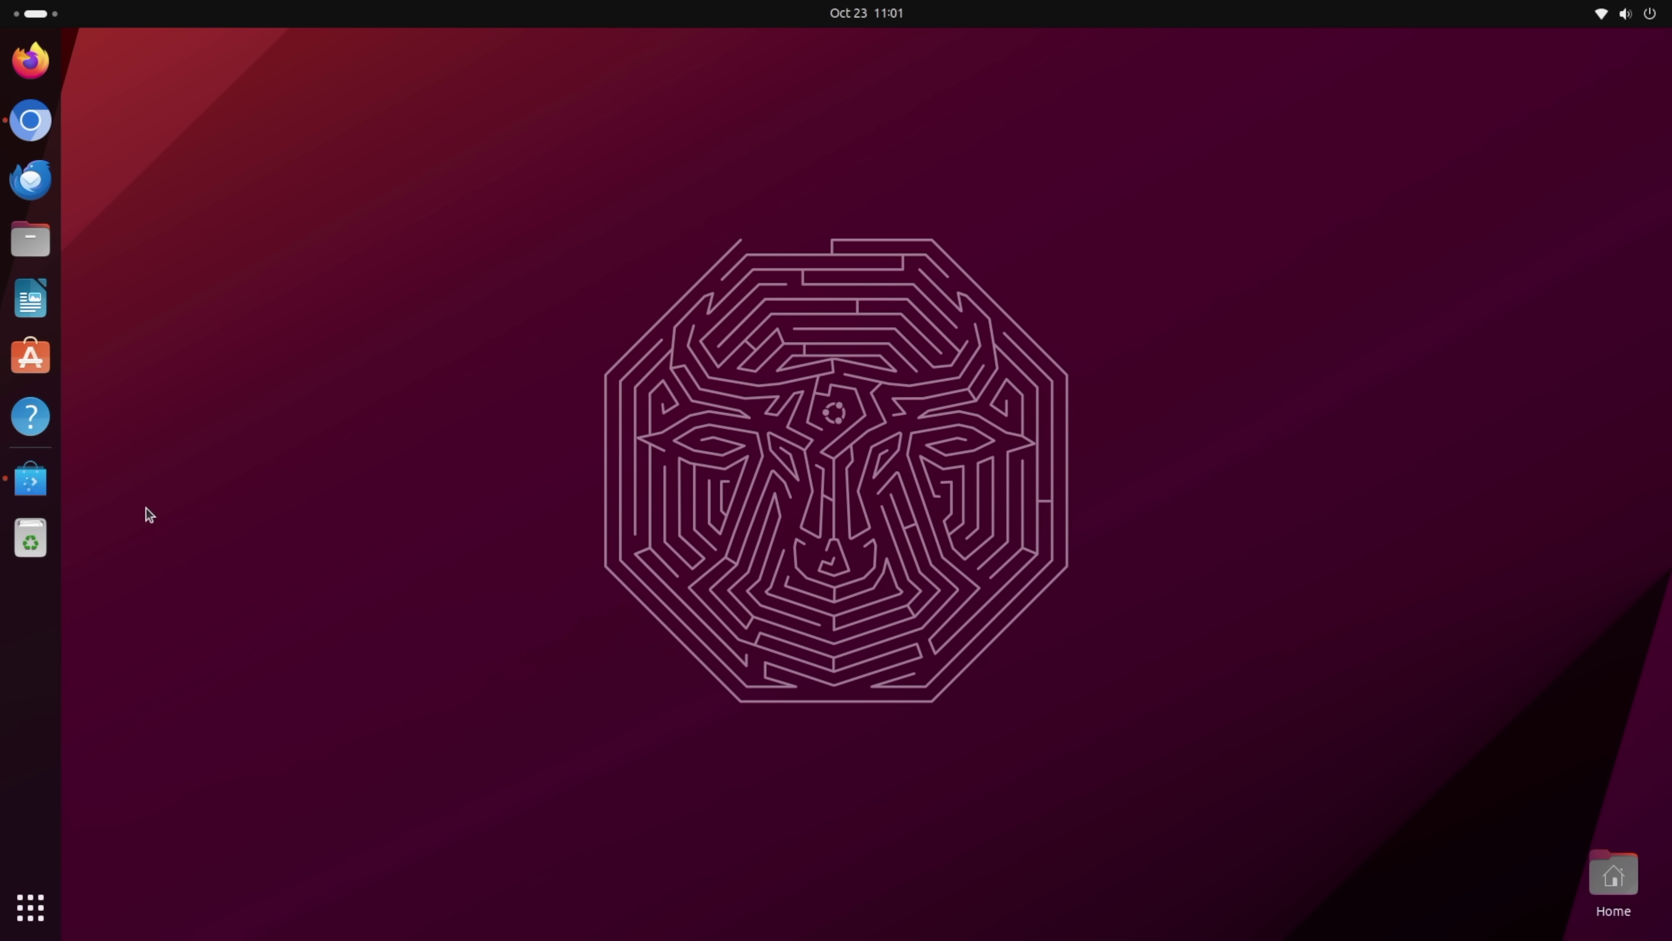
pyautogui.hotkey('ctrl', 'alt', 't')
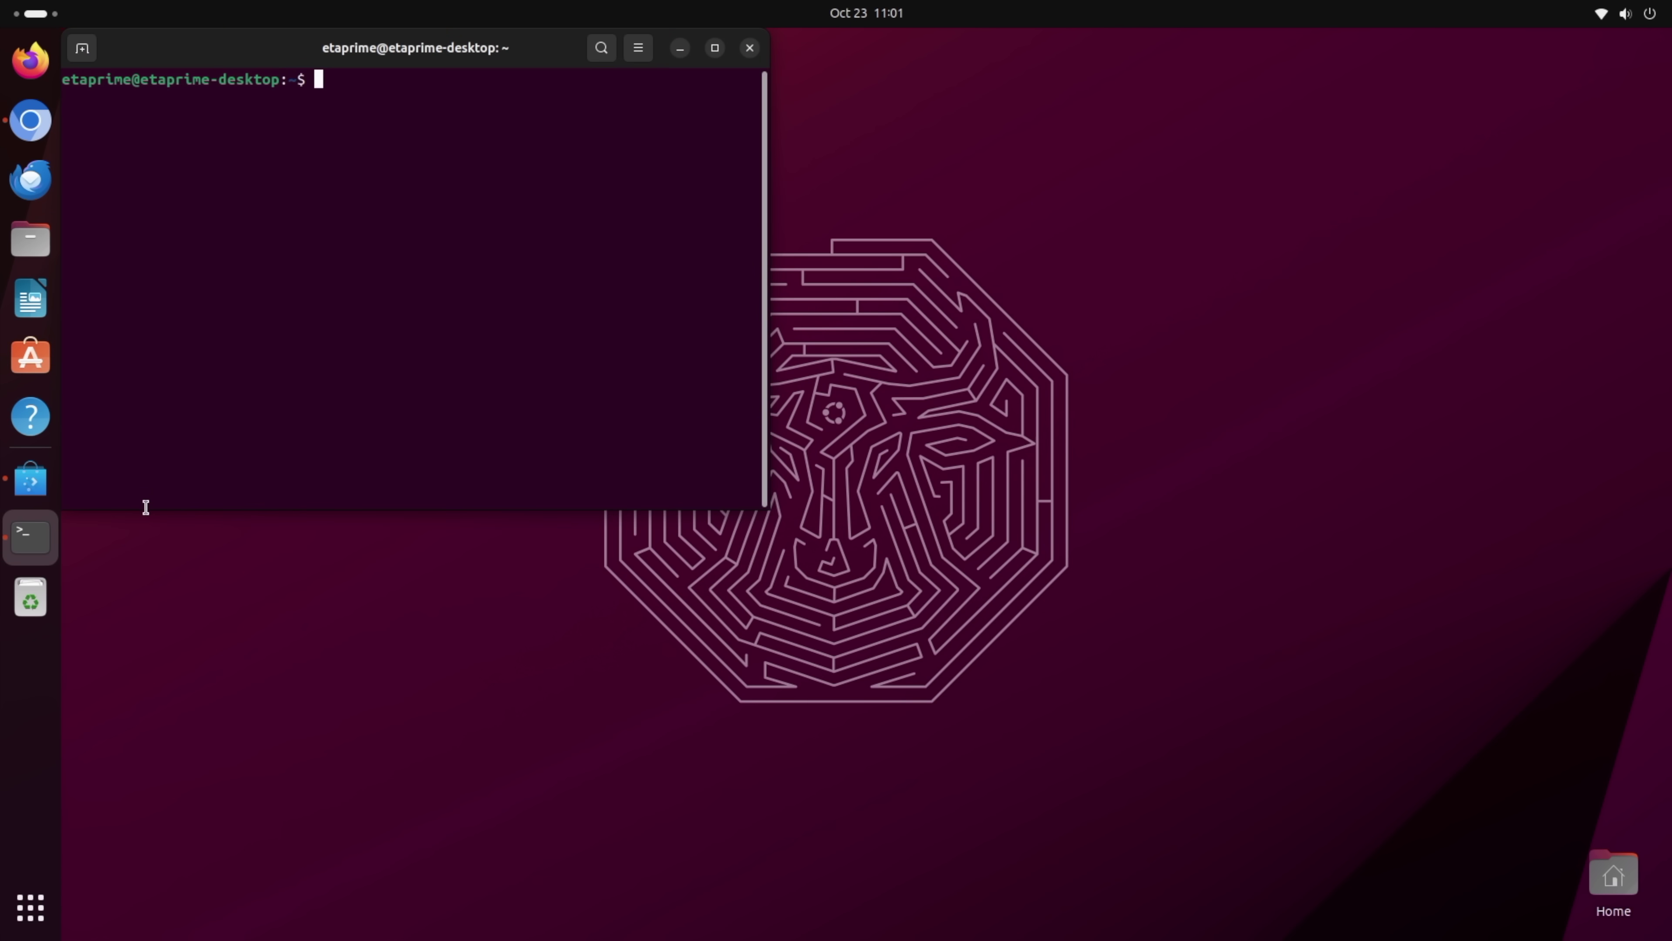
pyautogui.moveTo(200, 52); pyautogui.dragTo(647, 203)
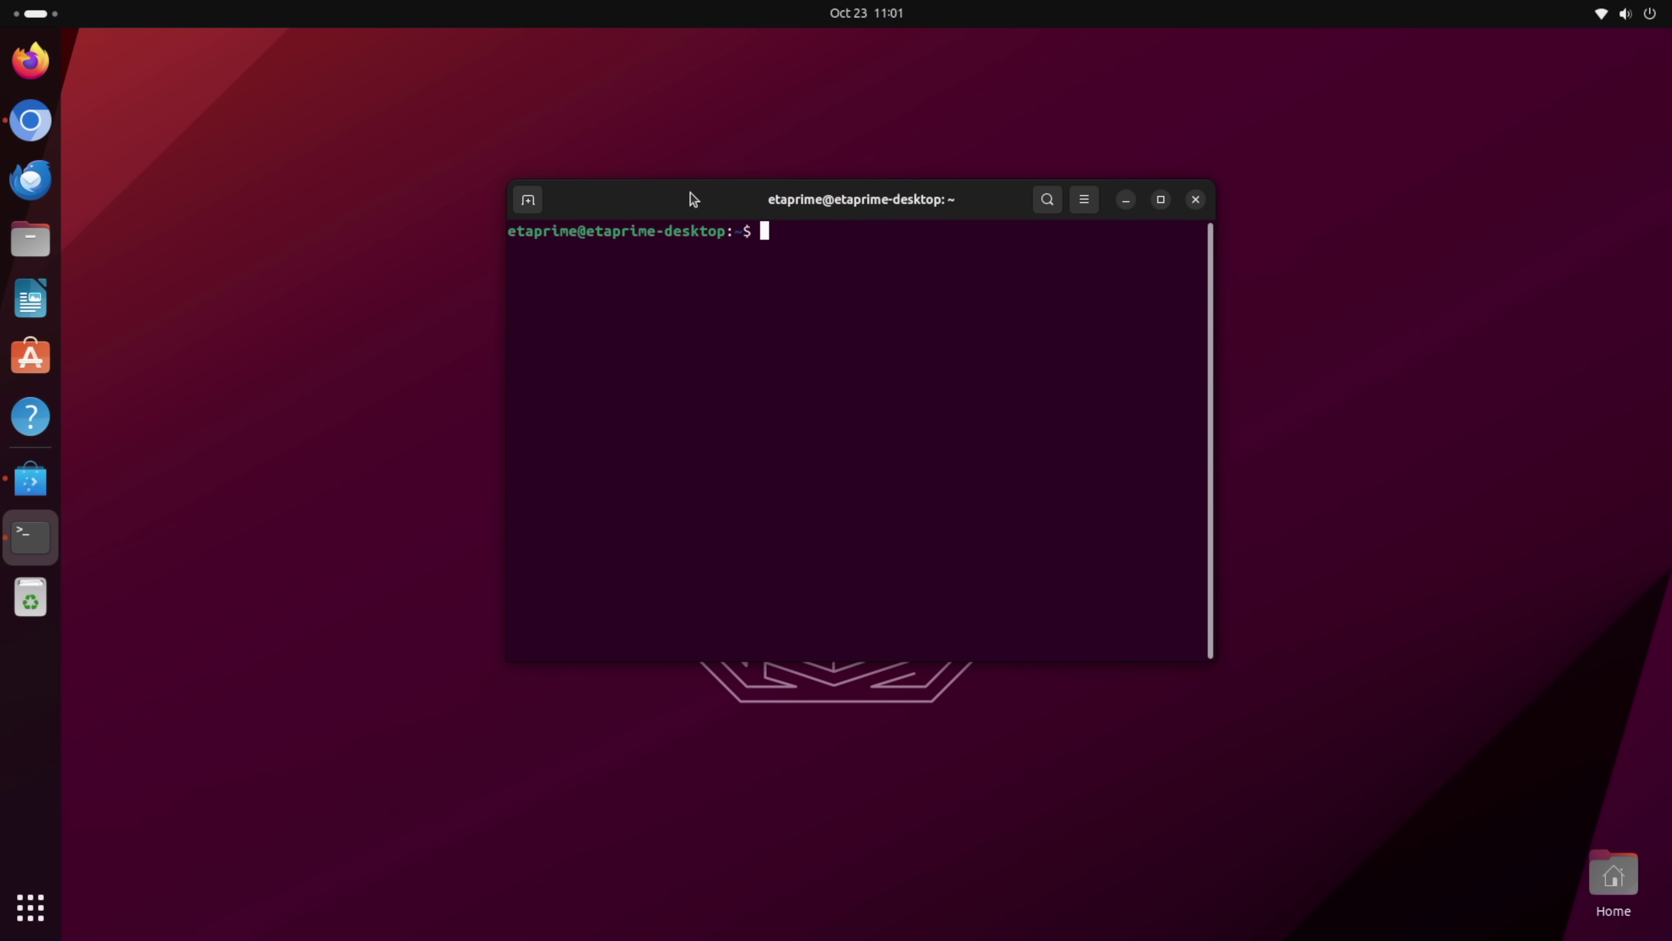
pyautogui.click(1195, 200)
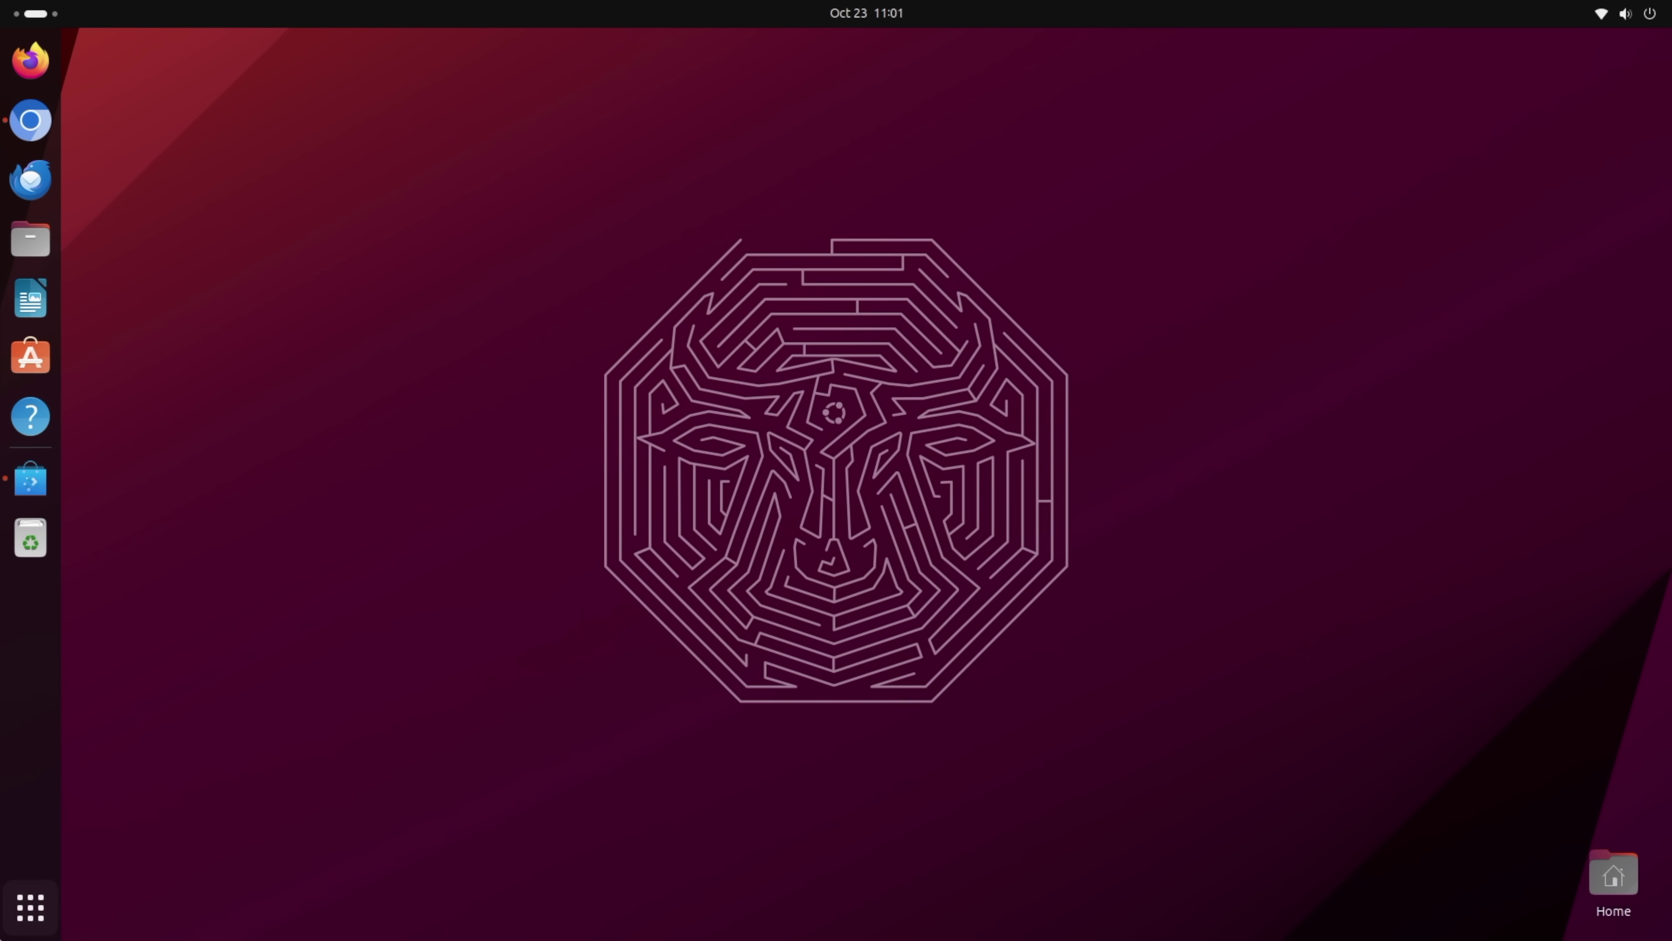
# Launch the Software application and move its window towards the middle of the desktop
pyautogui.click(29, 922)
pyautogui.scroll(-1, 785, 592)
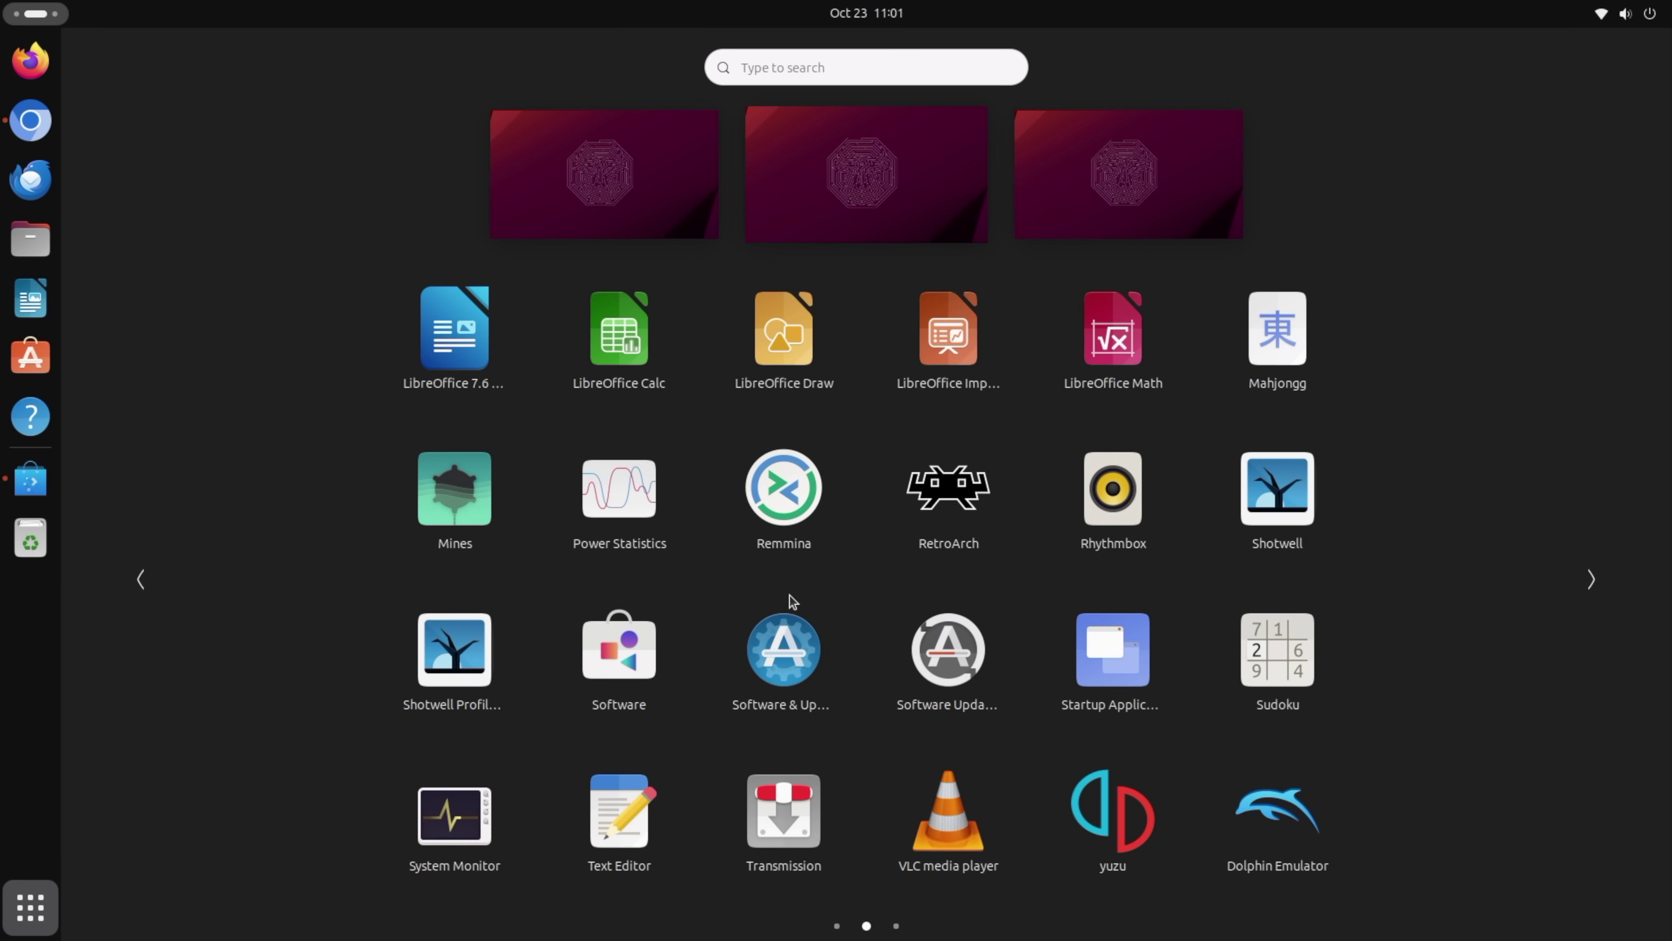
pyautogui.click(609, 662)
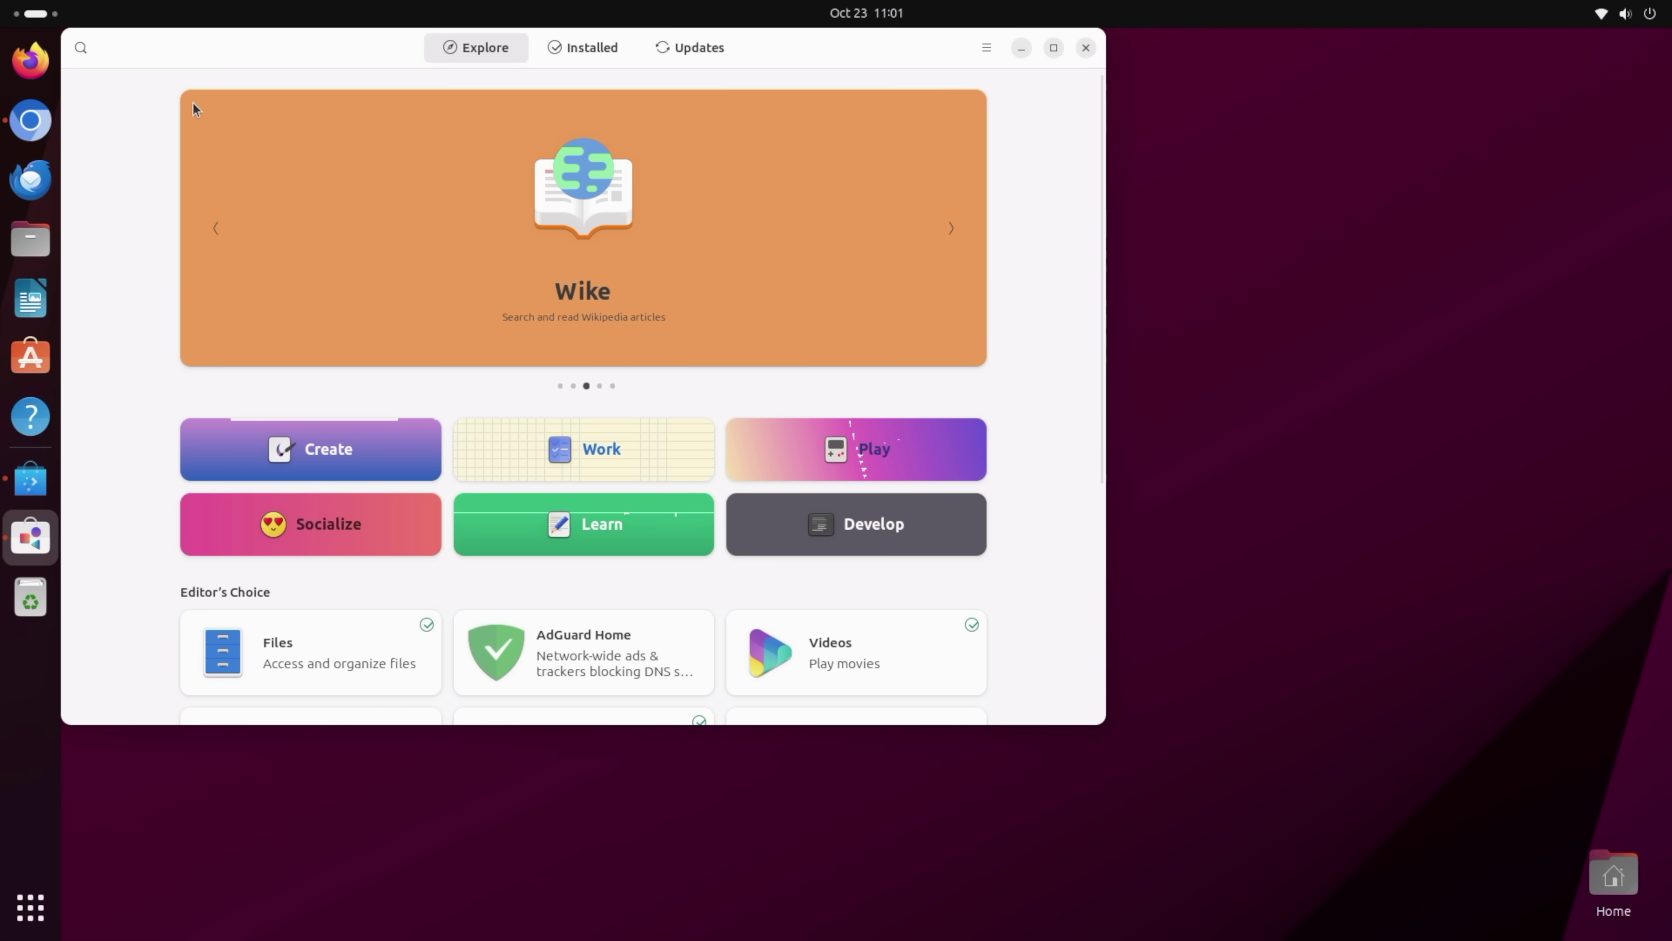
pyautogui.moveTo(220, 60); pyautogui.dragTo(470, 126)
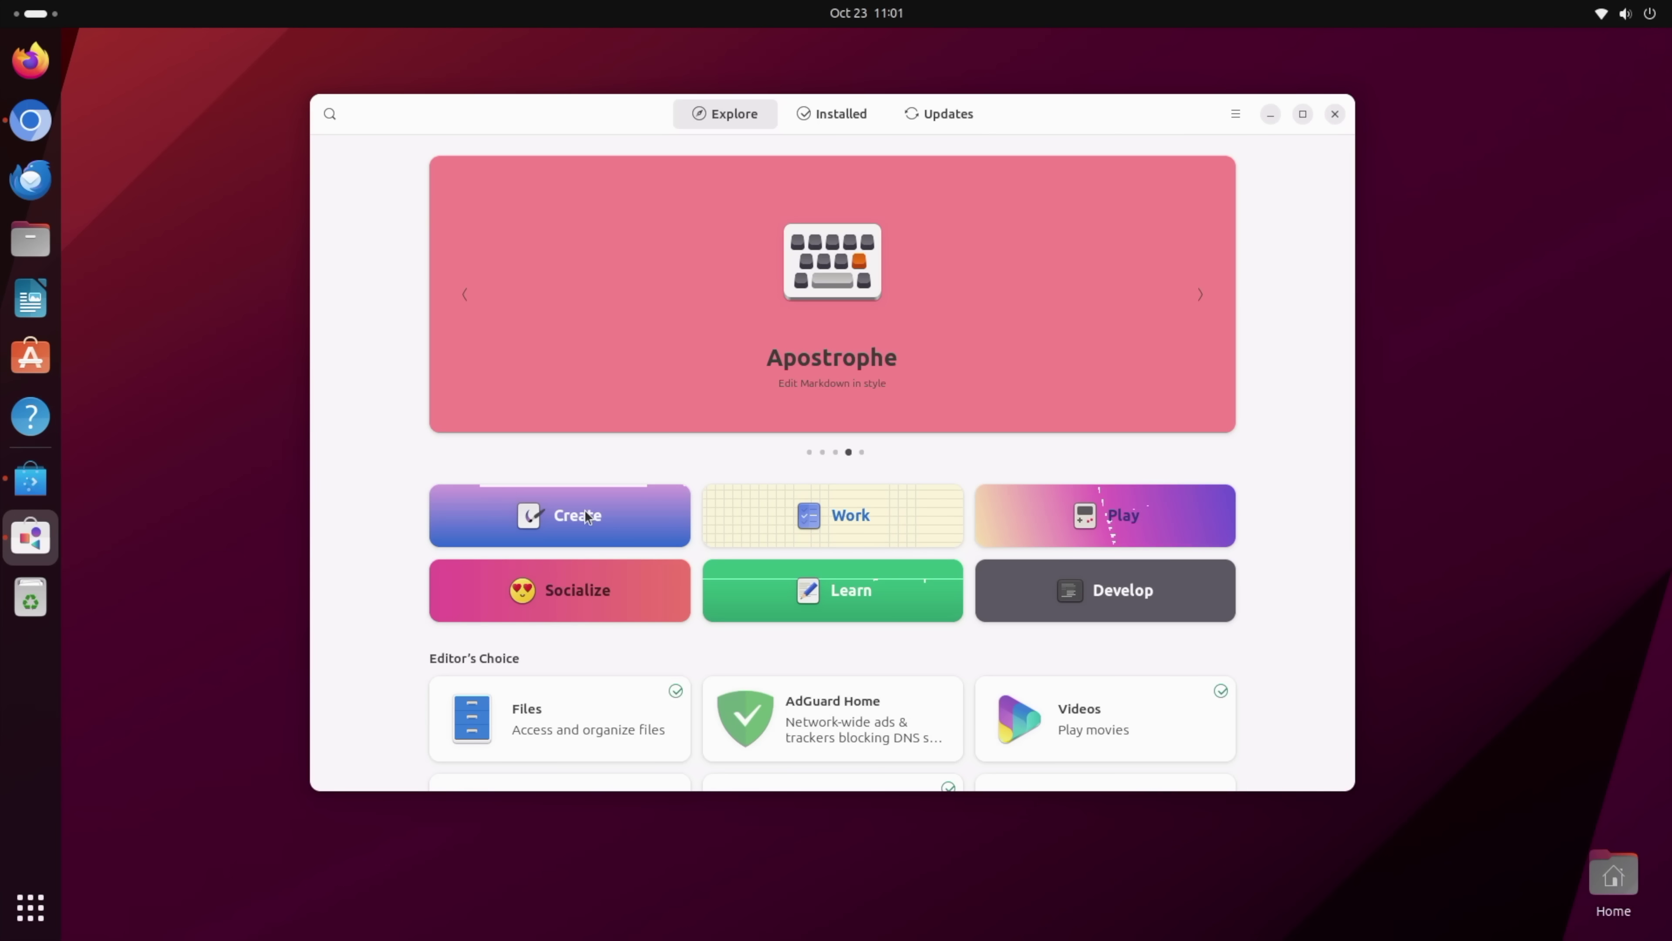
# Examine the applications offered in the Create category and return to the Explore overview
pyautogui.click(630, 517)
pyautogui.scroll(-3, 631, 517)
pyautogui.scroll(-5, 631, 517)
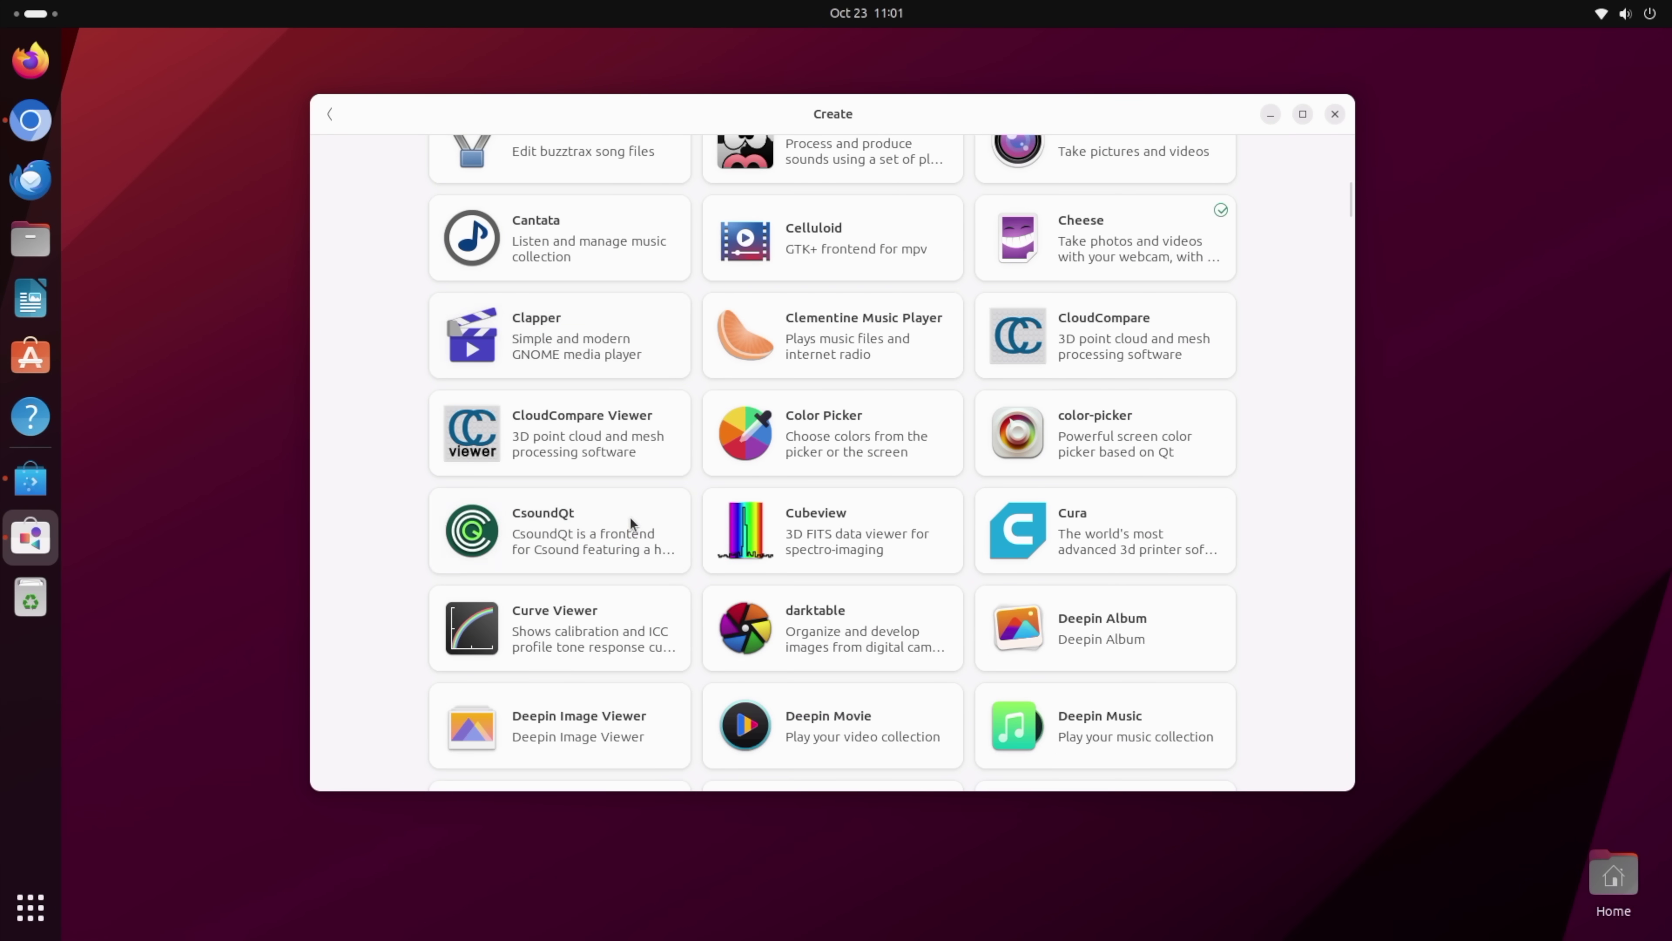
pyautogui.scroll(-12, 630, 520)
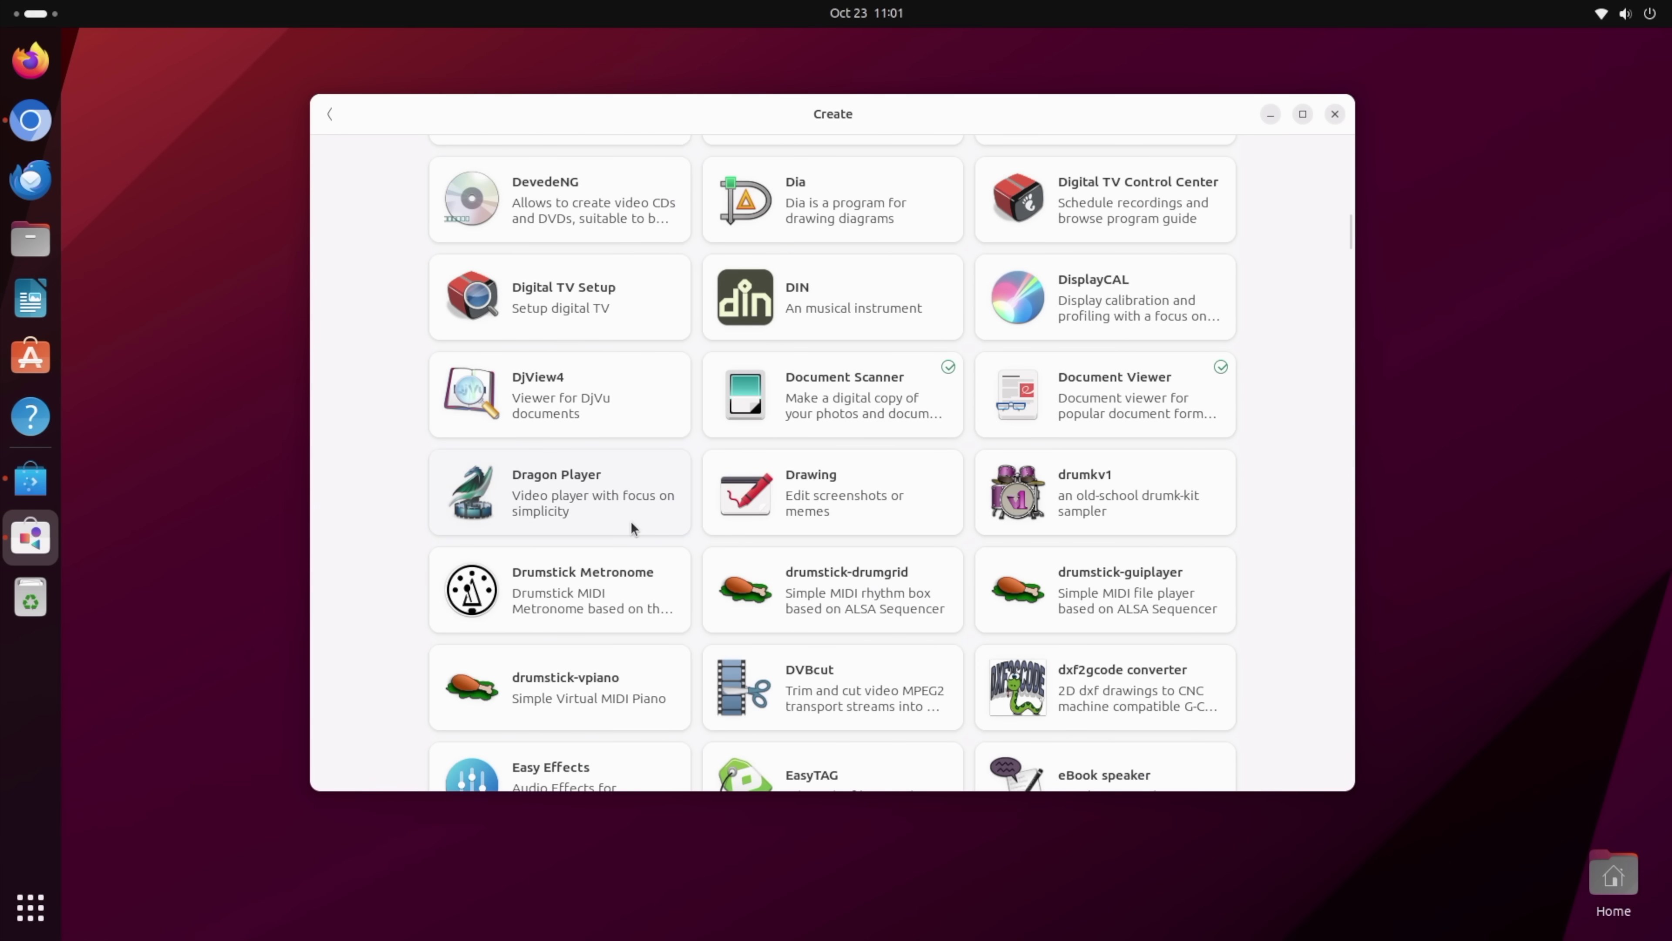
pyautogui.scroll(-12, 631, 520)
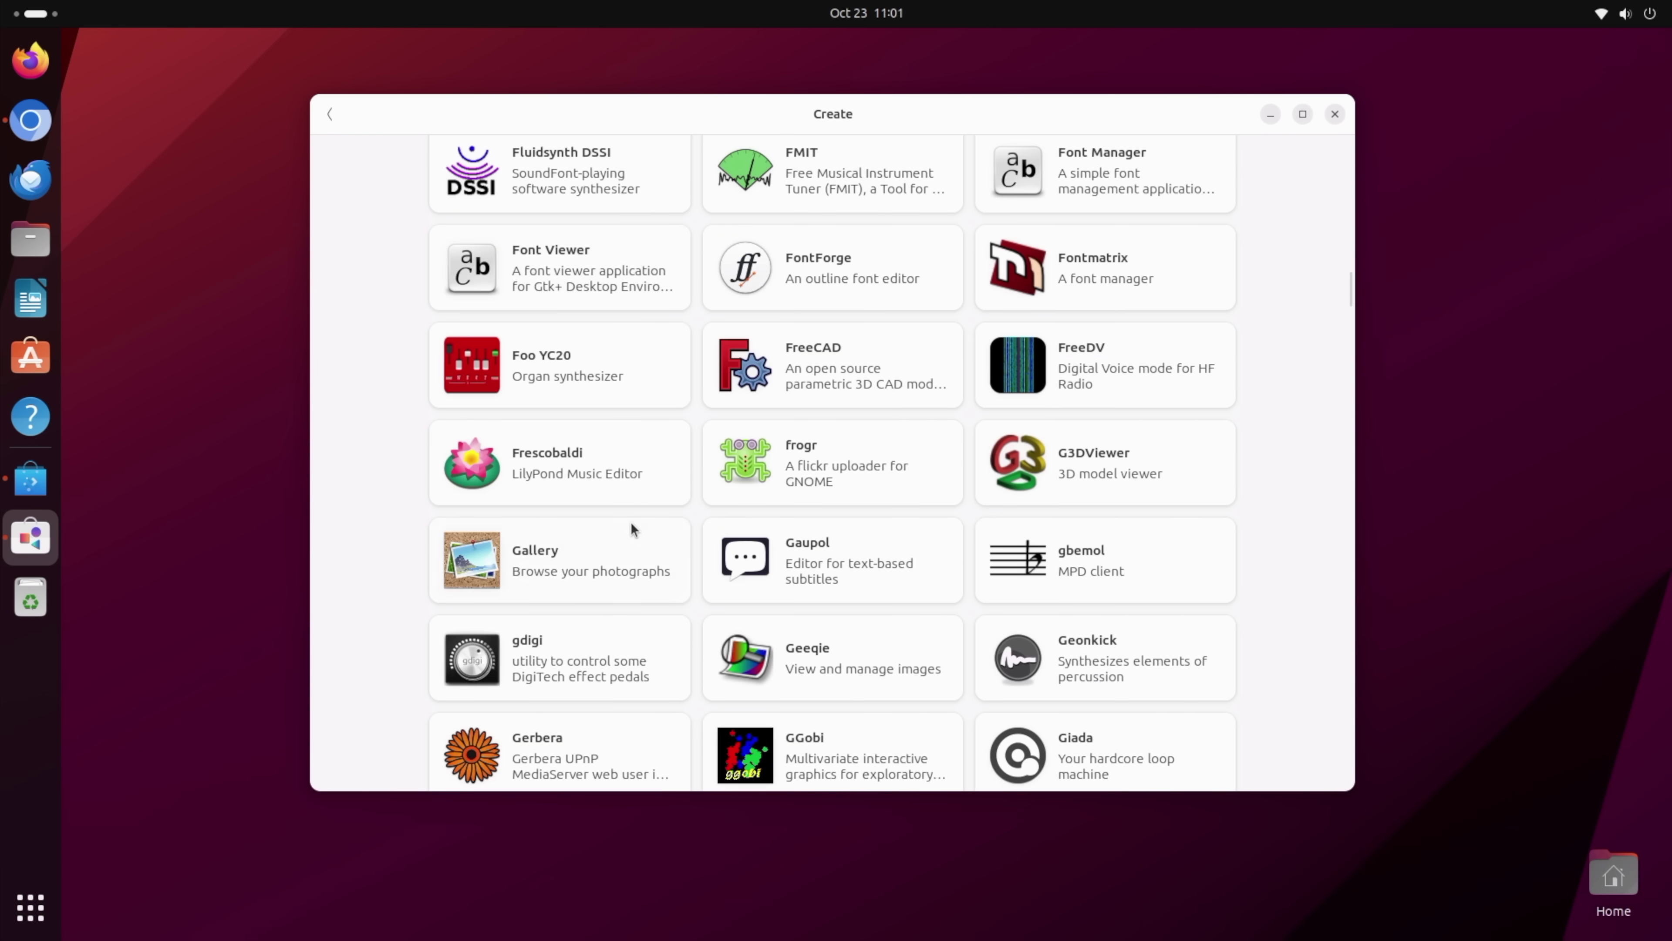
pyautogui.scroll(-12, 631, 521)
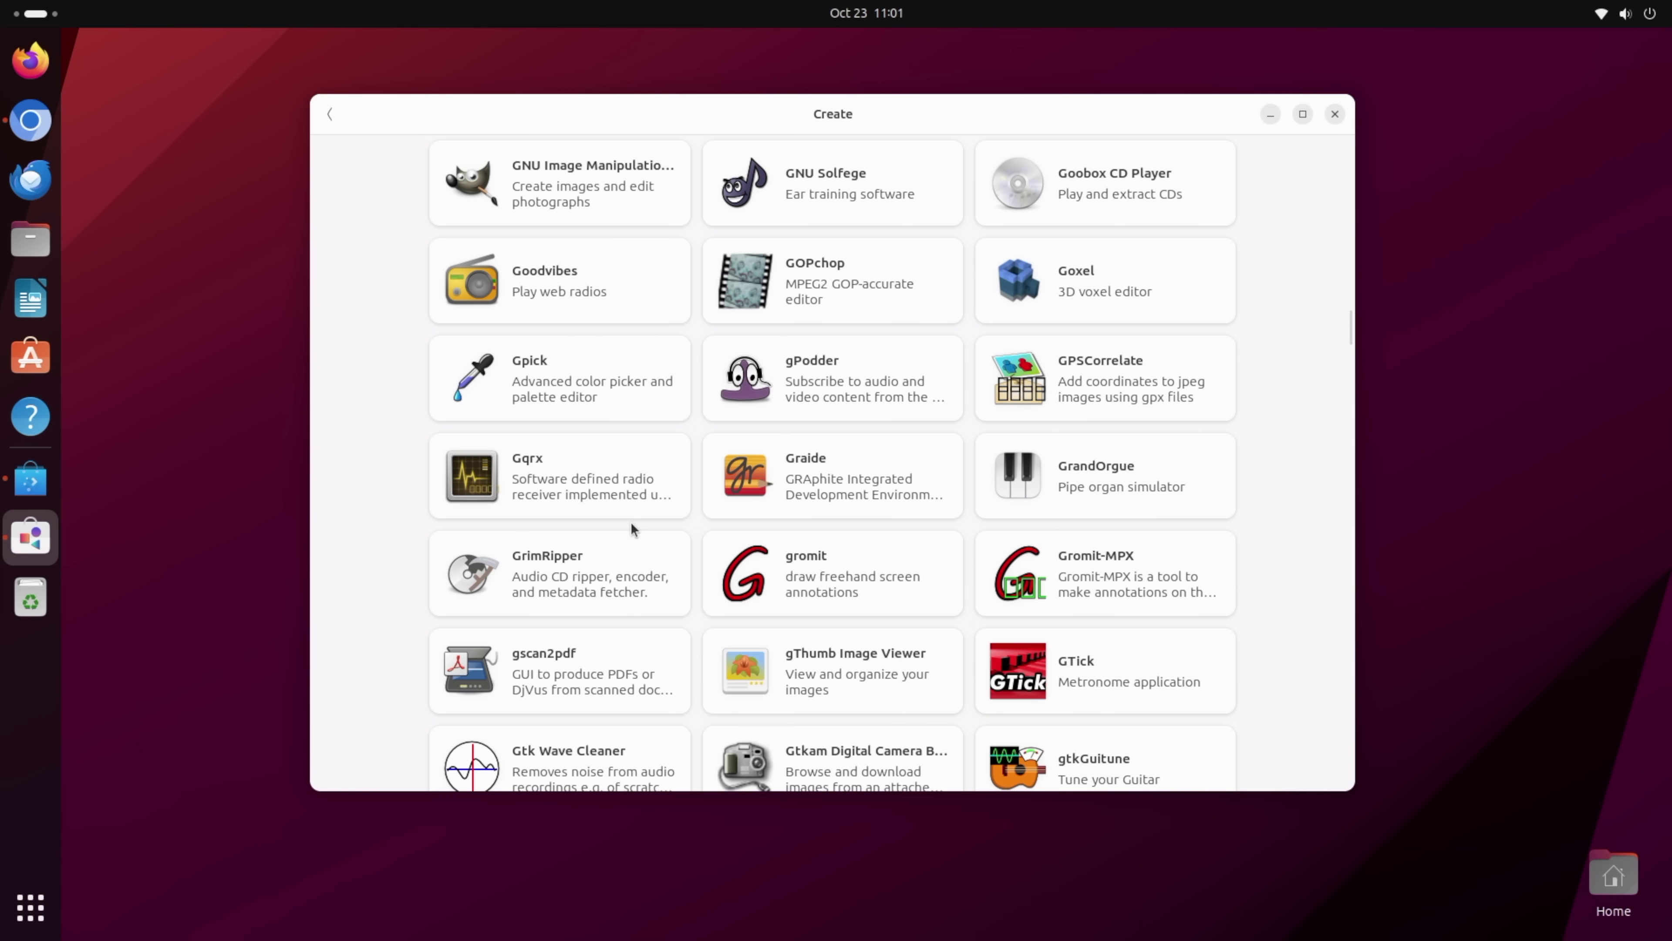
pyautogui.scroll(-10, 630, 522)
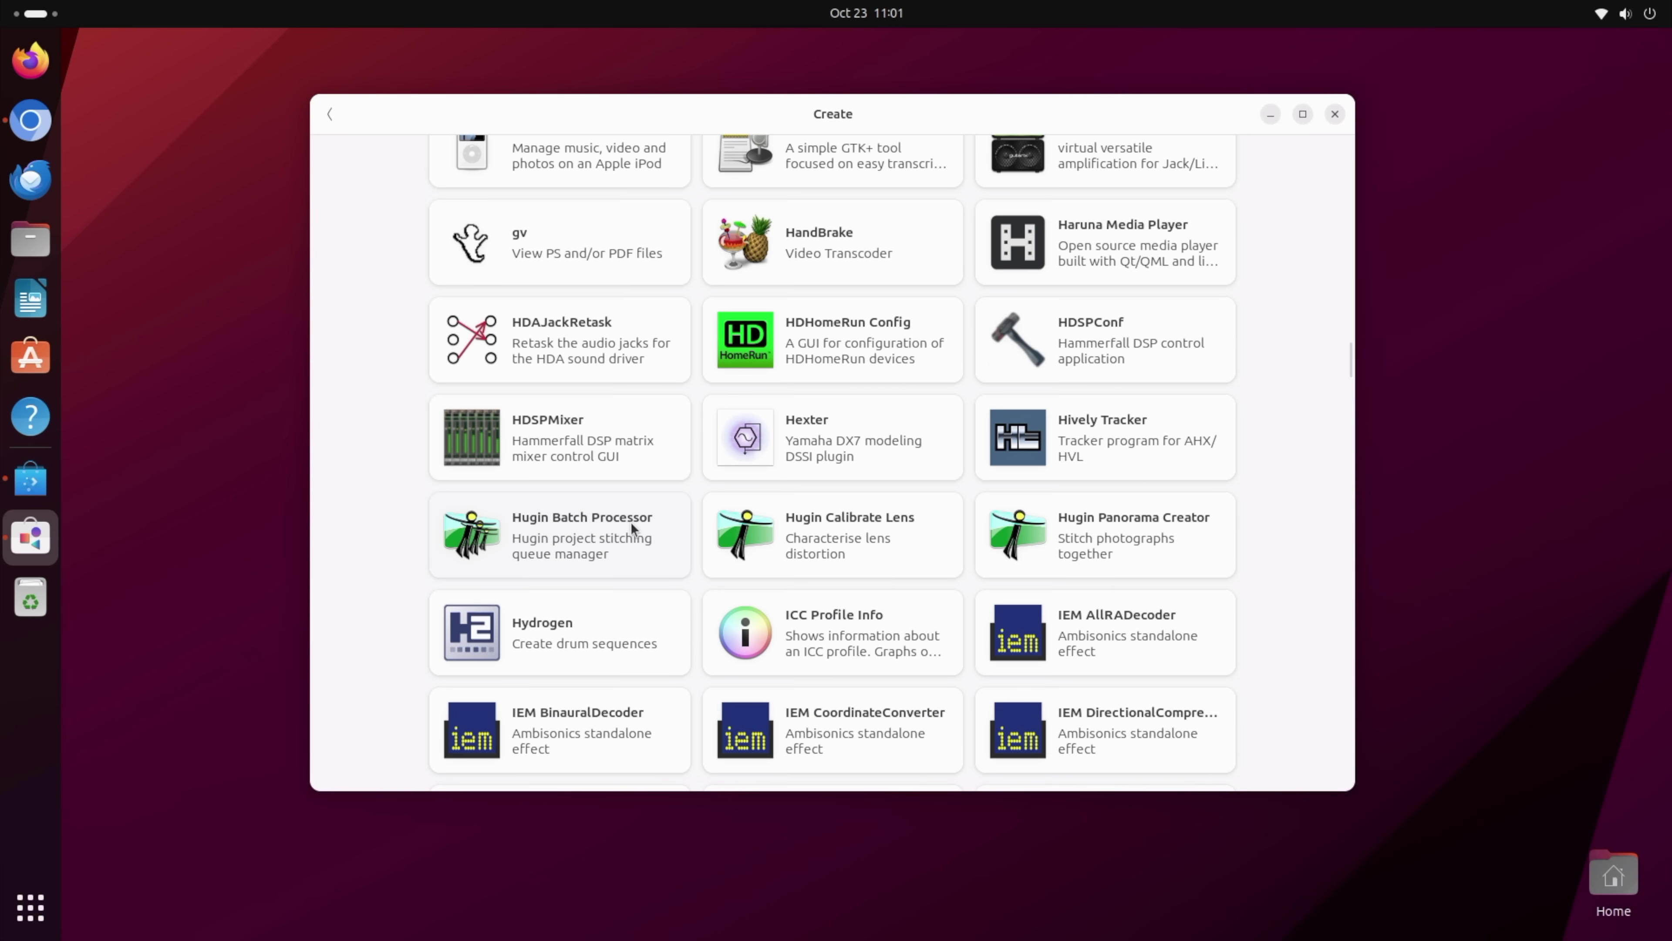
pyautogui.scroll(2, 630, 522)
pyautogui.scroll(-12, 631, 521)
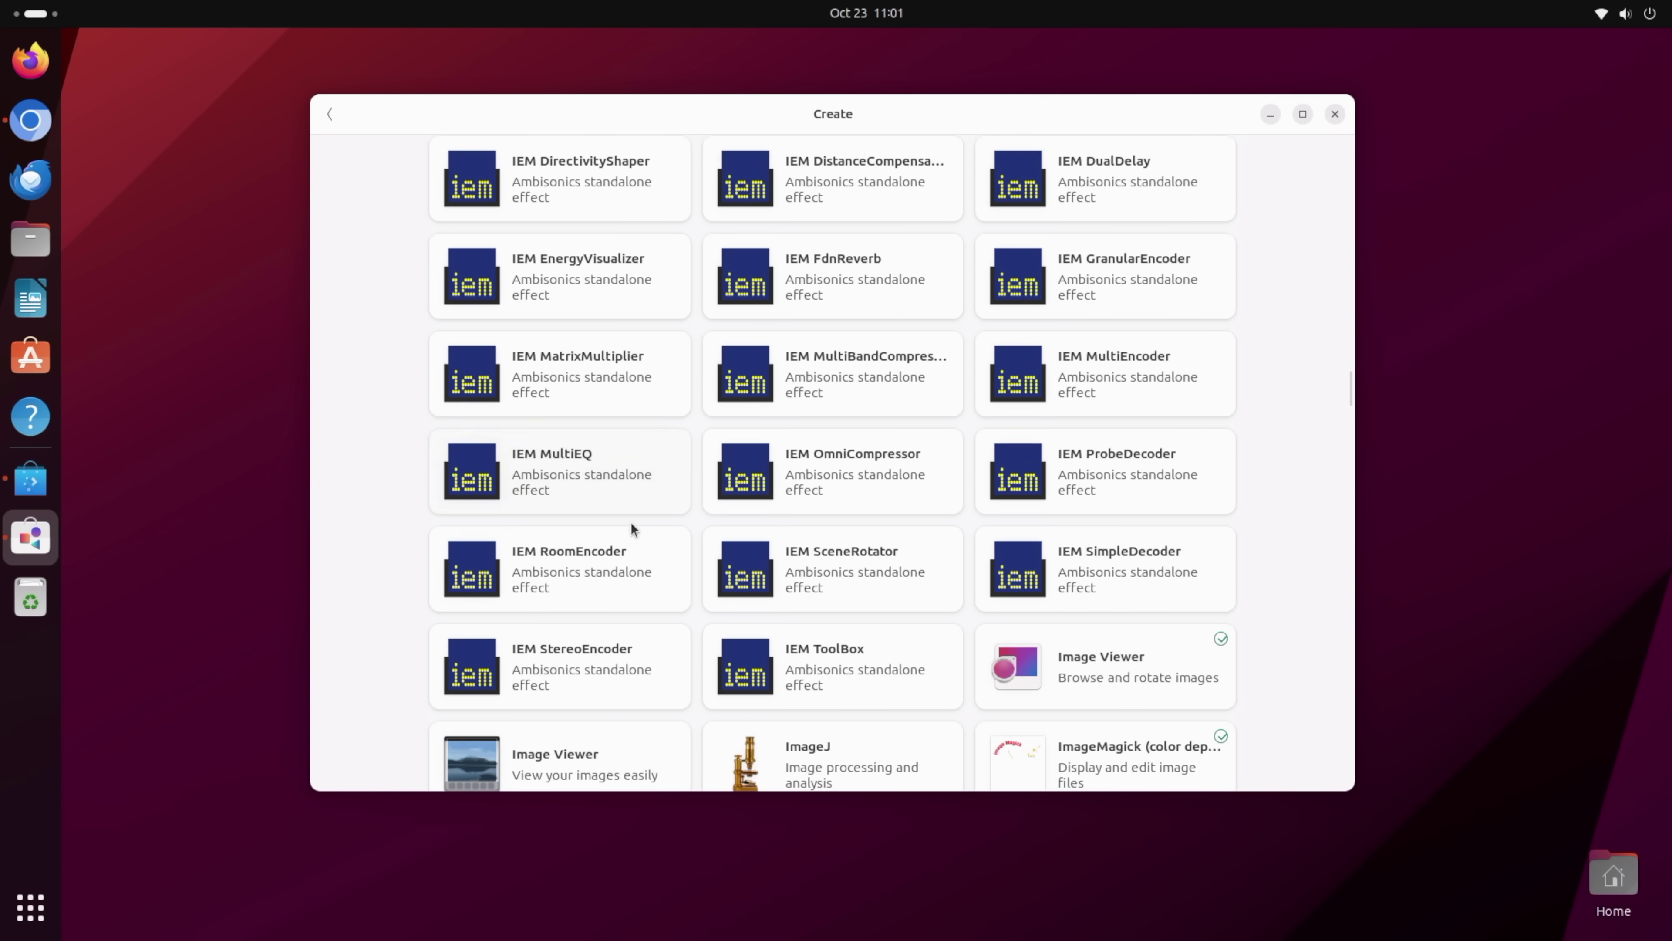
pyautogui.click(334, 113)
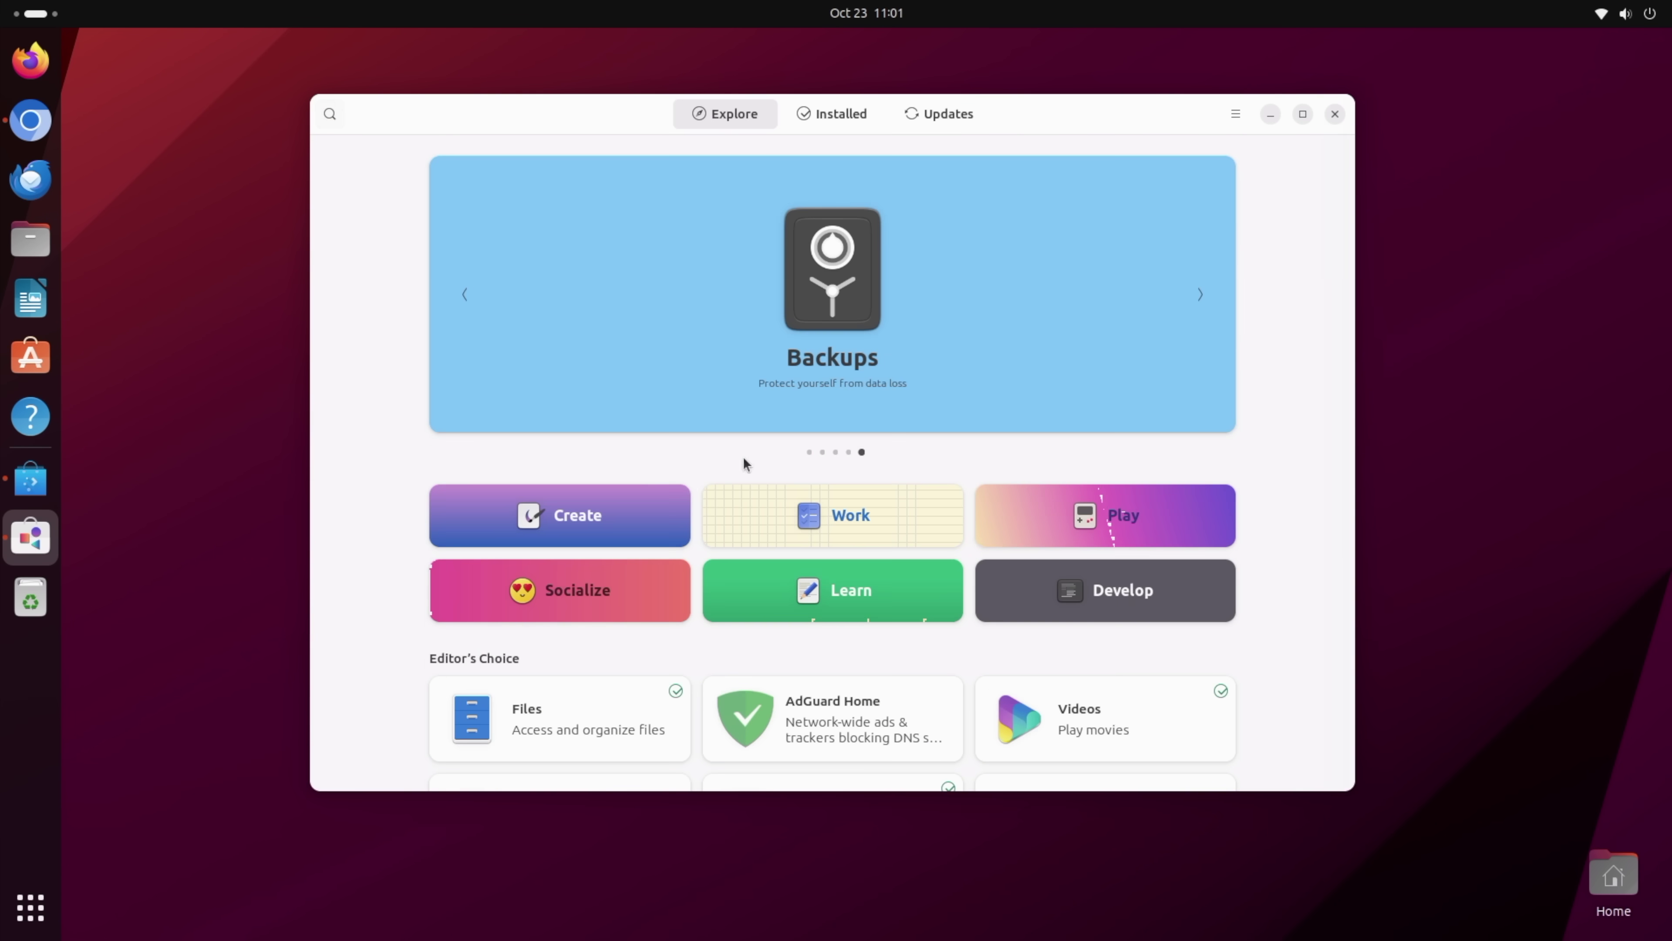
# Look through the games offered in the Play category and close the Software window
pyautogui.click(1069, 523)
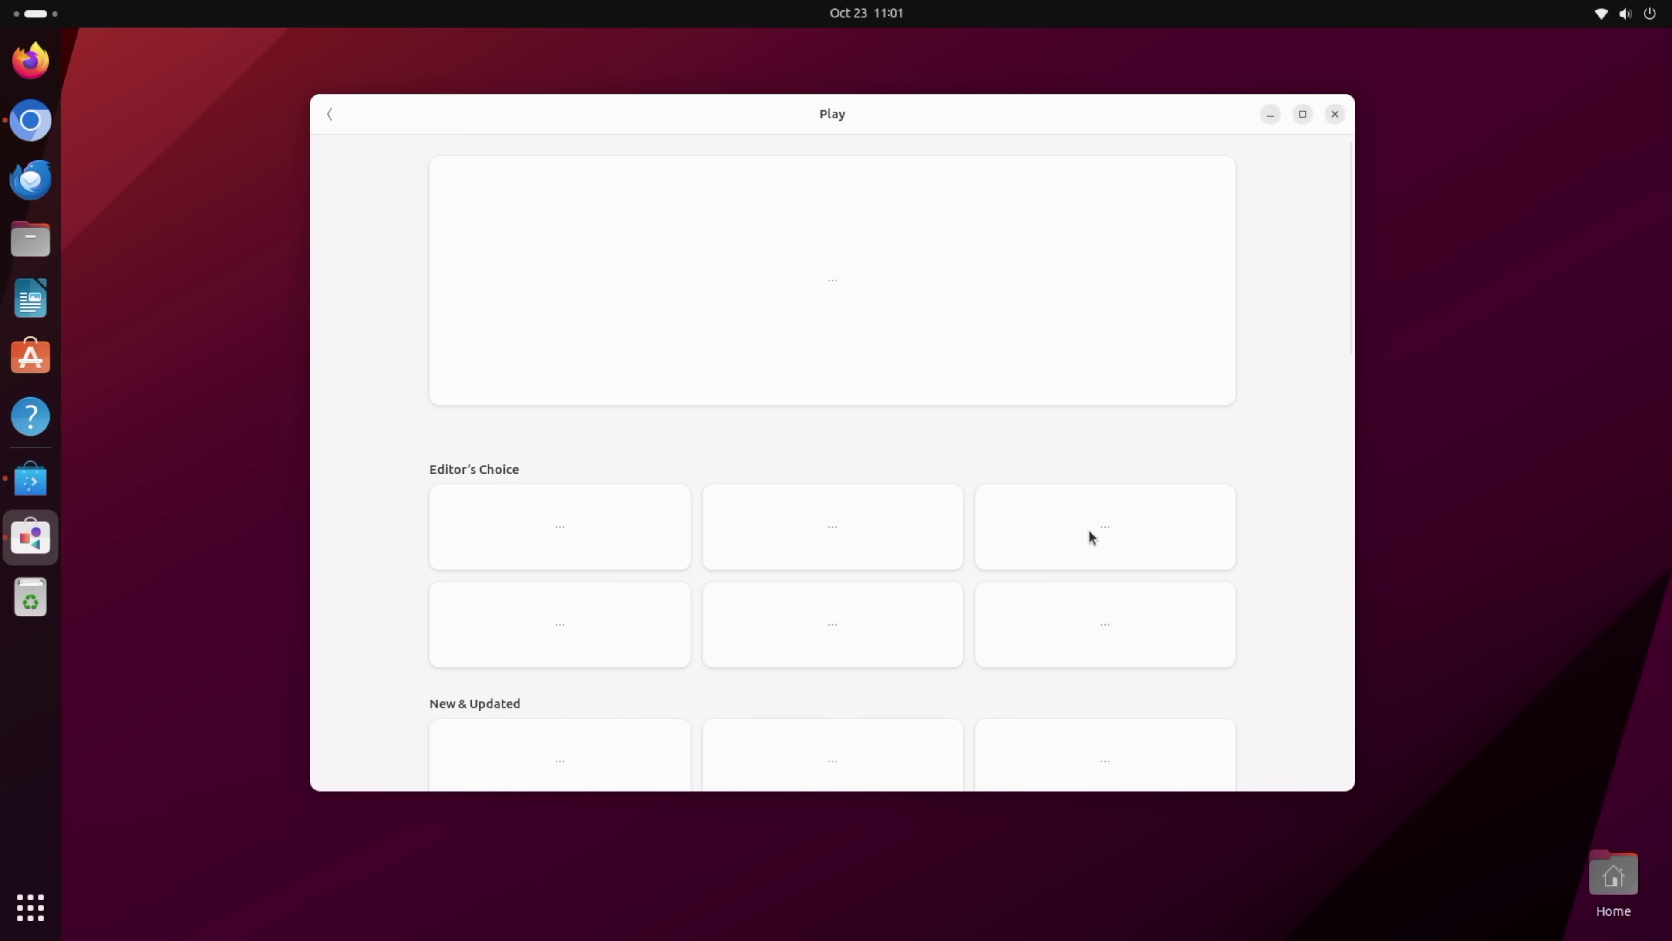
pyautogui.scroll(-15, 867, 536)
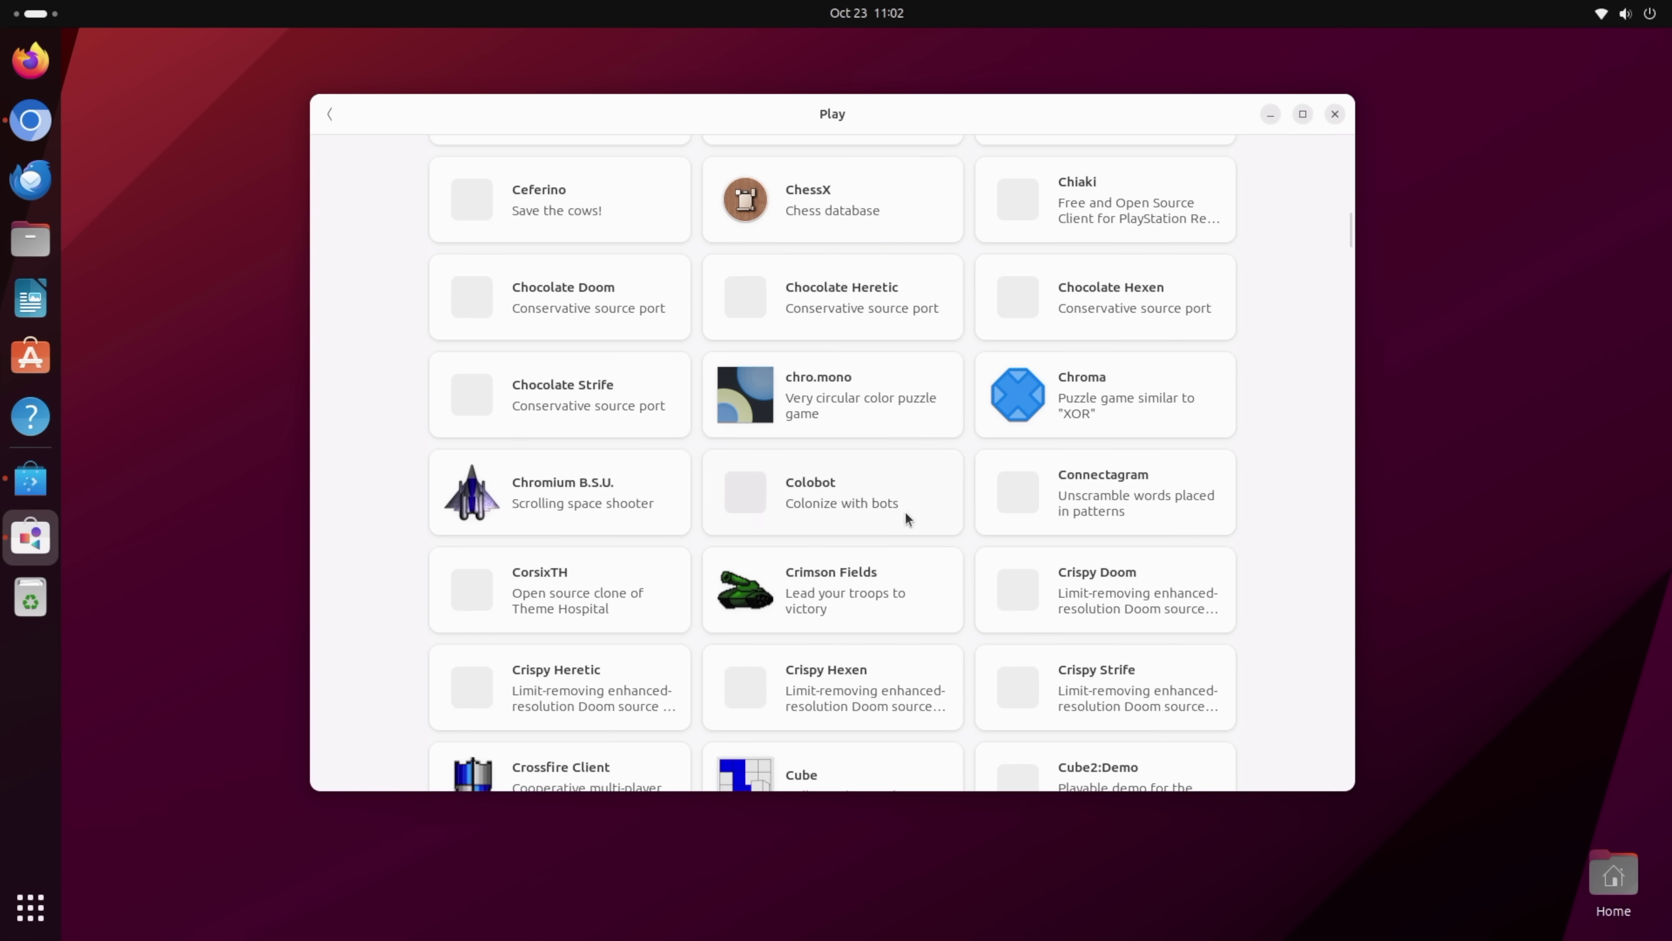
pyautogui.click(1334, 115)
# Launch Discover from the installed applications and list all applications in its catalogue
pyautogui.click(30, 907)
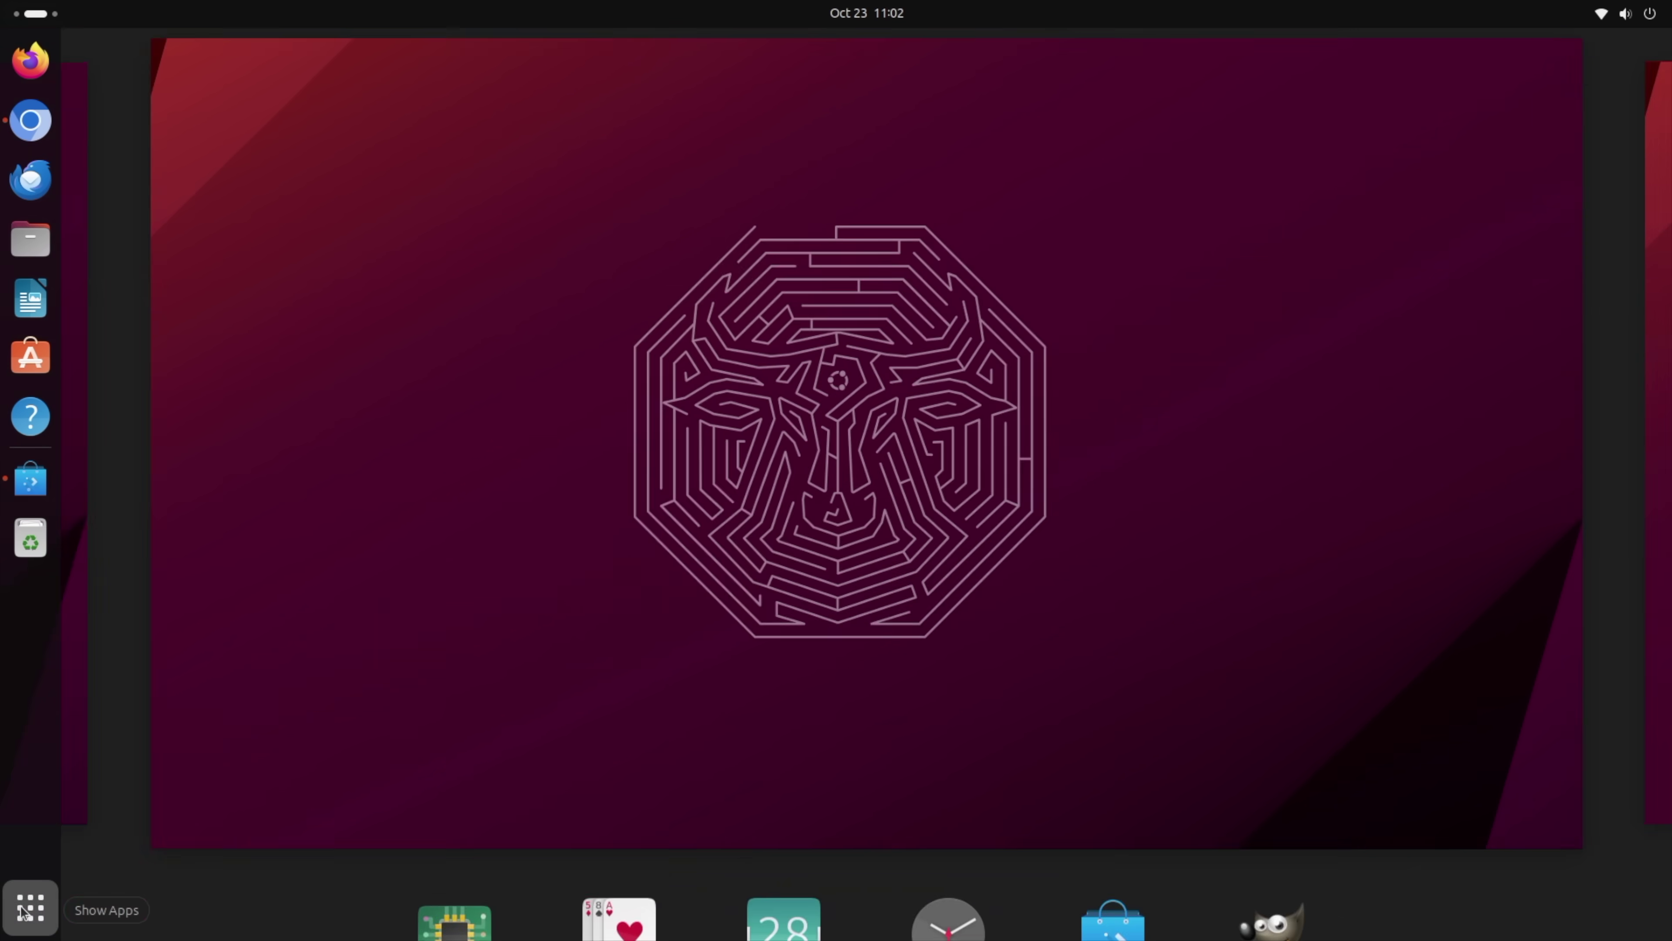
pyautogui.scroll(-1, 849, 578)
pyautogui.scroll(-1, 855, 578)
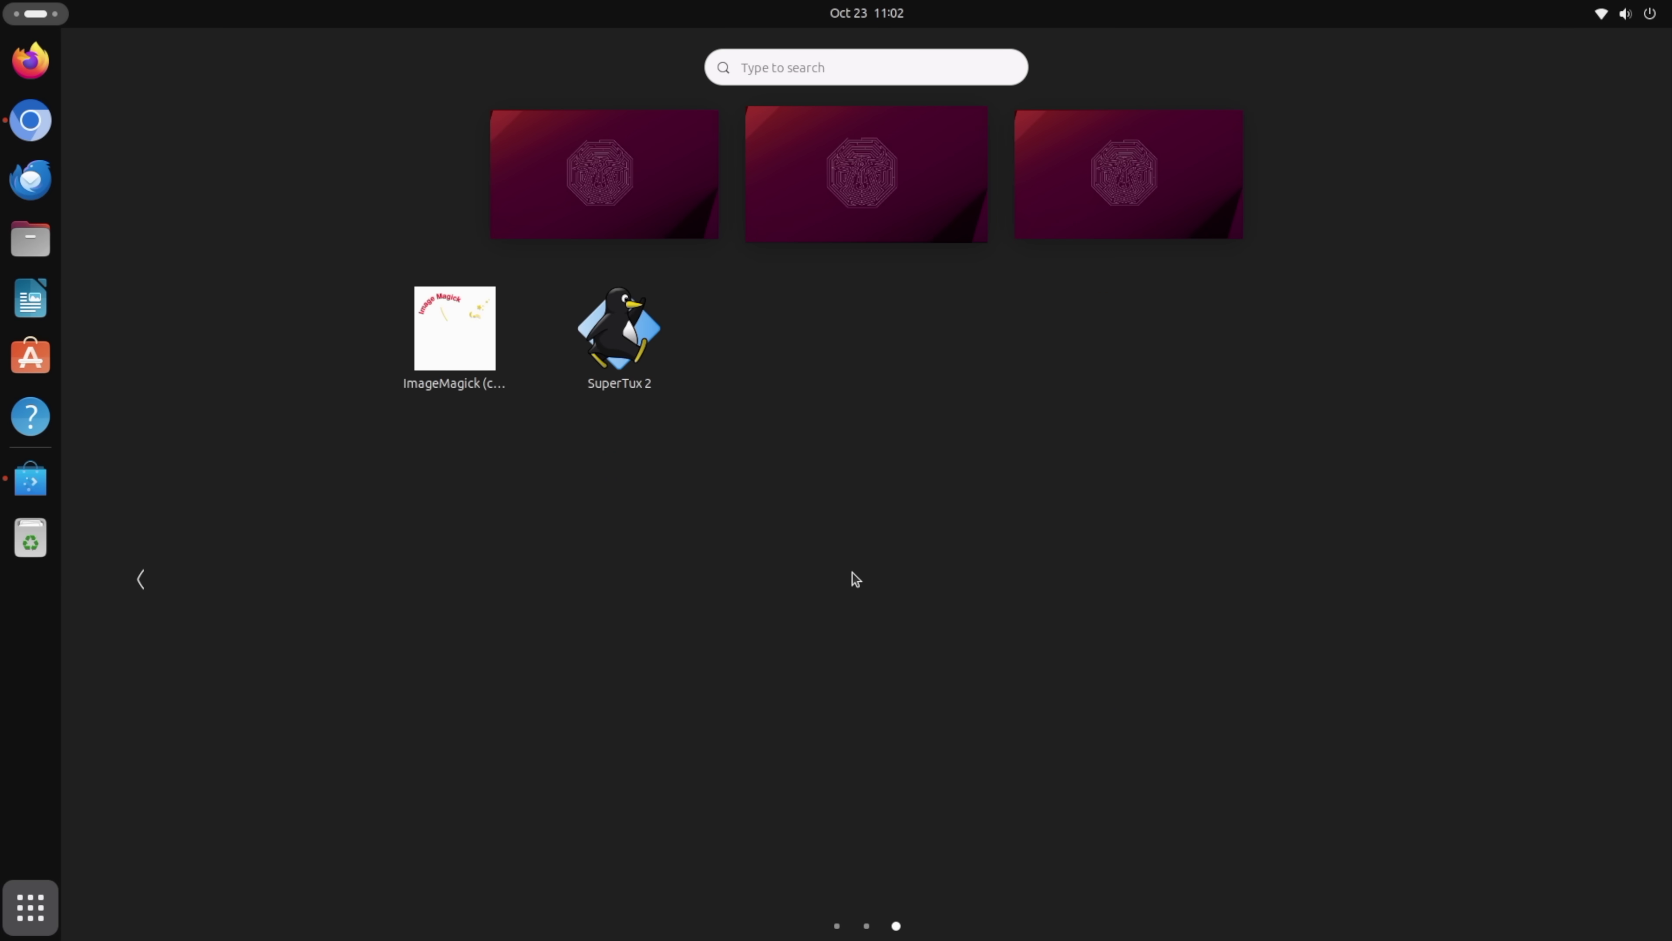
pyautogui.scroll(1, 855, 578)
pyautogui.scroll(1, 855, 578)
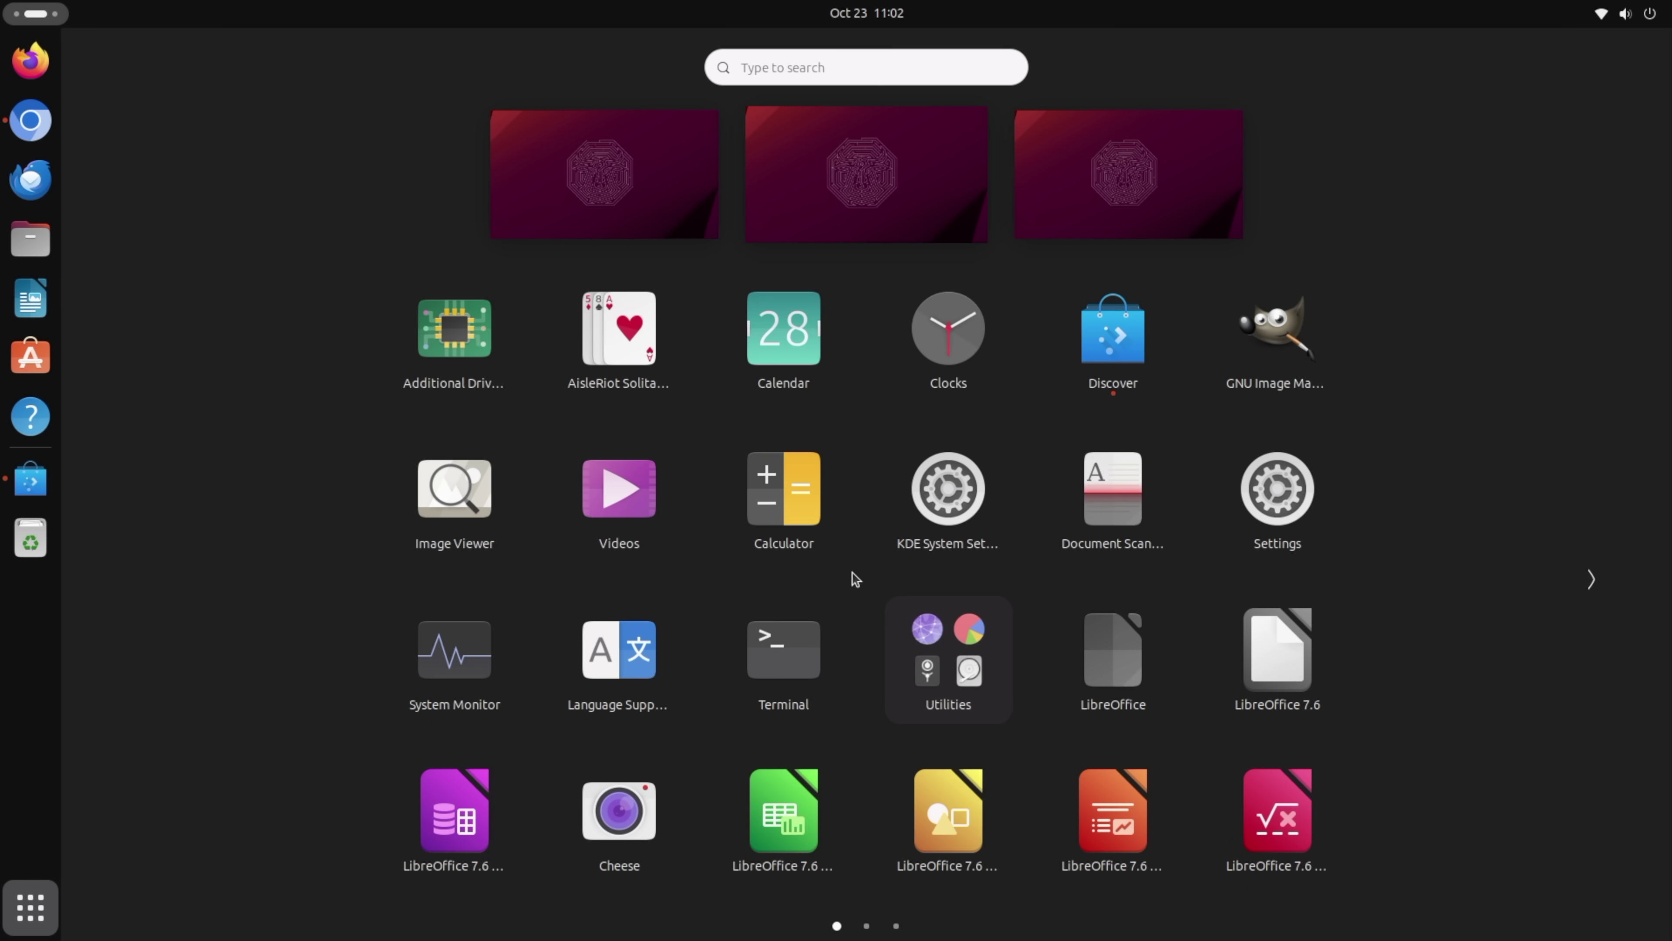
pyautogui.click(1140, 340)
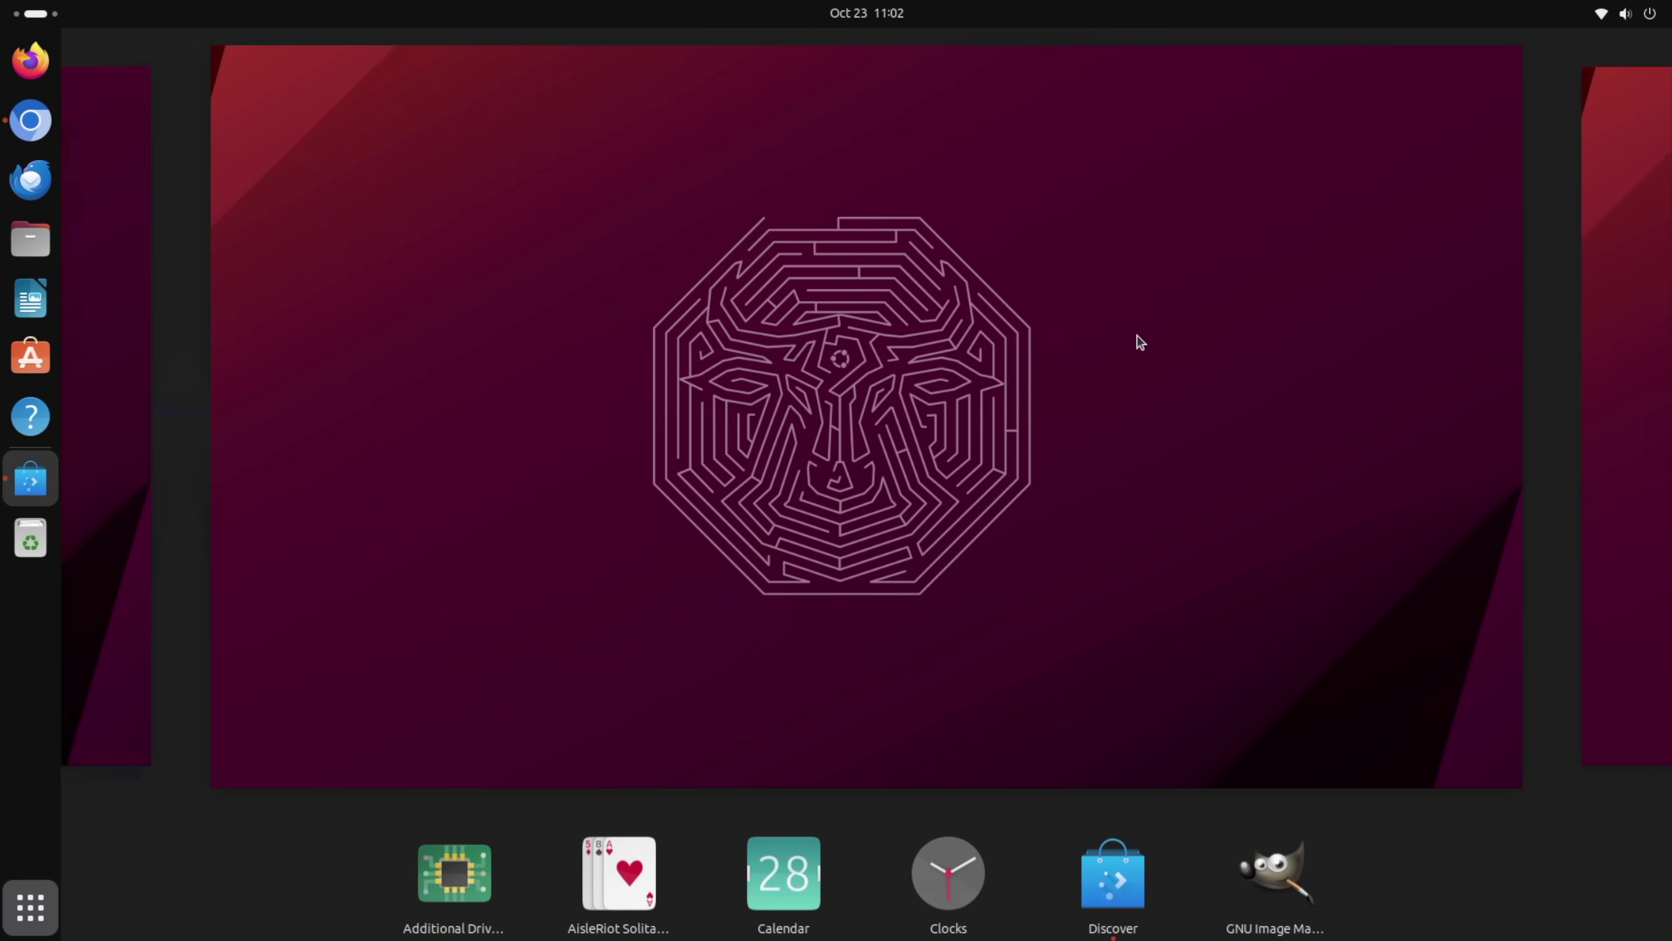
pyautogui.moveTo(658, 153); pyautogui.dragTo(702, 187)
pyautogui.click(487, 248)
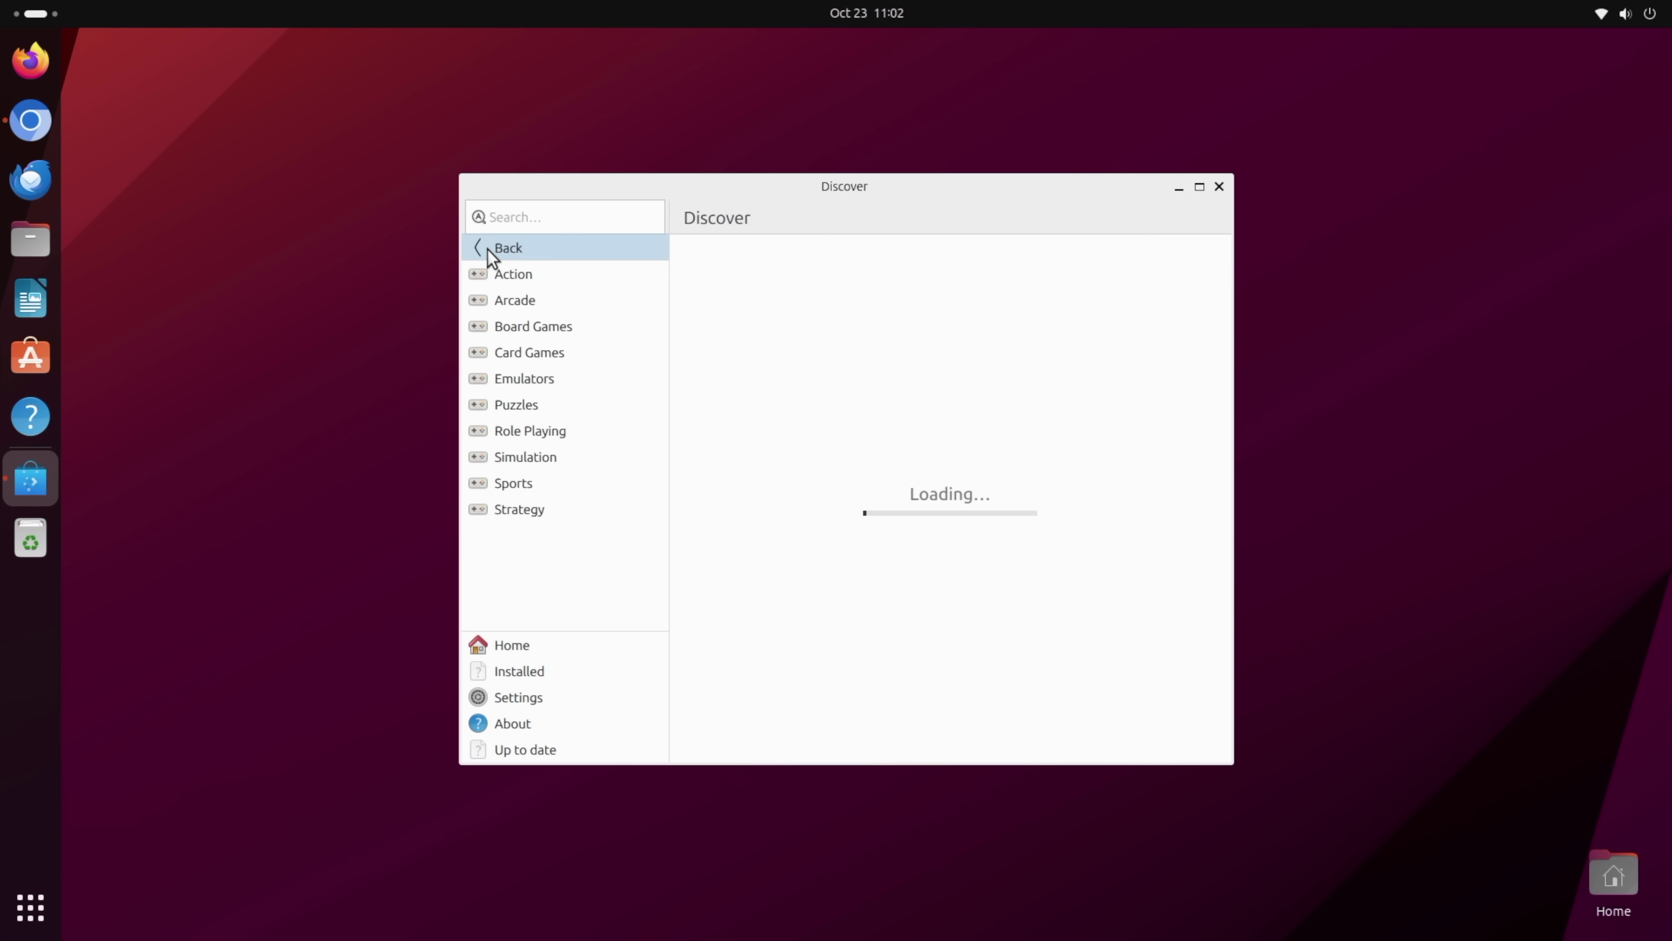
pyautogui.click(563, 257)
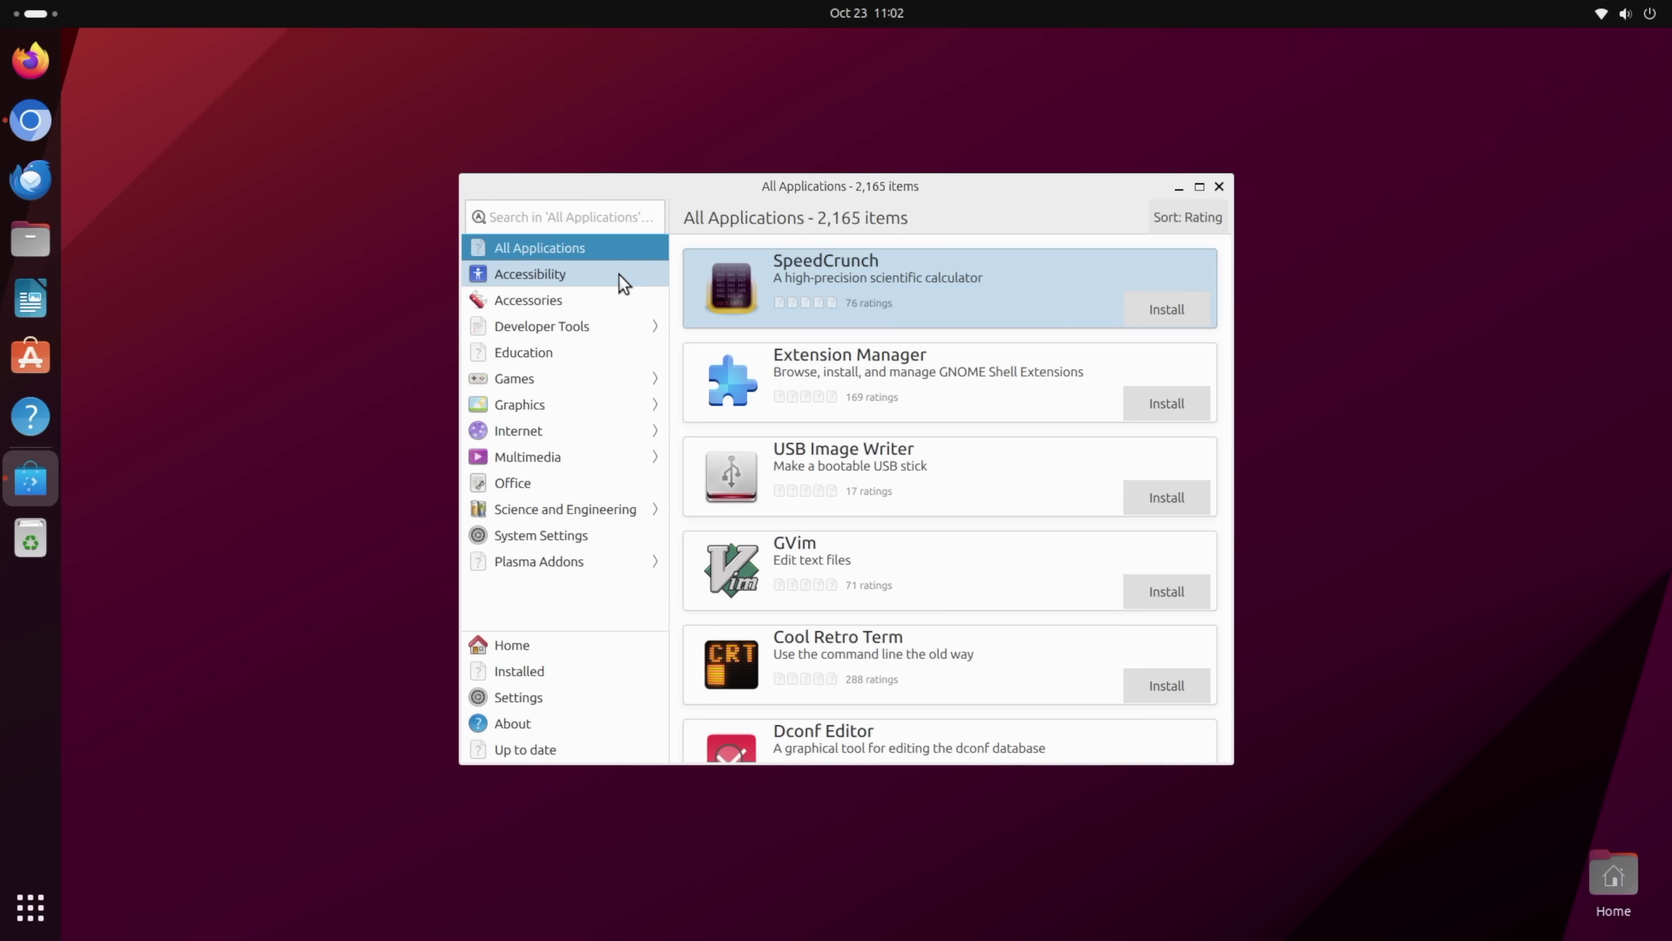
# Examine the emulators offered in the Emulators subcategory of Games through to the end of the list
pyautogui.click(501, 382)
pyautogui.click(520, 383)
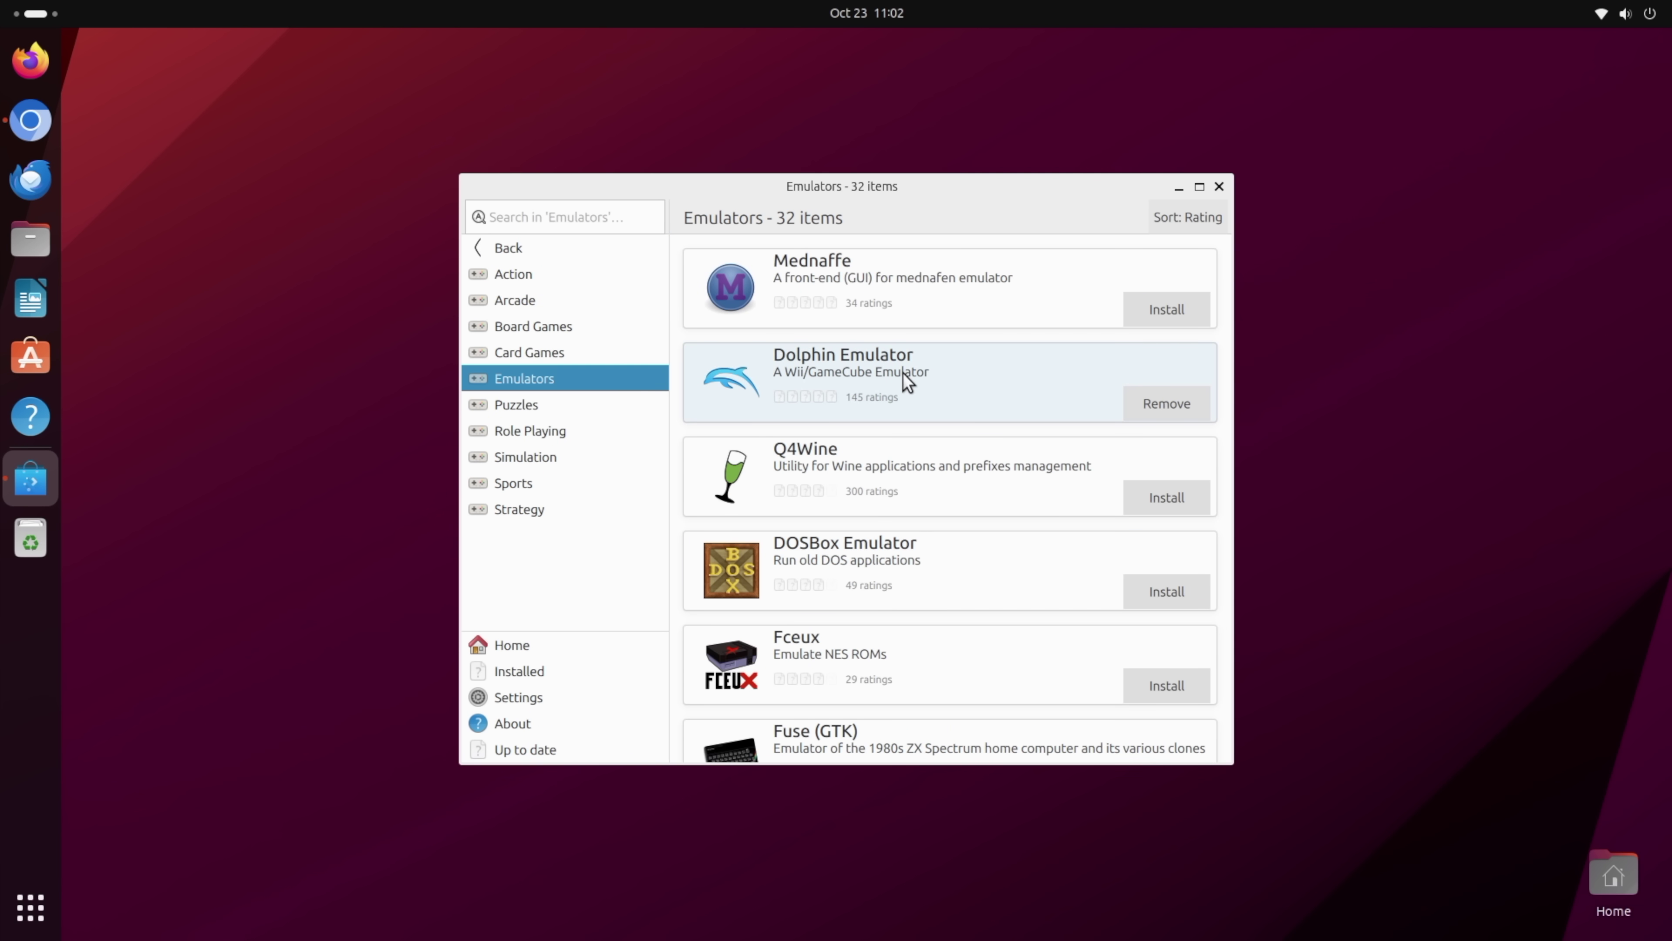
pyautogui.scroll(-10, 909, 385)
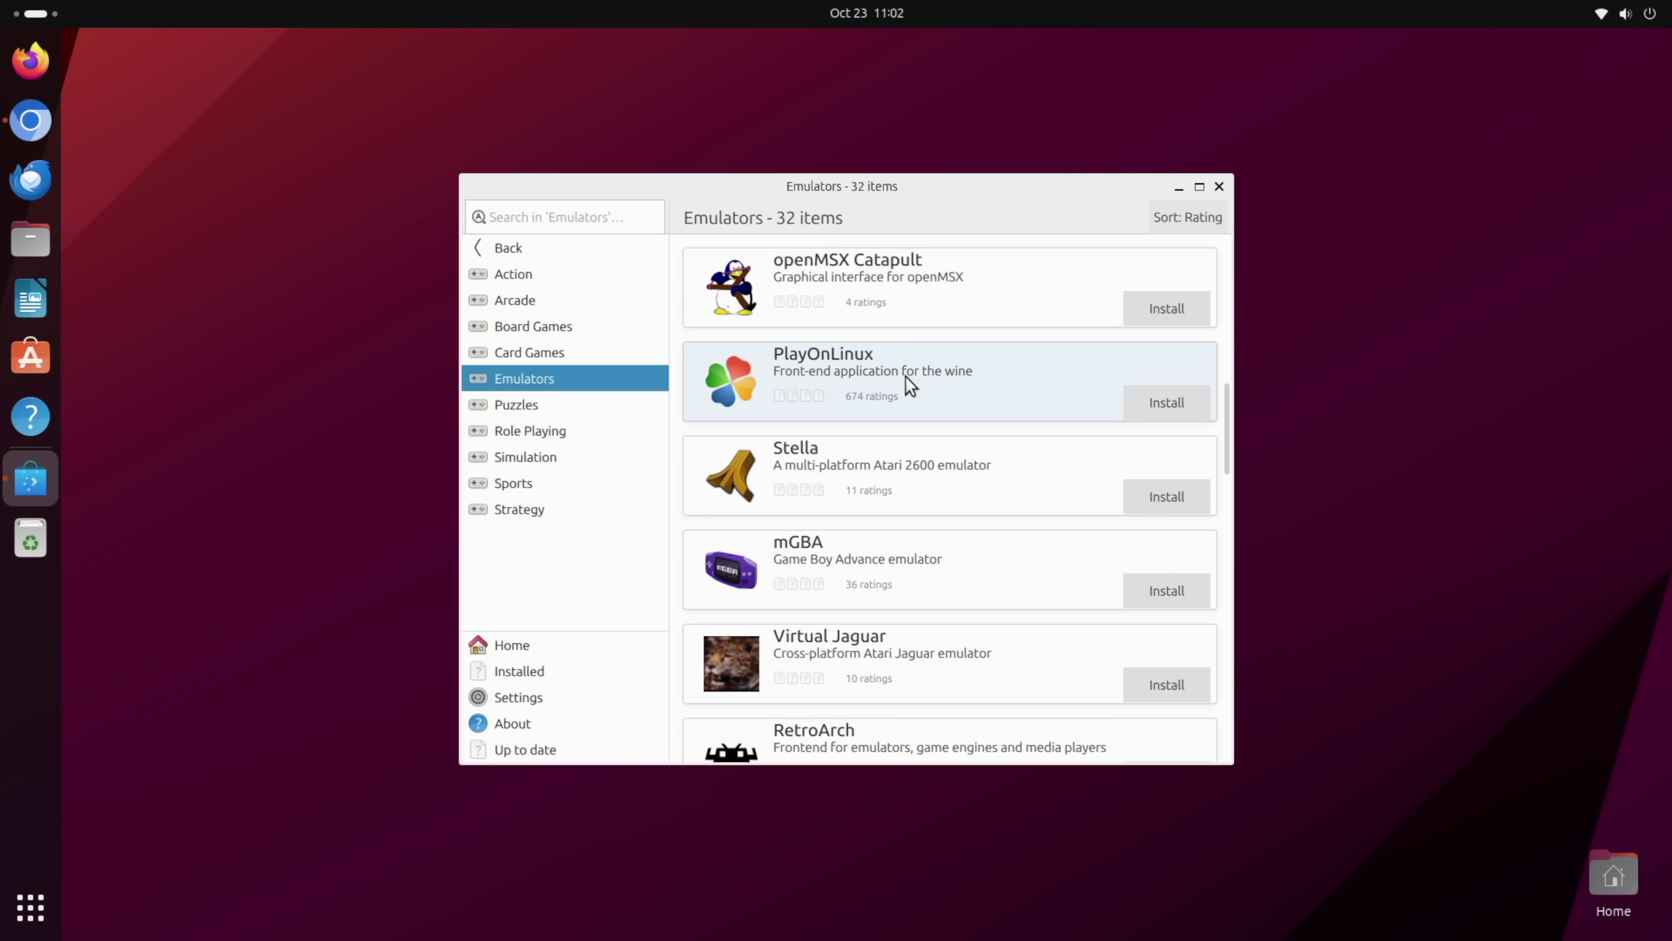
pyautogui.scroll(4, 906, 377)
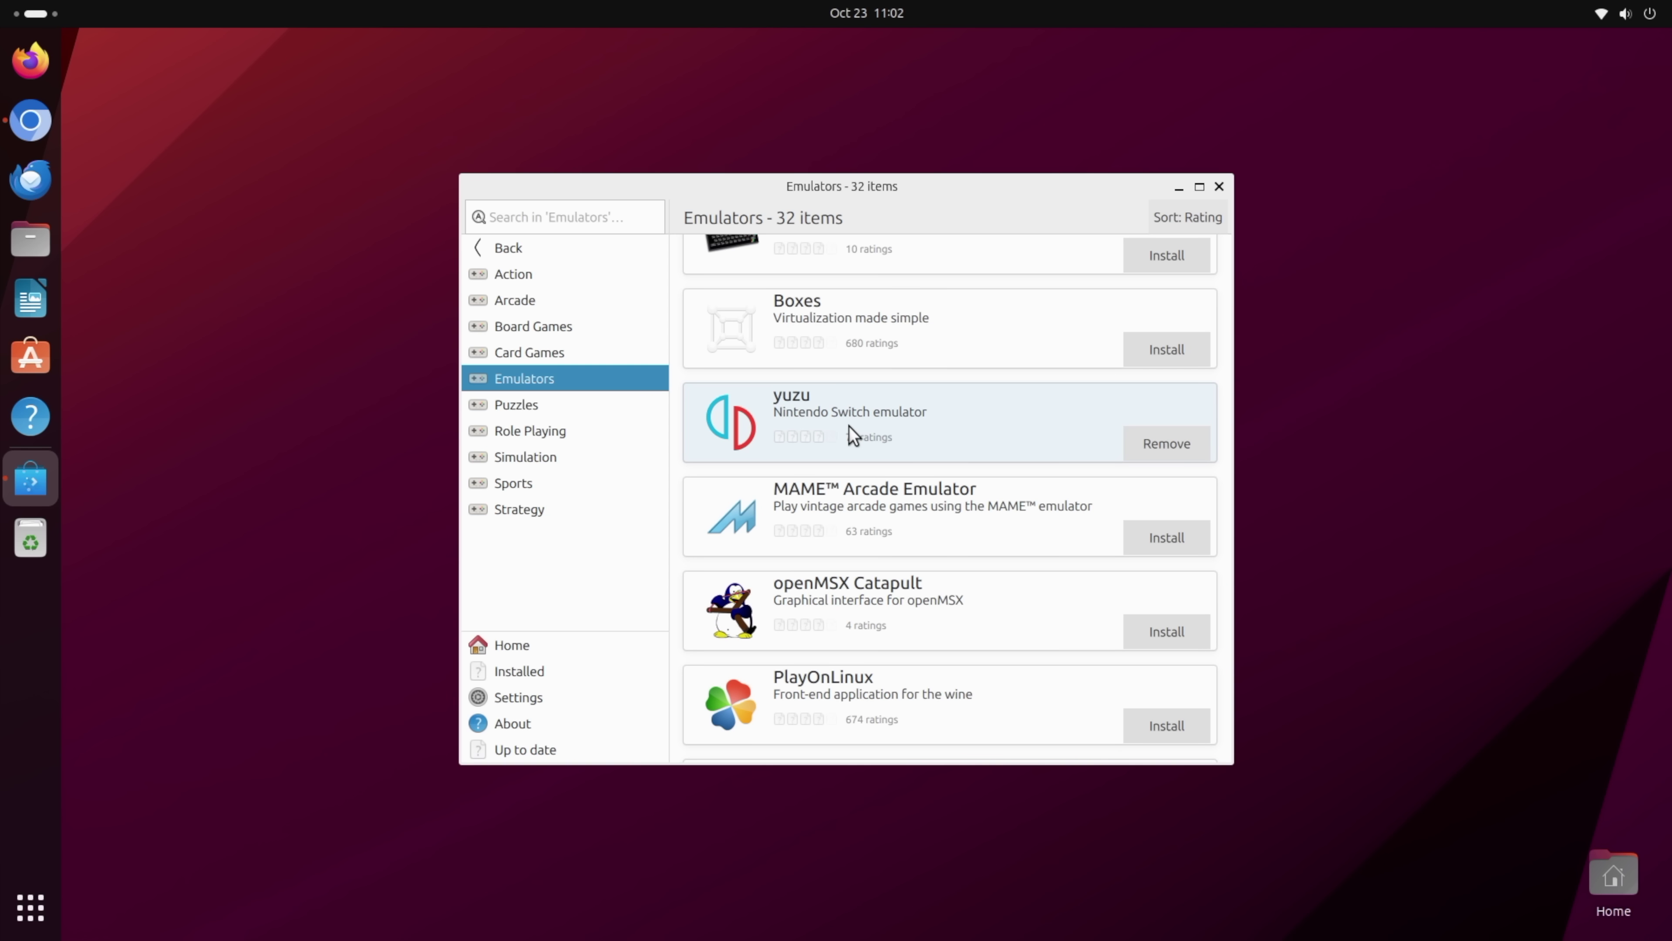
pyautogui.scroll(-10, 849, 427)
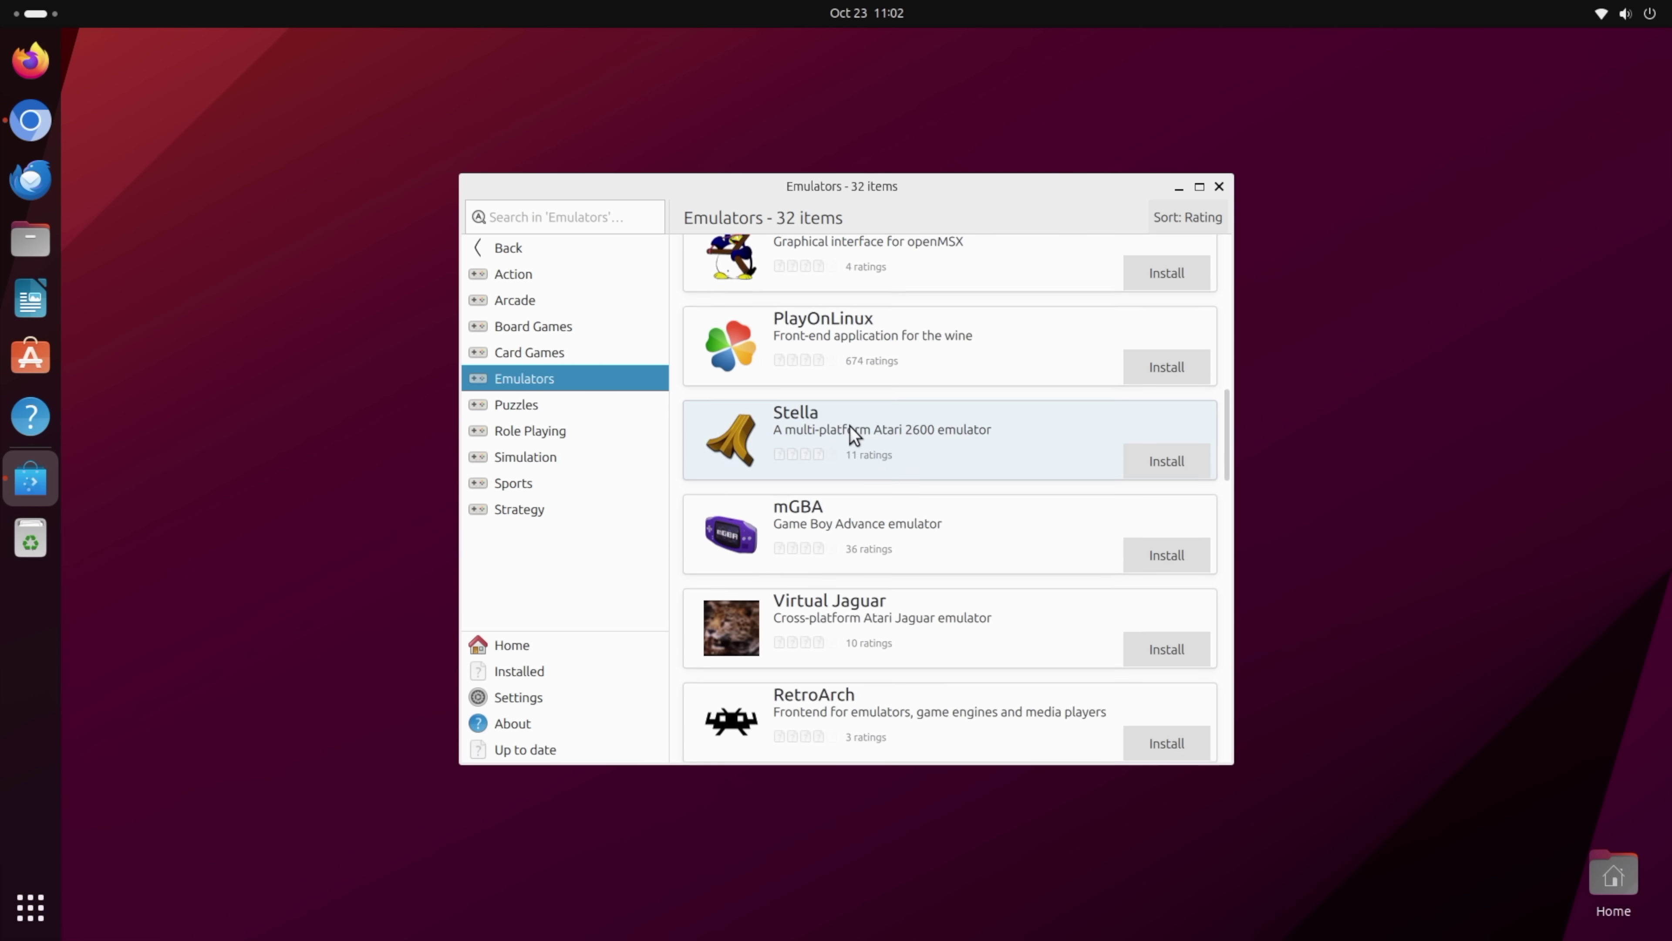
pyautogui.scroll(-10, 849, 426)
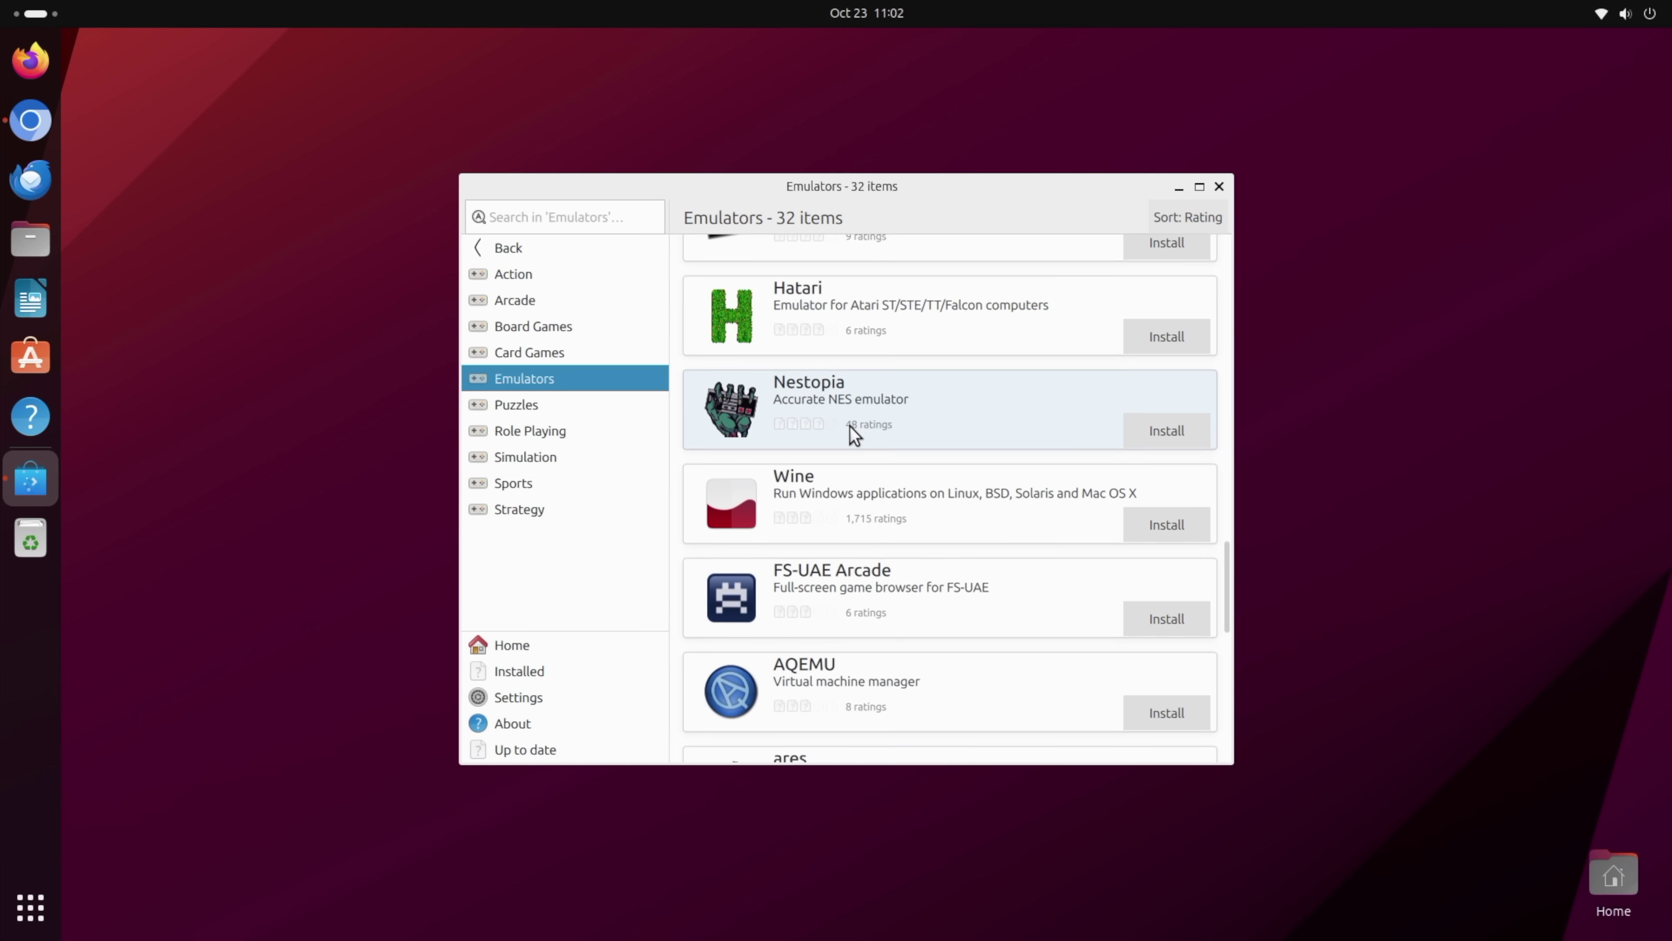
pyautogui.scroll(-2, 849, 426)
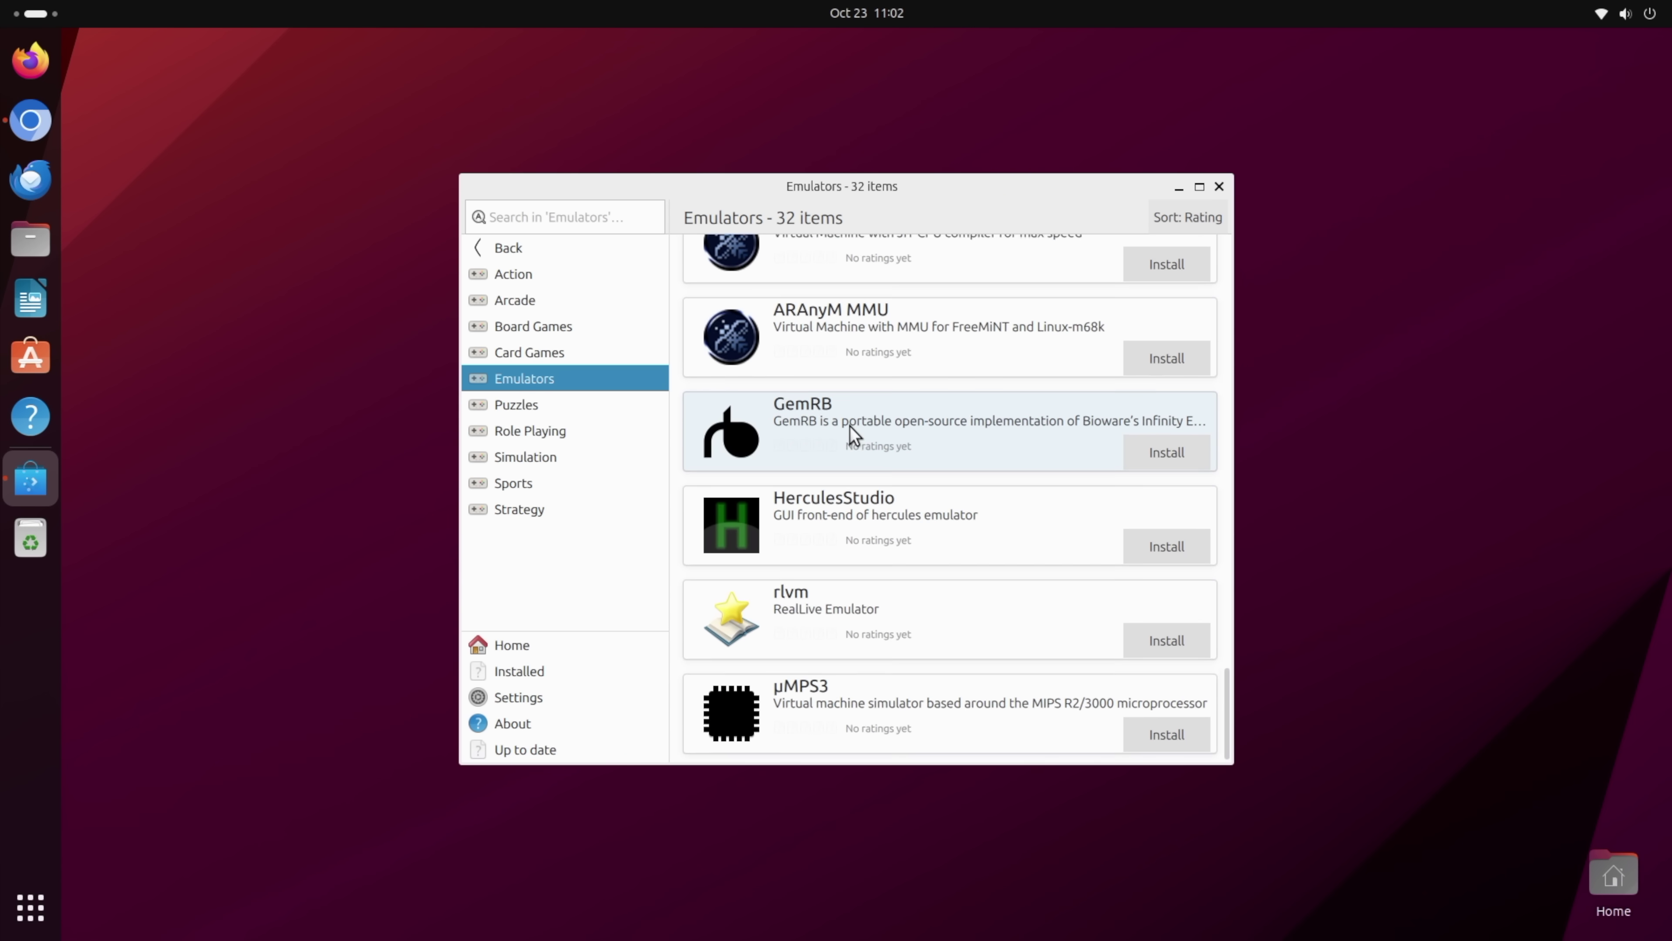
# Look through the games offered in the Action subcategory, including the Quake titles and Battle Tanks
pyautogui.scroll(15, 849, 426)
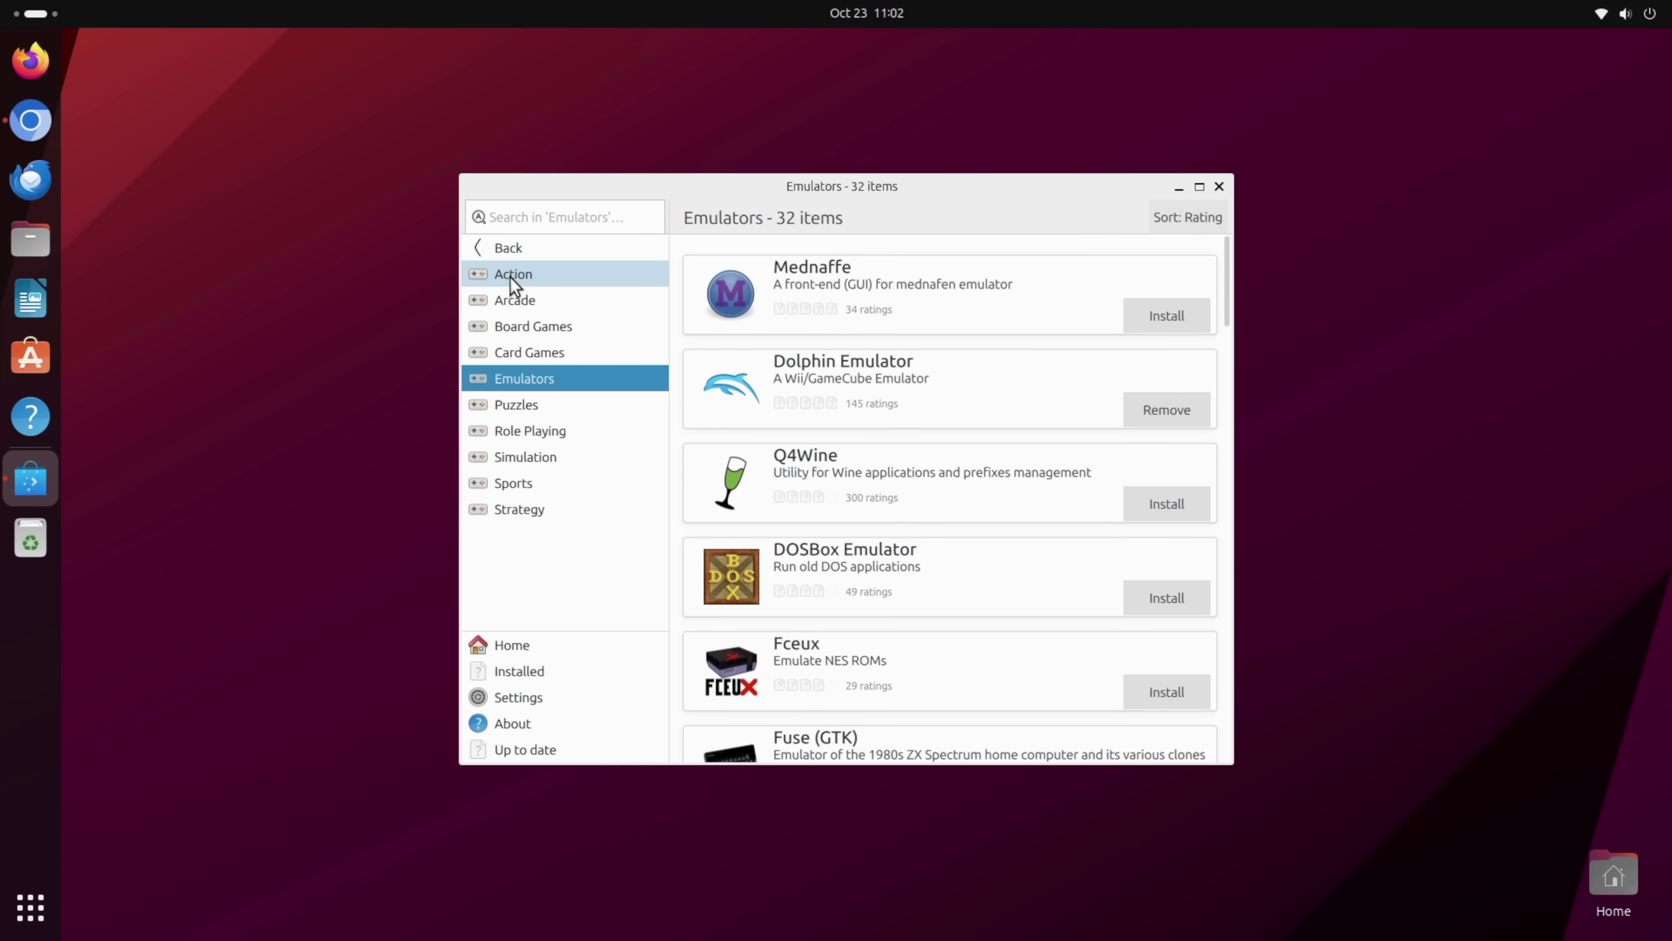
pyautogui.click(511, 275)
pyautogui.scroll(-1, 911, 479)
pyautogui.scroll(-20, 909, 473)
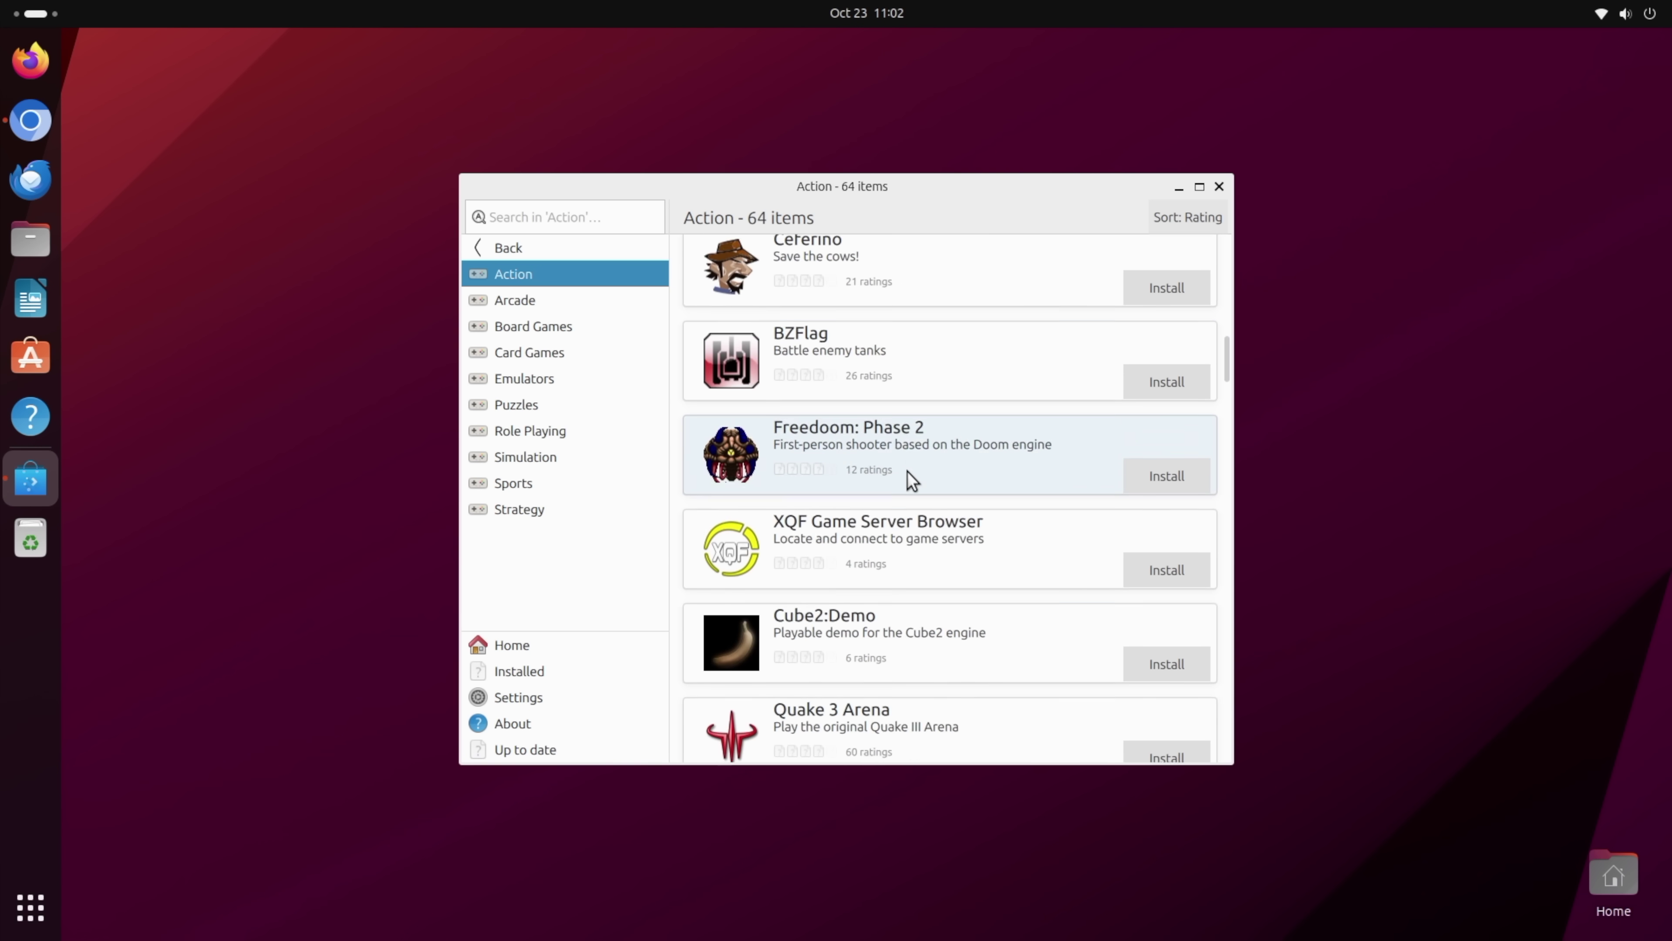
pyautogui.scroll(8, 906, 471)
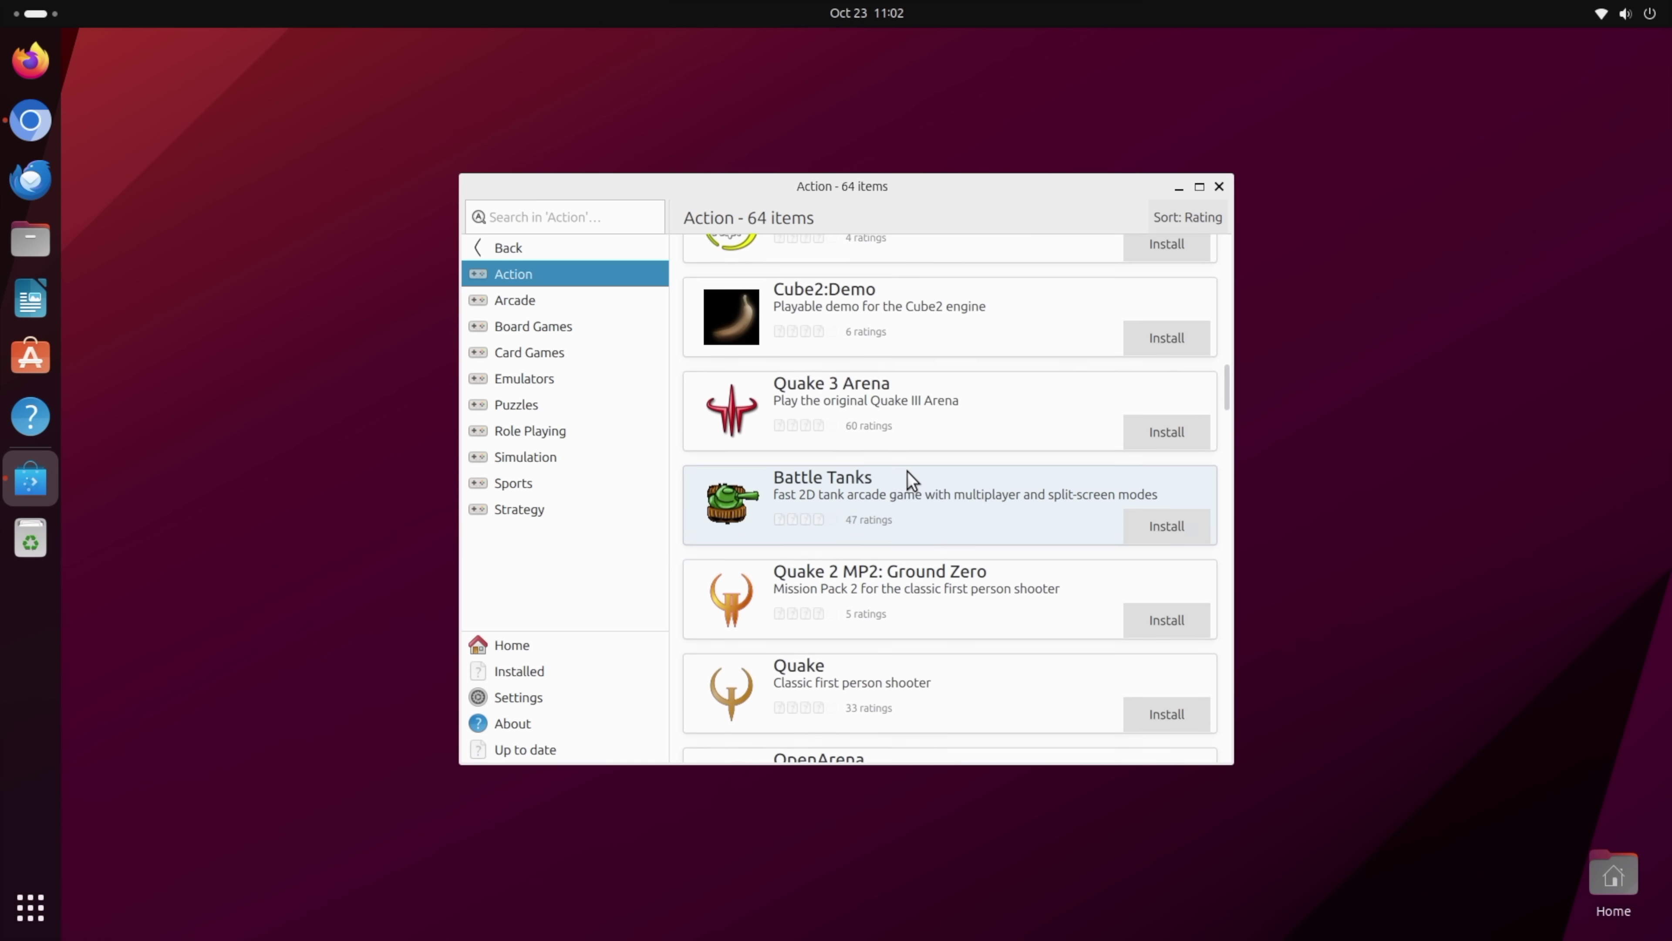
pyautogui.scroll(-6, 896, 487)
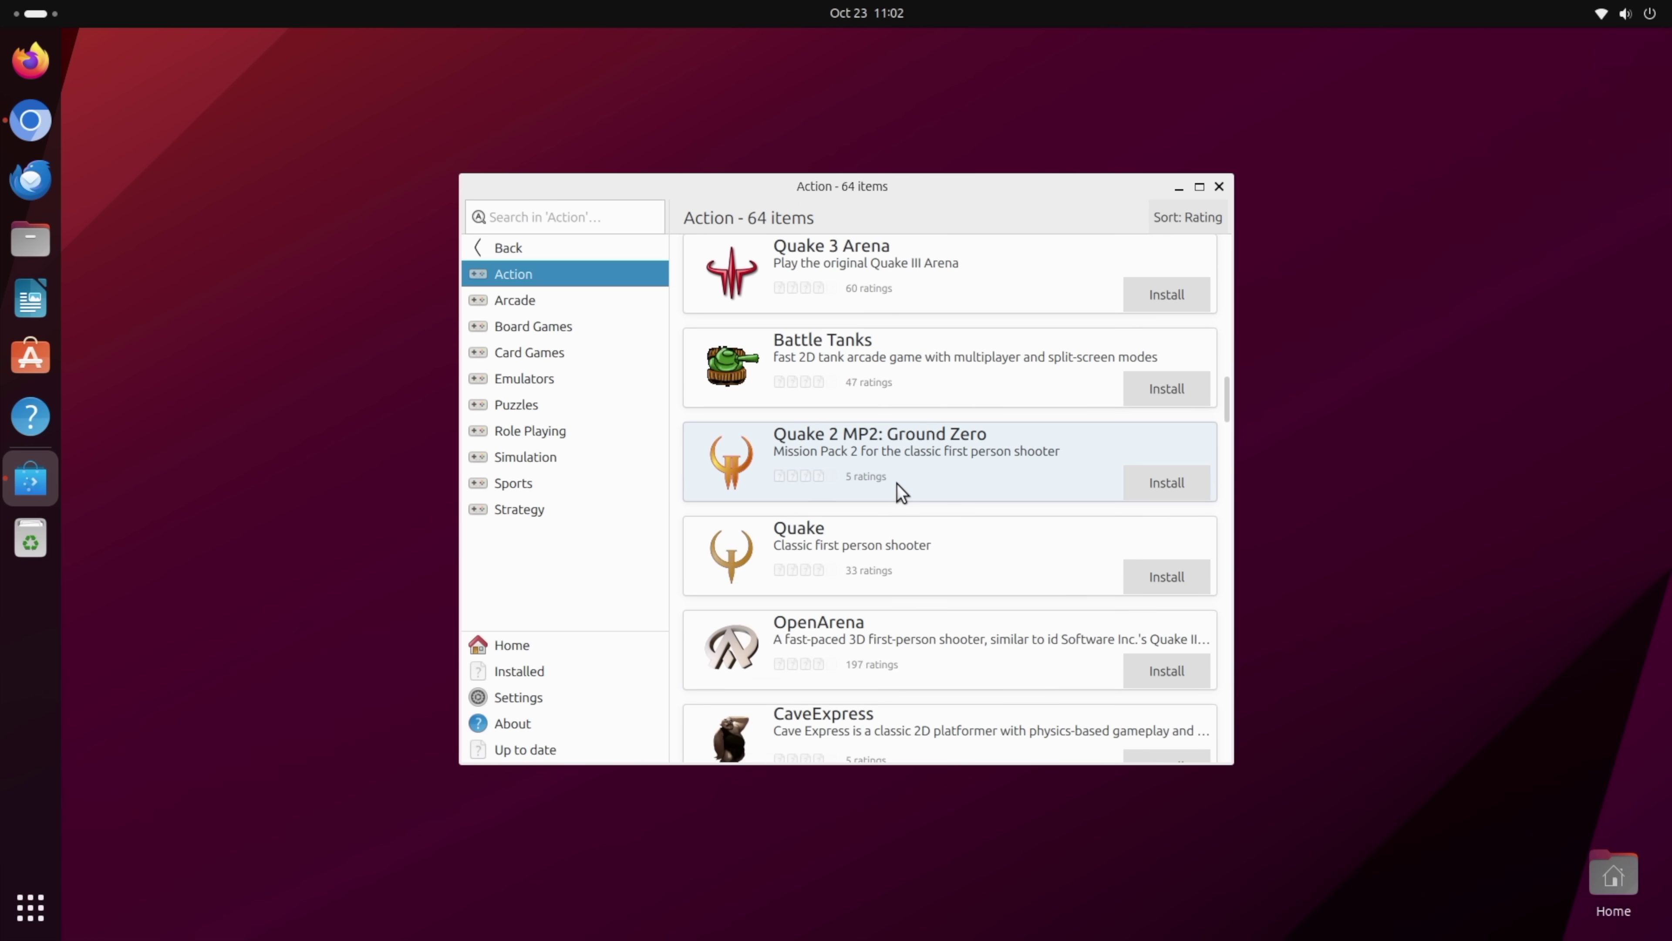
pyautogui.scroll(1, 898, 402)
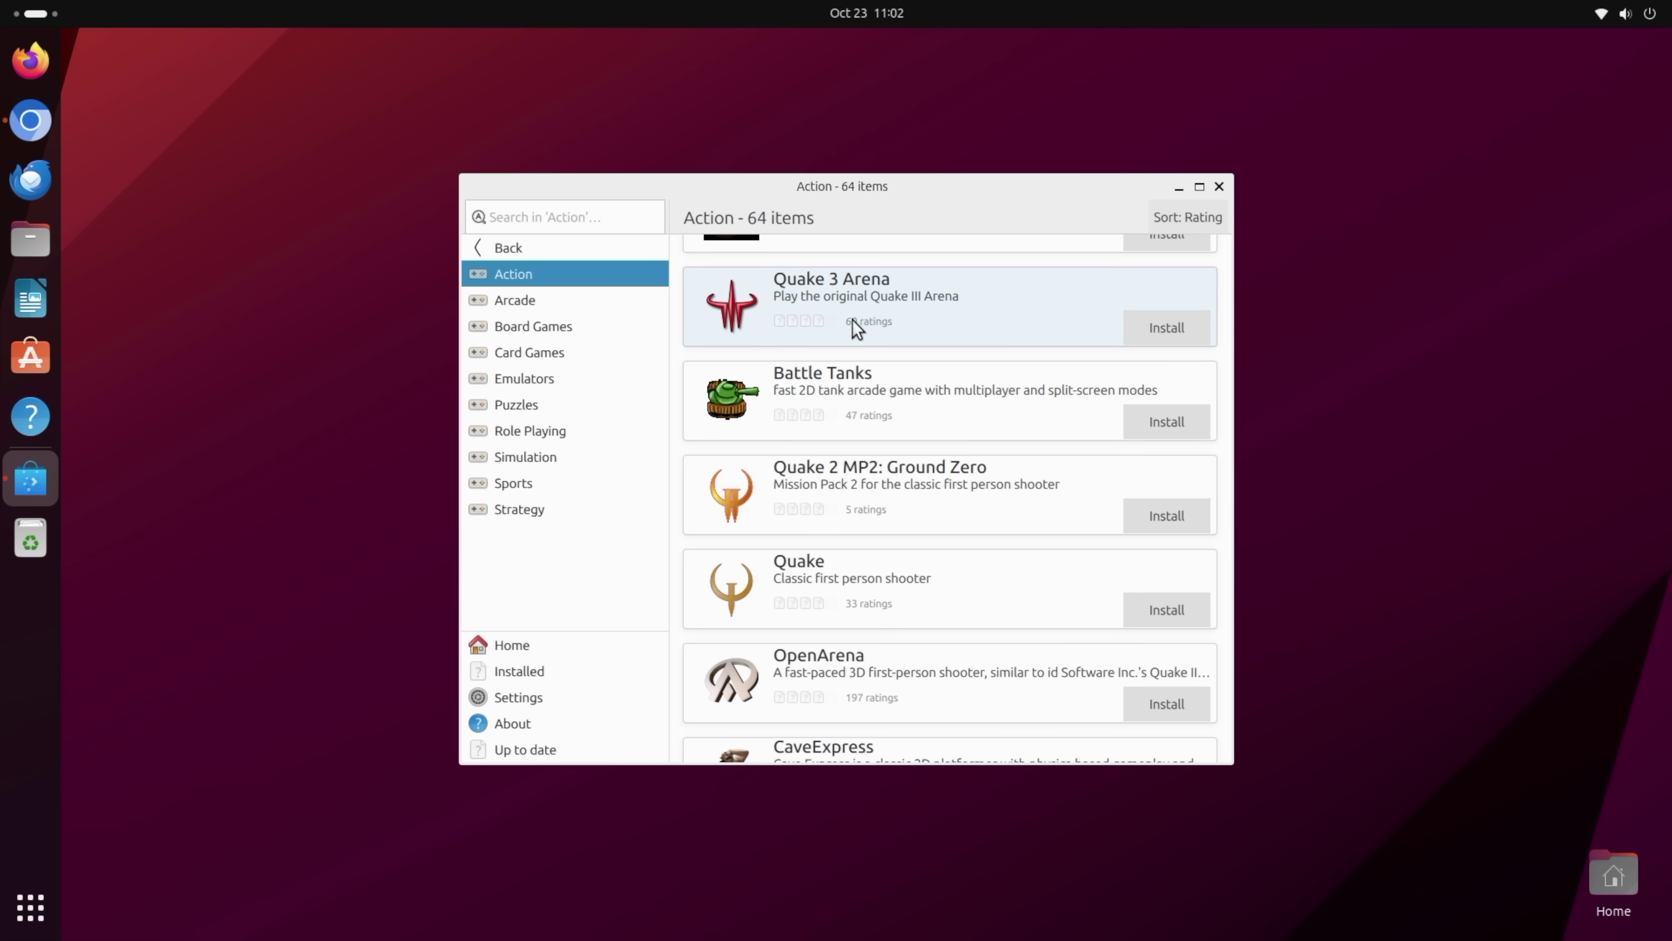
# Return to the main category list and look through the applications offered in the Internet category
pyautogui.click(489, 245)
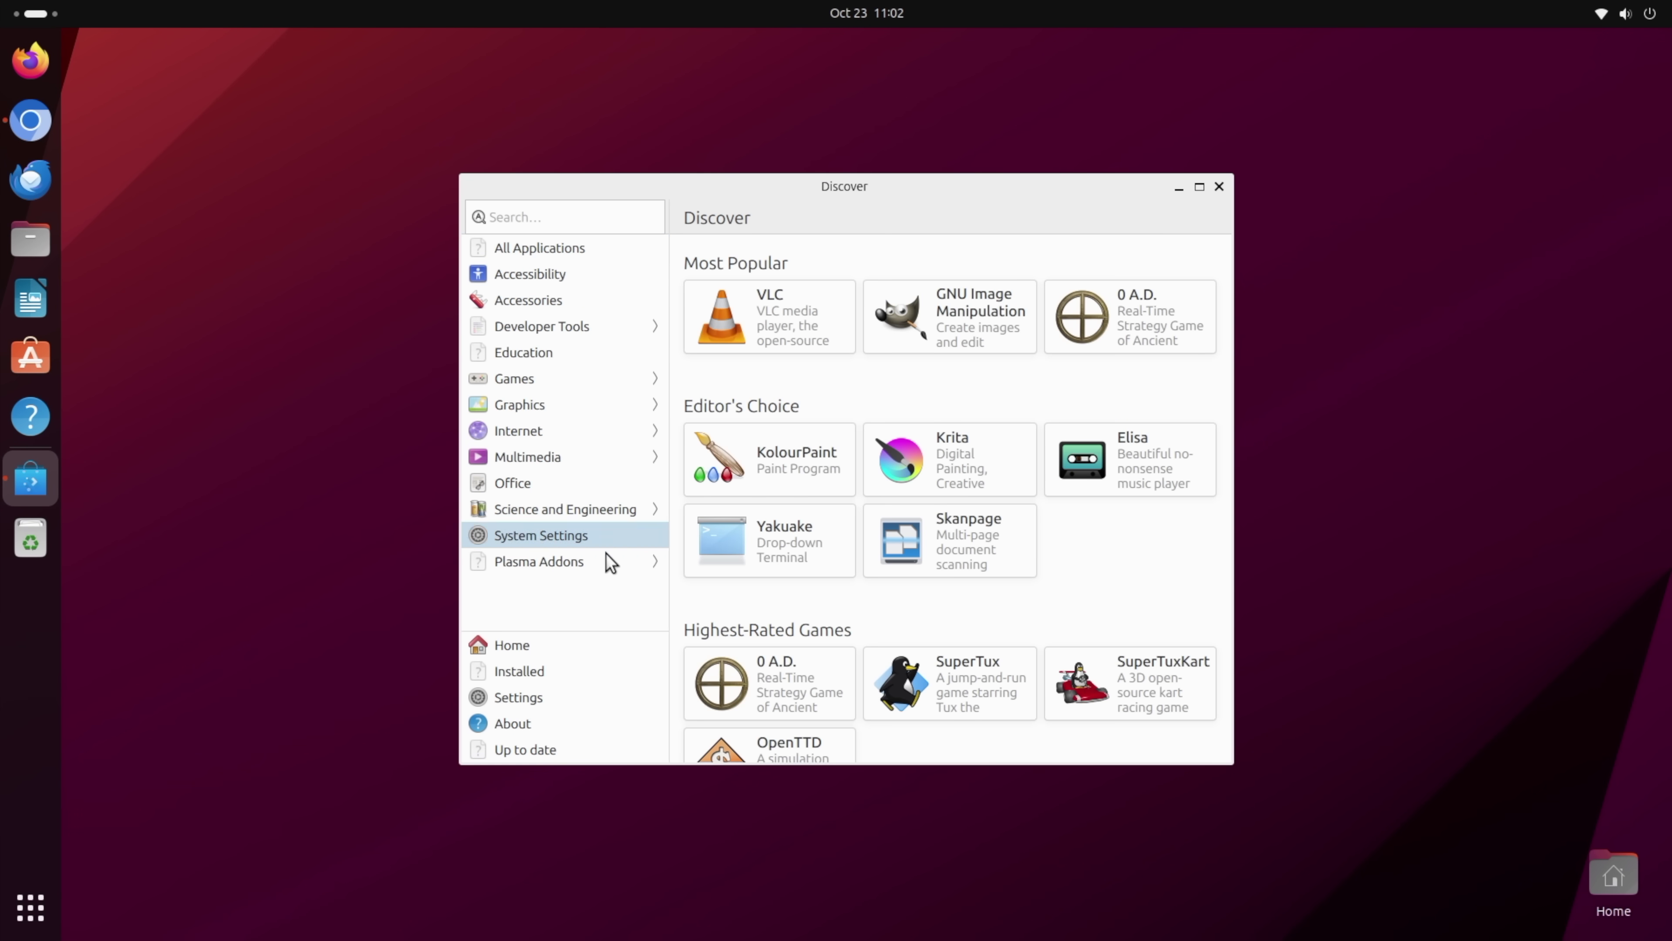
pyautogui.click(530, 432)
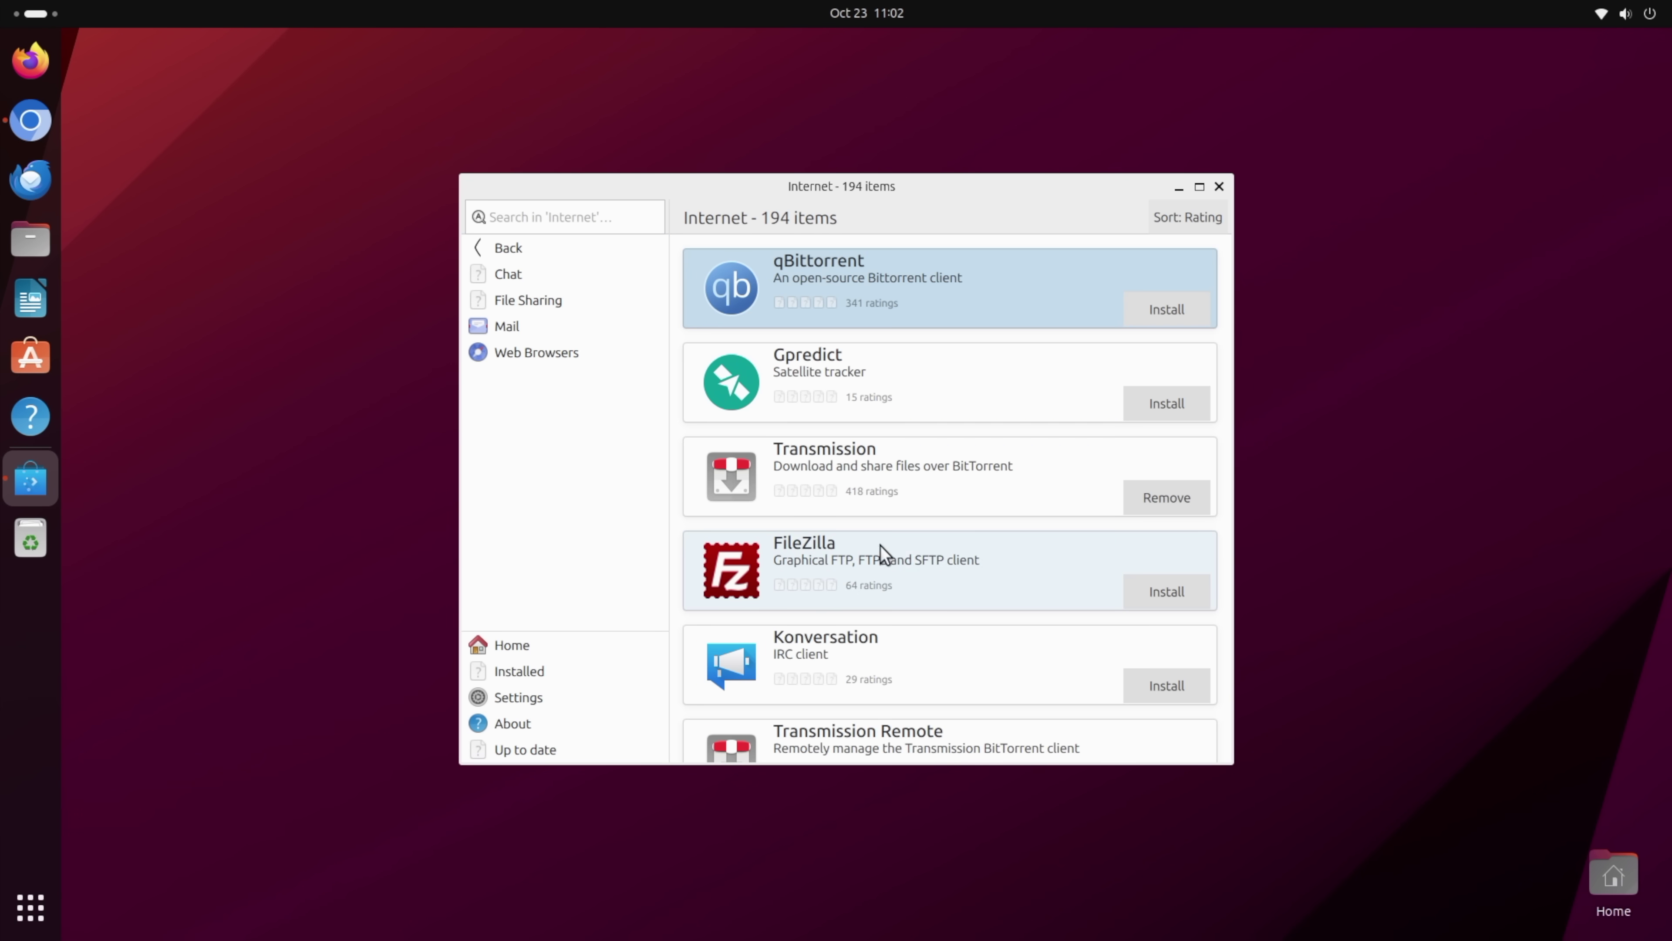
pyautogui.scroll(-3, 912, 546)
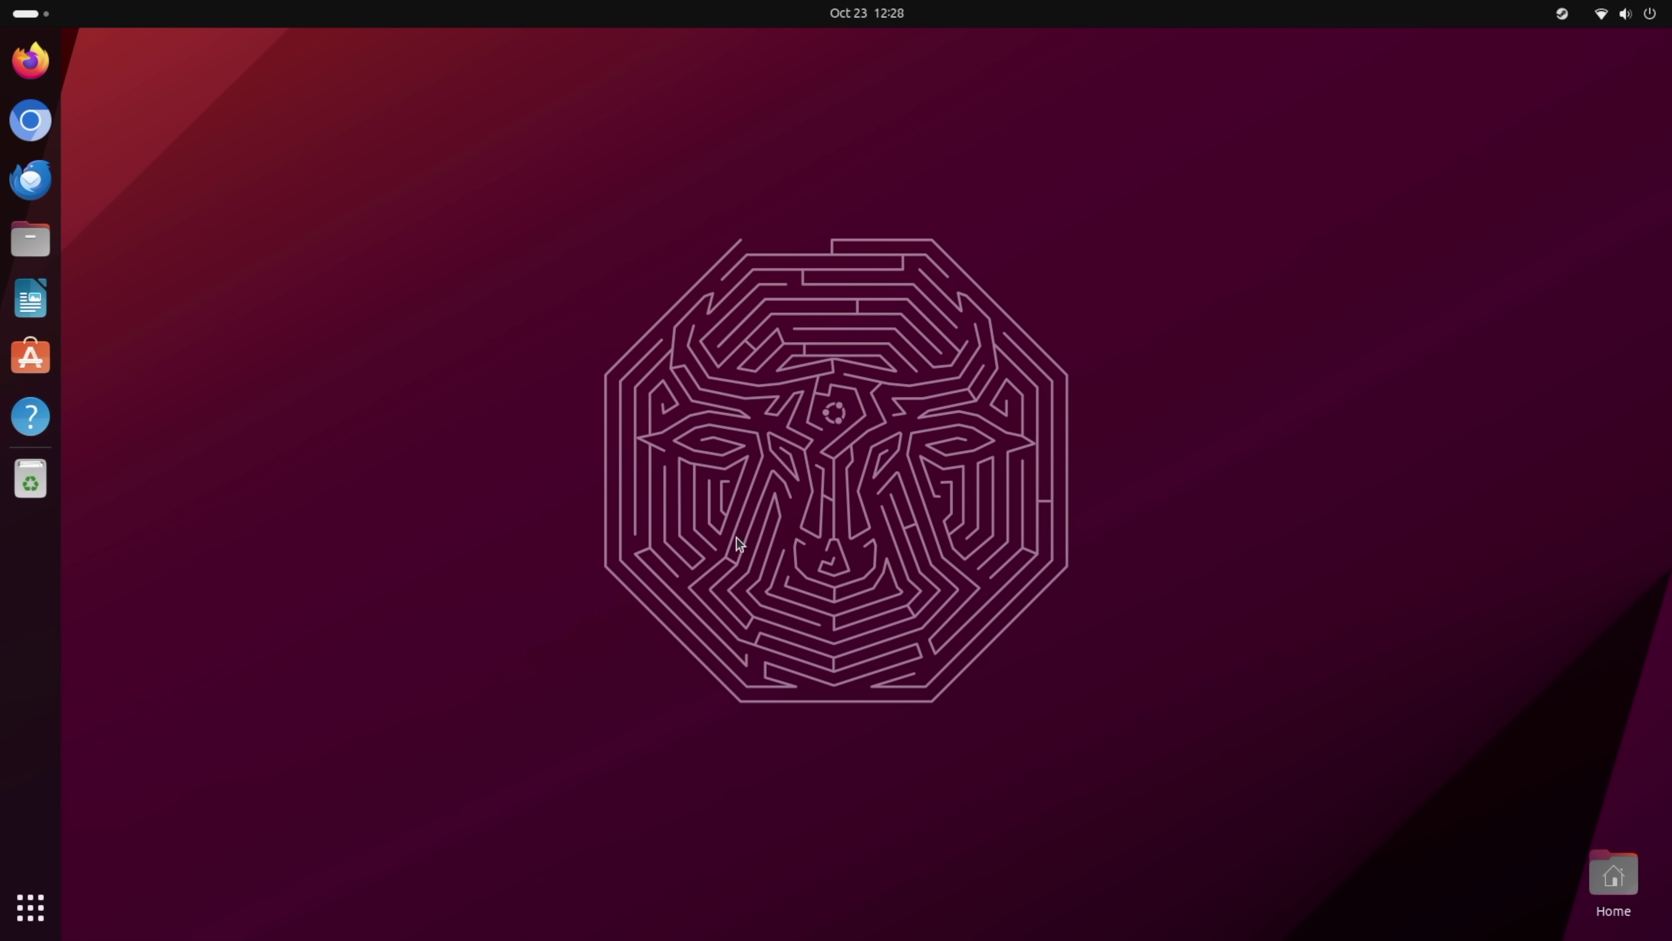
# Launch LibreOffice 7.6 Writer from the installed applications, view its blank document and close it
pyautogui.click(23, 906)
pyautogui.scroll(-1, 835, 482)
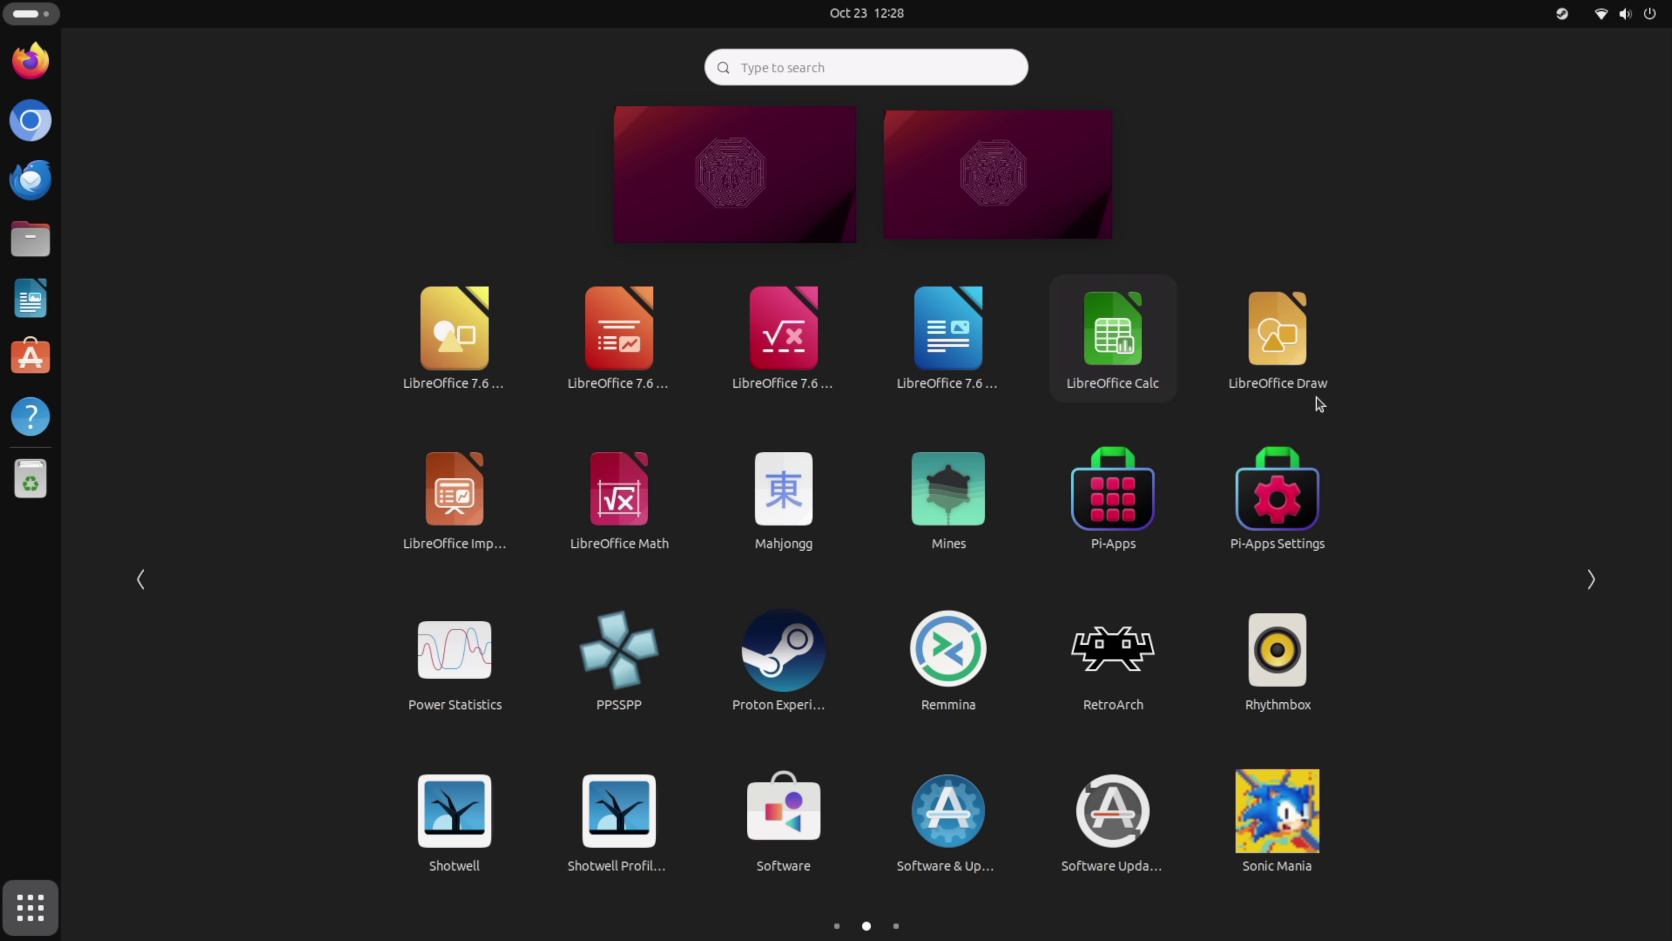
pyautogui.click(926, 334)
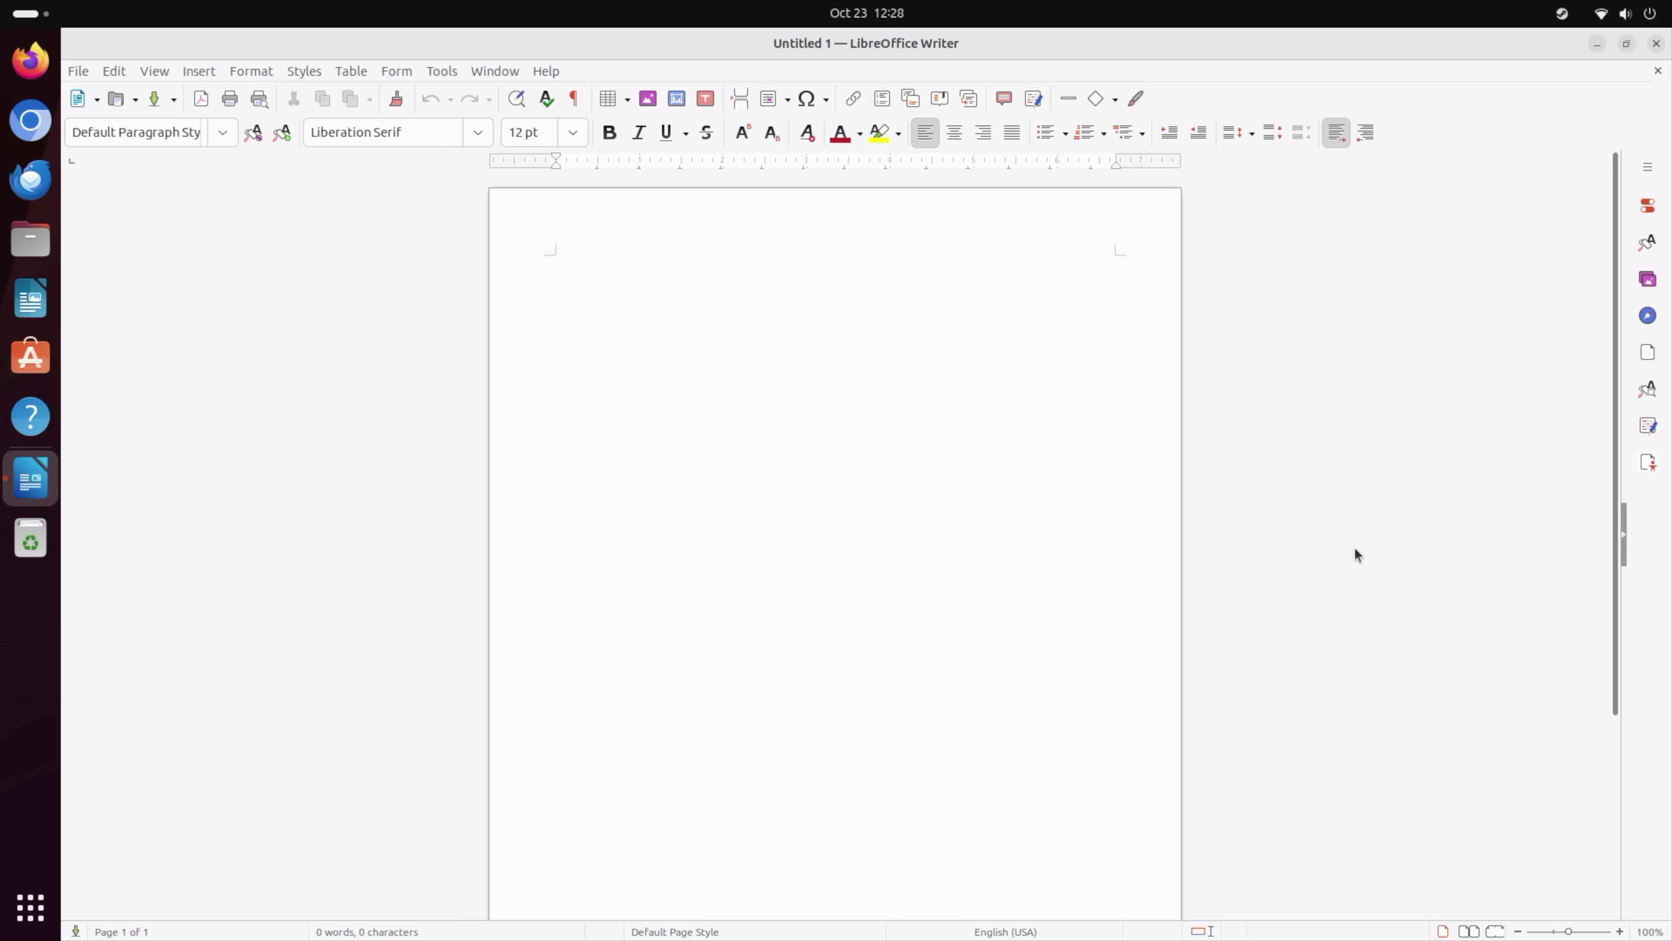
pyautogui.click(1657, 43)
pyautogui.click(5, 908)
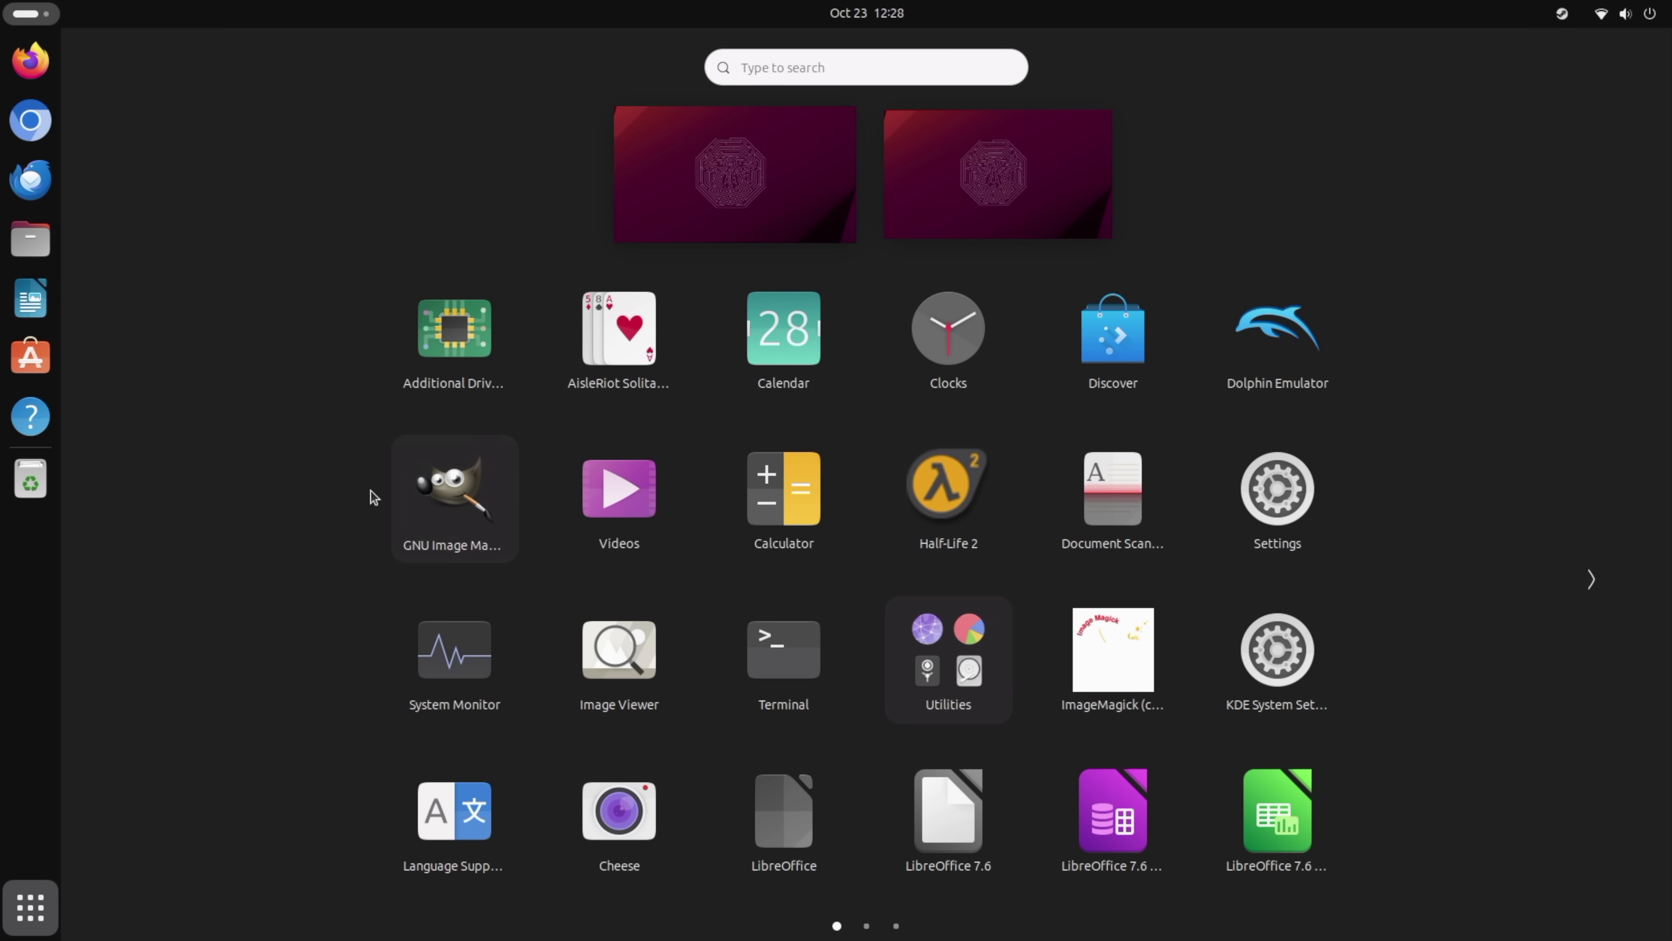
pyautogui.click(447, 491)
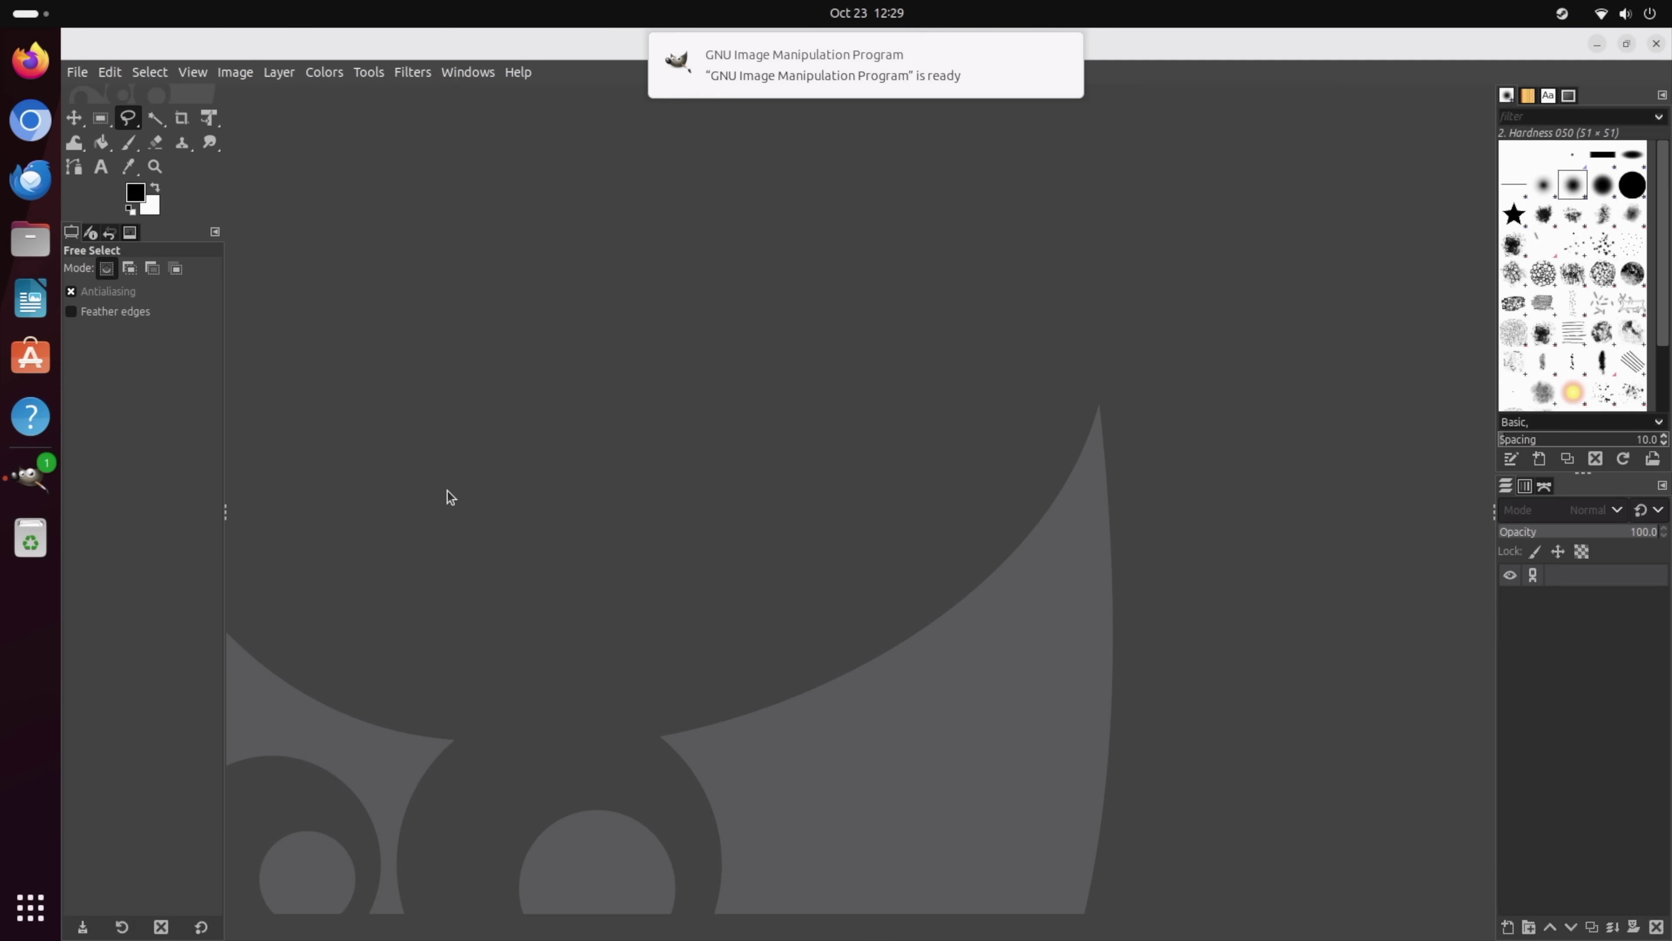
pyautogui.click(77, 72)
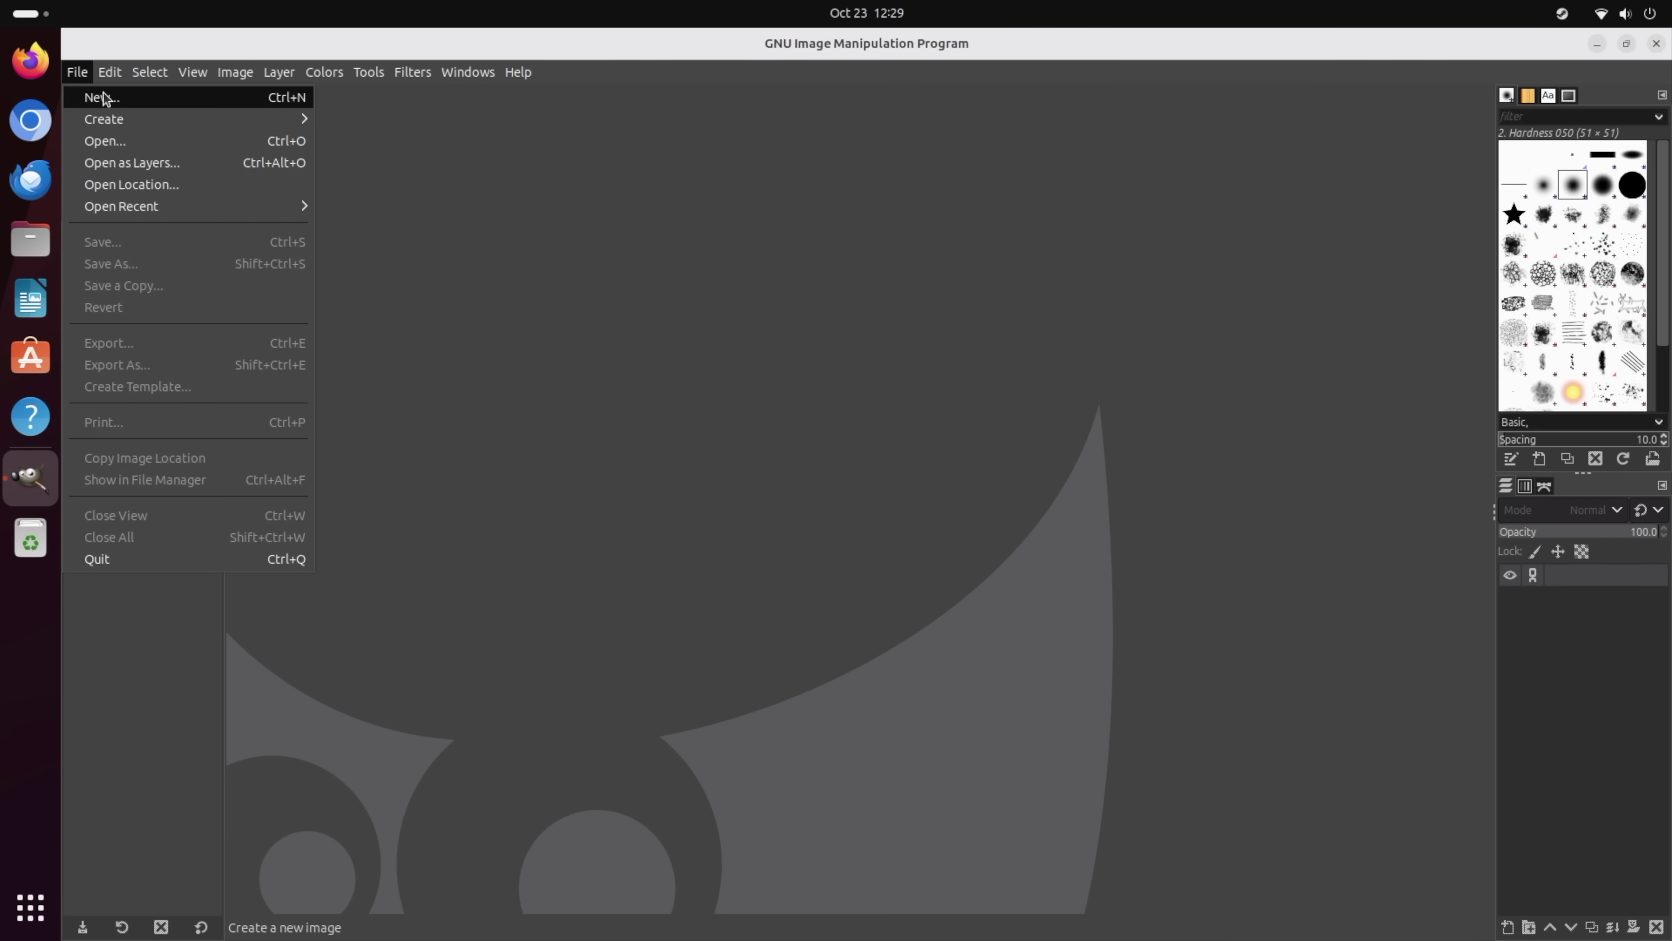
pyautogui.click(99, 138)
pyautogui.doubleClick(340, 142)
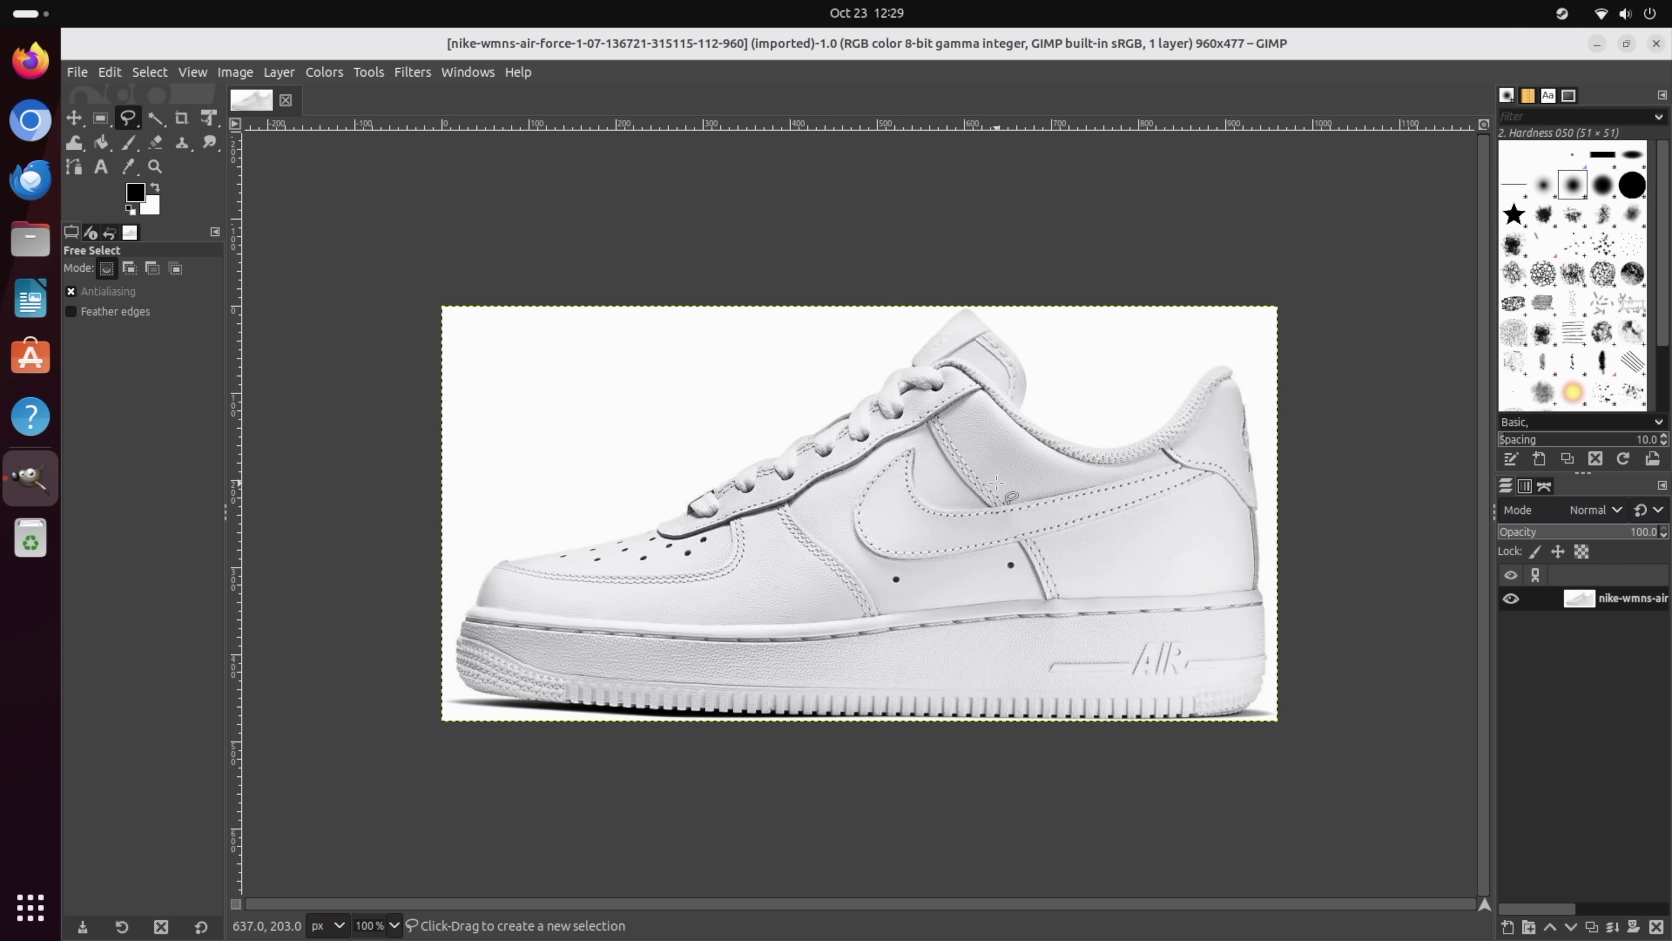
# With Free Select, trace the shoe's swoosh from its upper front tip around the front curve and along its lower edge
pyautogui.keyDown('ctrl'); pyautogui.scroll(-2, 994, 482); pyautogui.keyUp('ctrl')
pyautogui.keyDown('ctrl'); pyautogui.scroll(6, 849, 444); pyautogui.keyUp('ctrl')
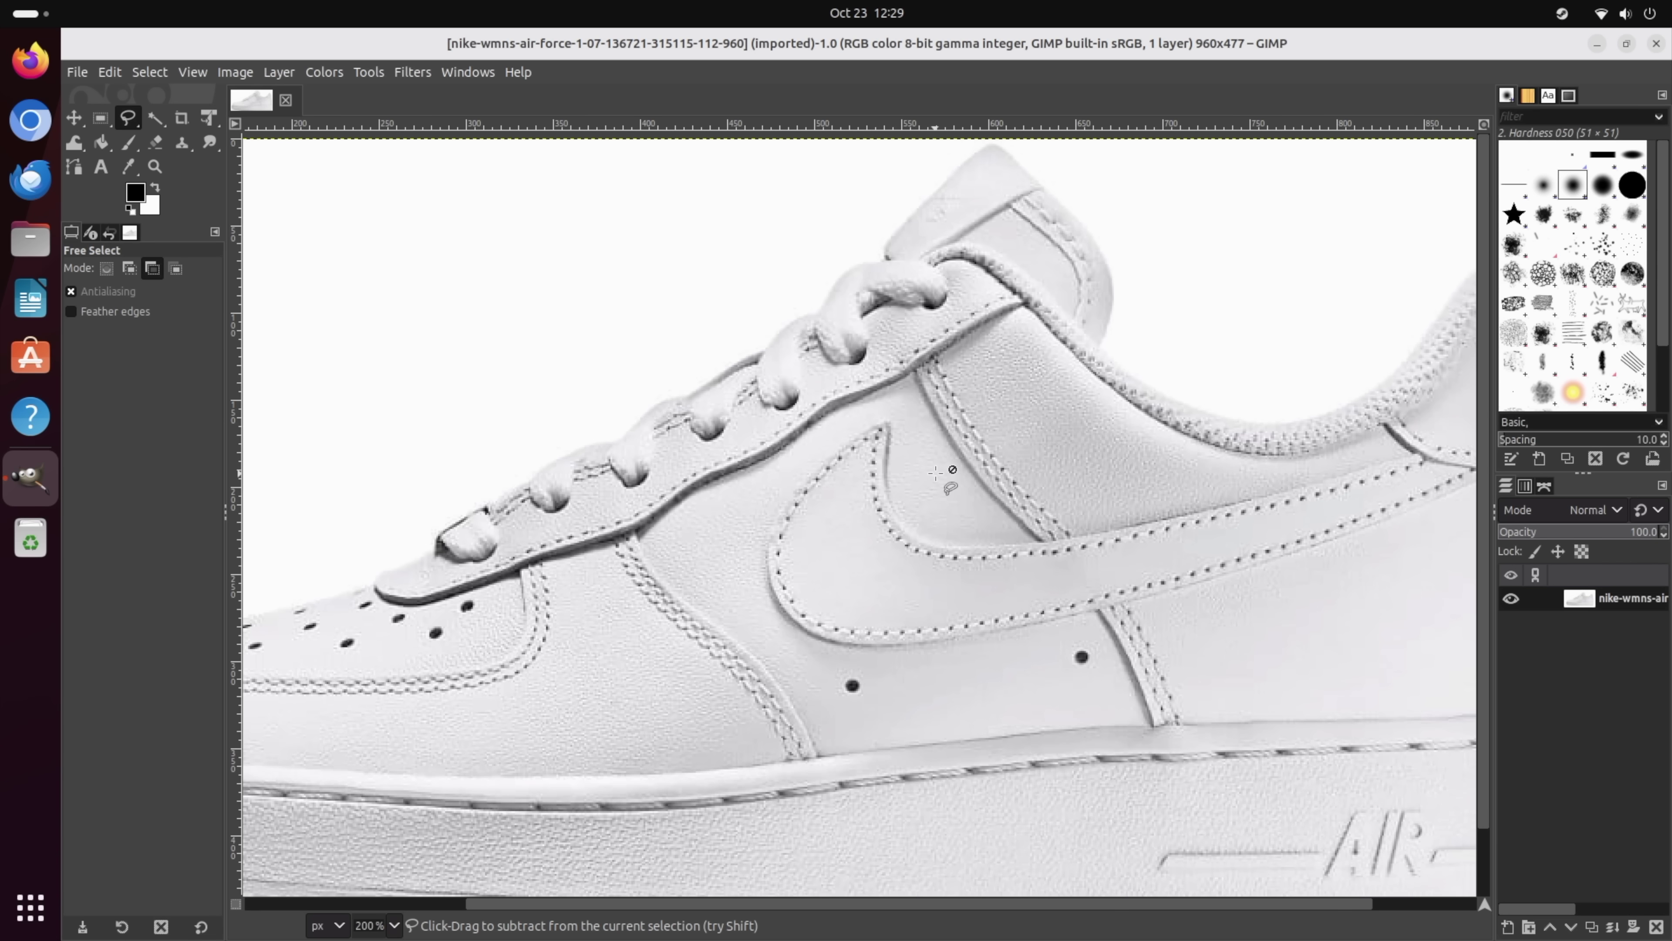
pyautogui.click(536, 265)
pyautogui.click(470, 300)
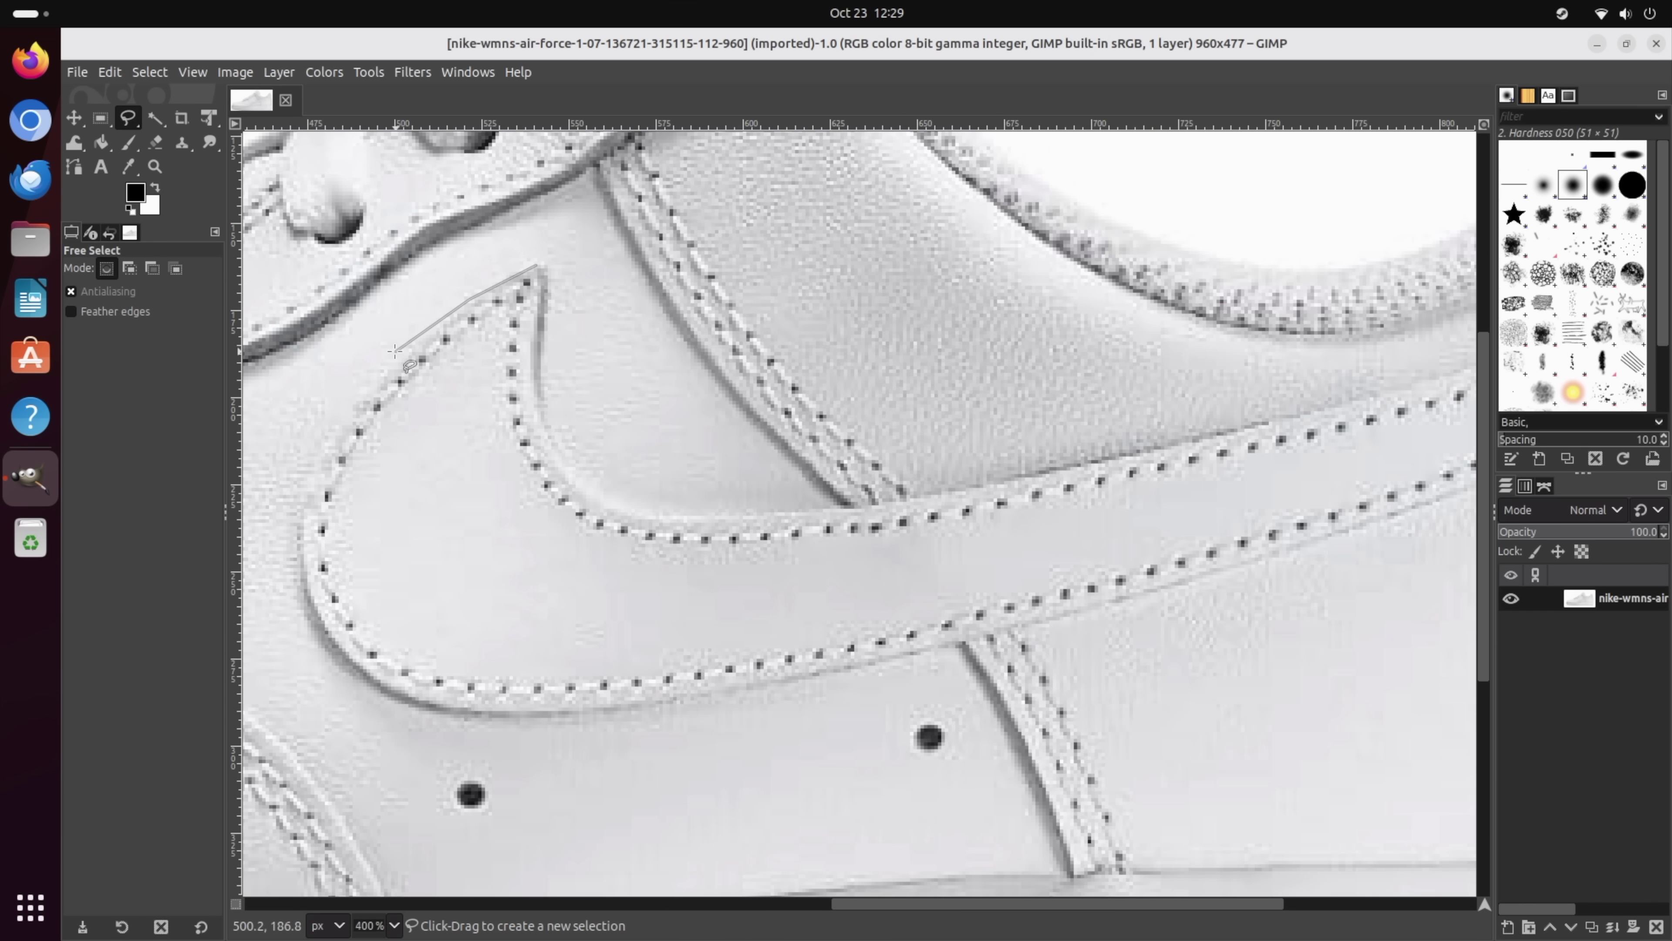
pyautogui.click(379, 370)
pyautogui.click(314, 455)
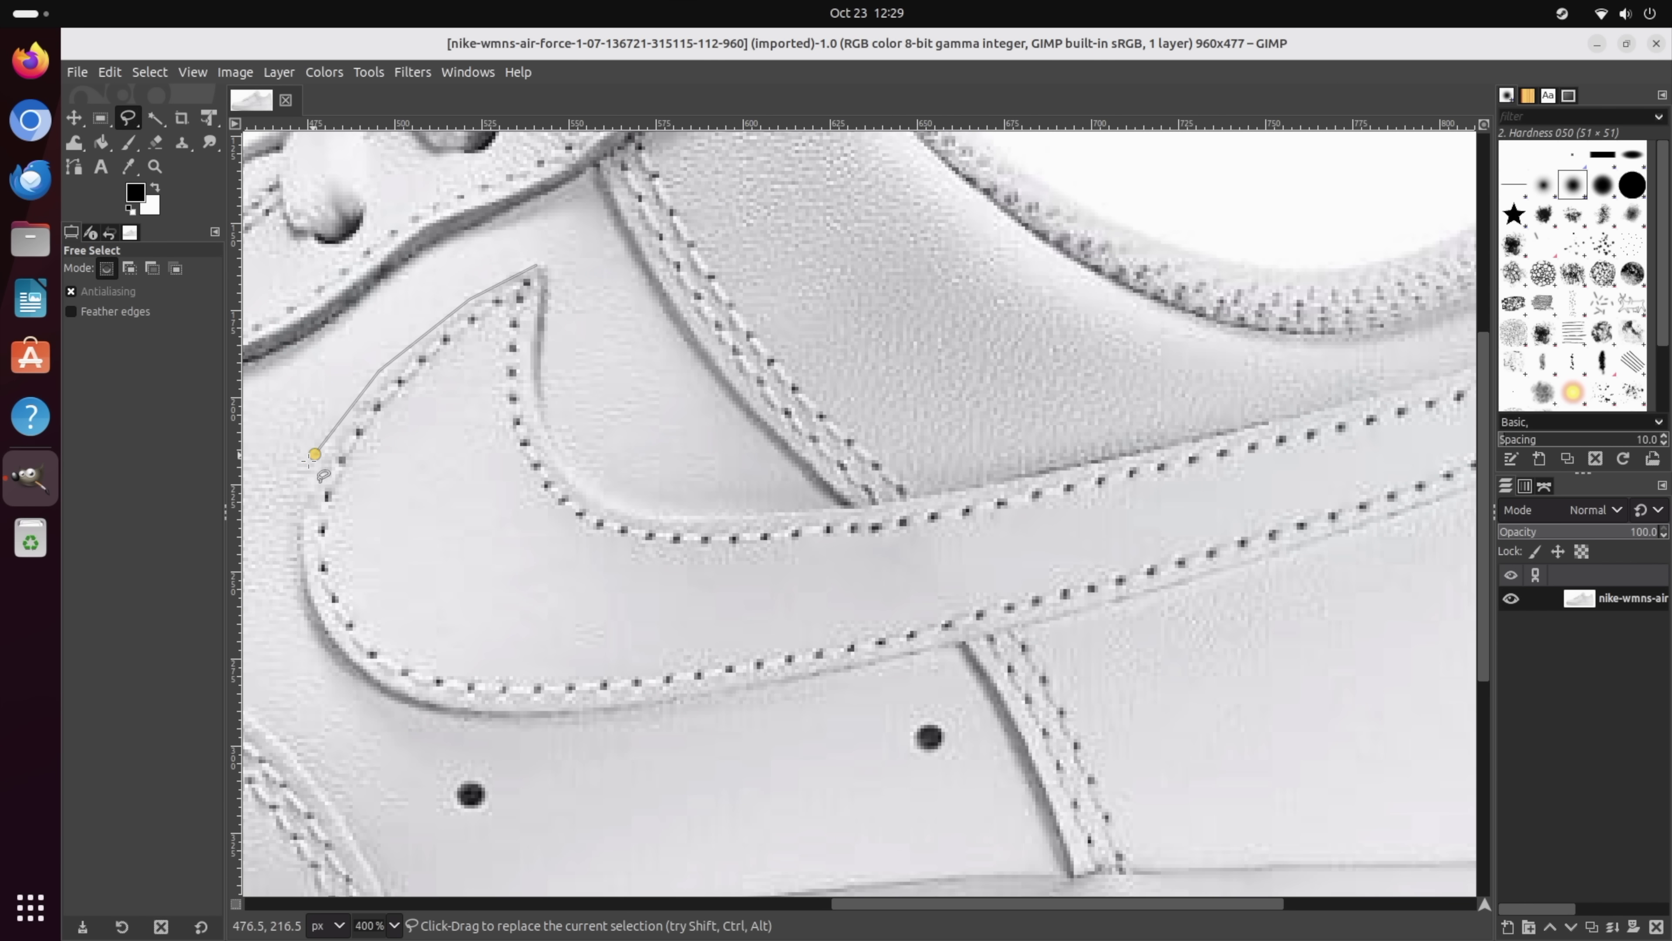
pyautogui.click(290, 525)
pyautogui.click(313, 617)
pyautogui.click(338, 669)
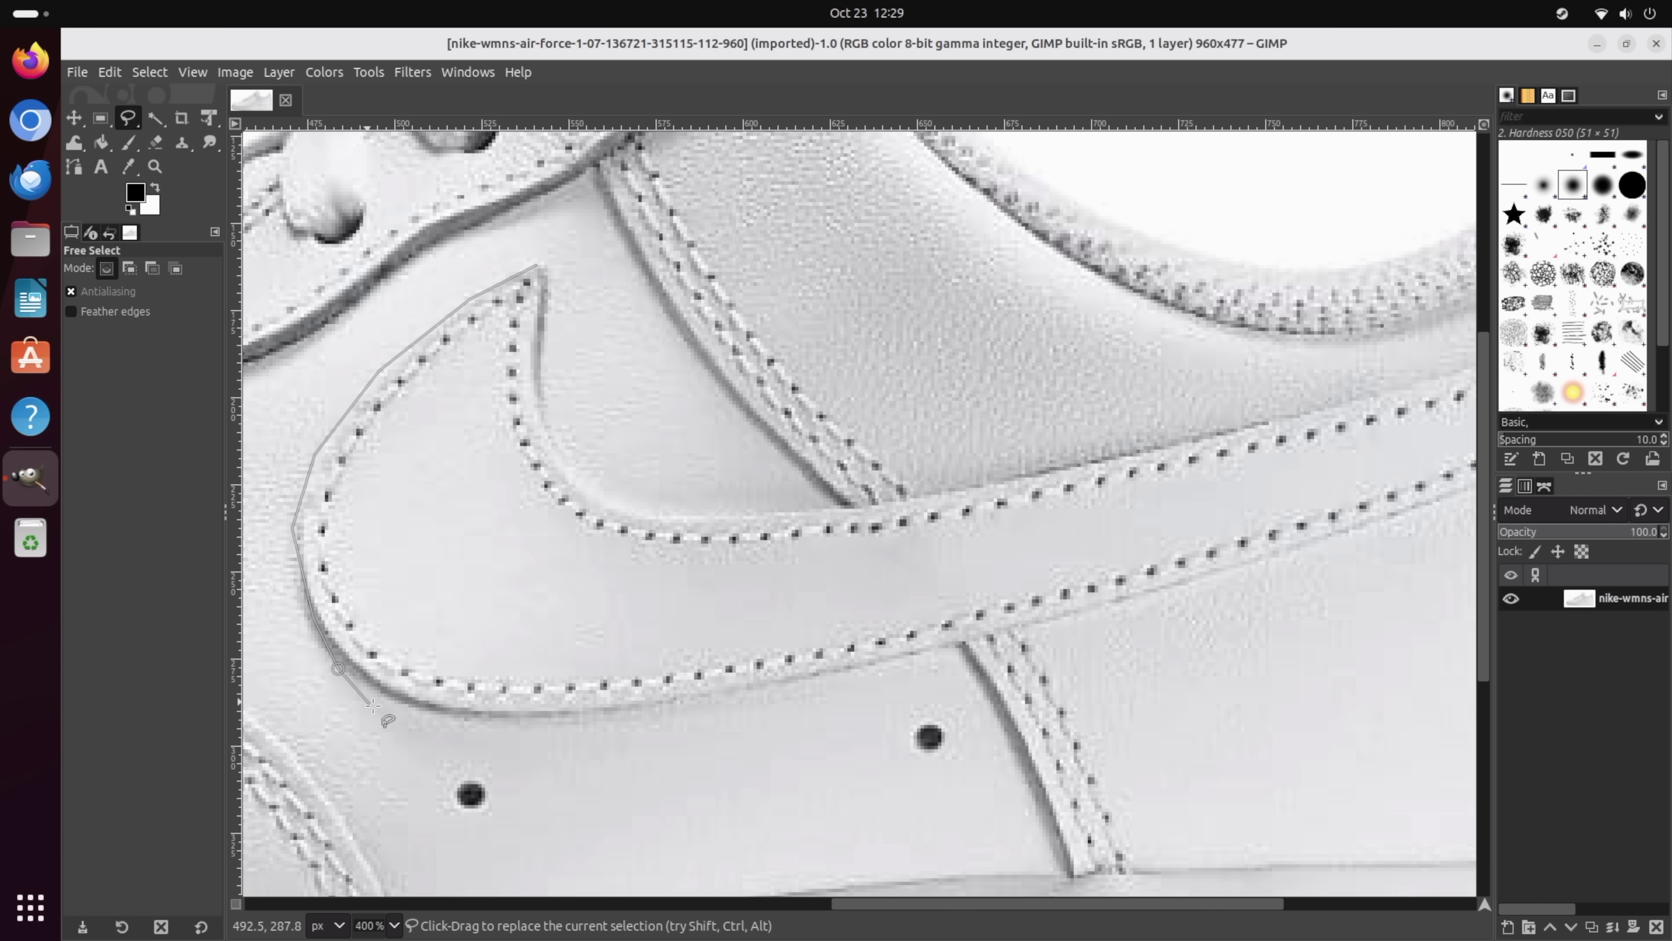
pyautogui.click(396, 701)
pyautogui.click(465, 718)
pyautogui.click(580, 718)
pyautogui.click(967, 641)
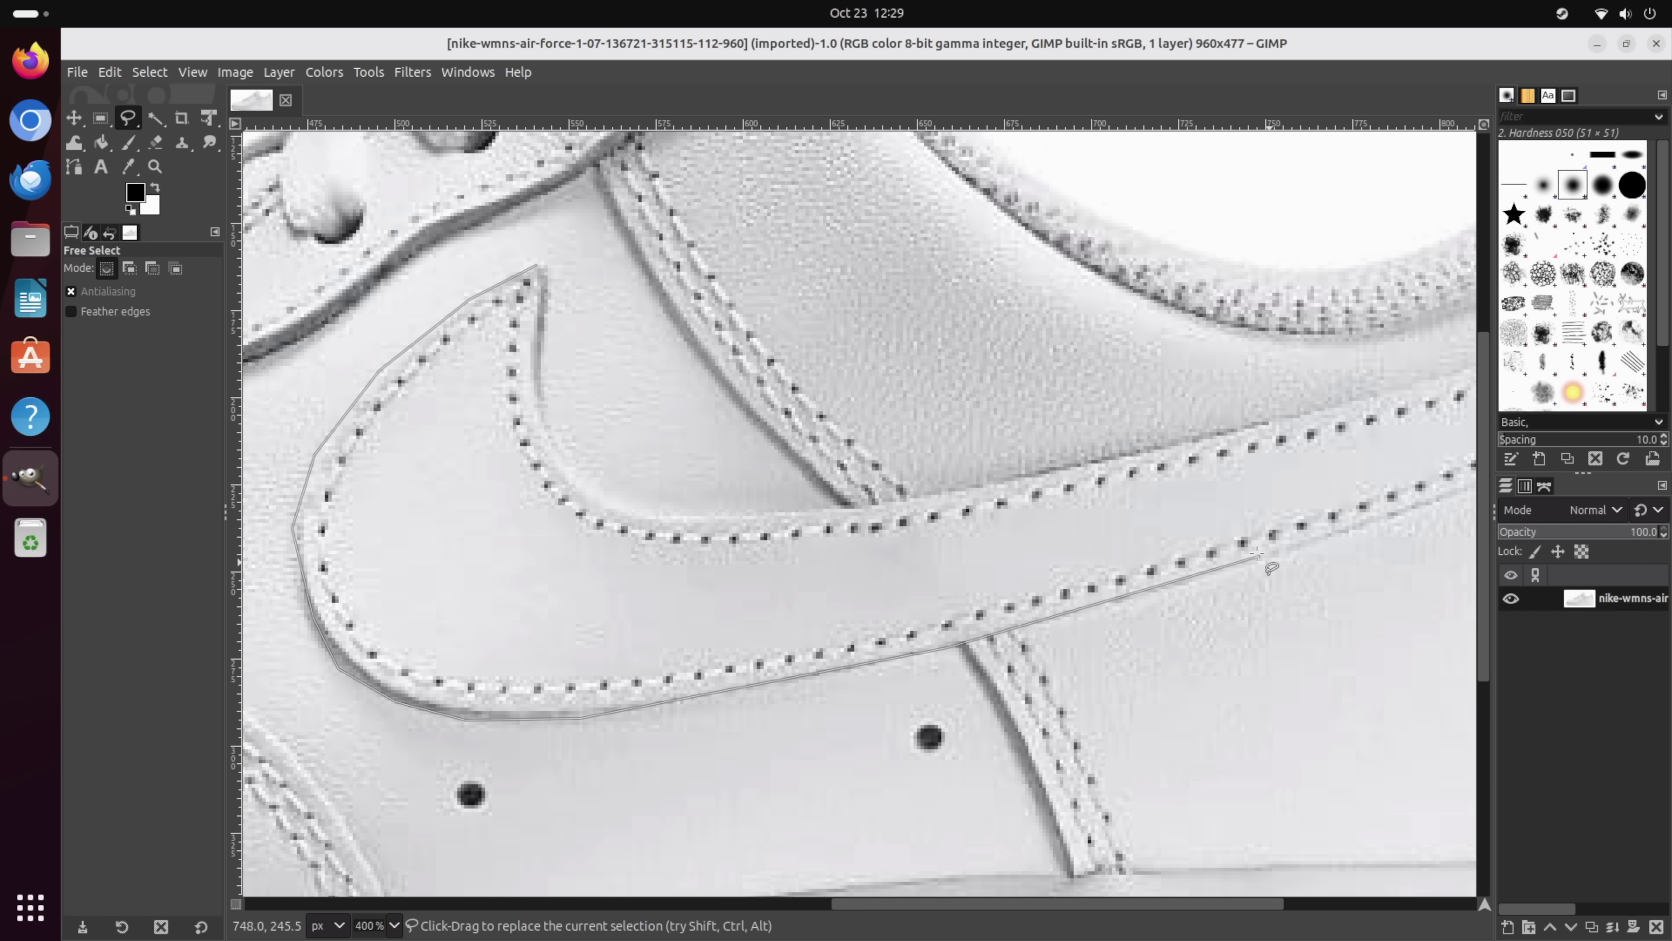
# Continue the outline around the swoosh's tail and back along its upper edge, closing the selection at the front tip
pyautogui.hscroll(5, 1382, 521)
pyautogui.scroll(2, 1383, 521)
pyautogui.click(1165, 563)
pyautogui.click(1260, 514)
pyautogui.click(1112, 477)
pyautogui.hscroll(-10, 969, 540)
pyautogui.scroll(-2, 969, 540)
pyautogui.click(912, 526)
pyautogui.click(823, 518)
pyautogui.click(773, 494)
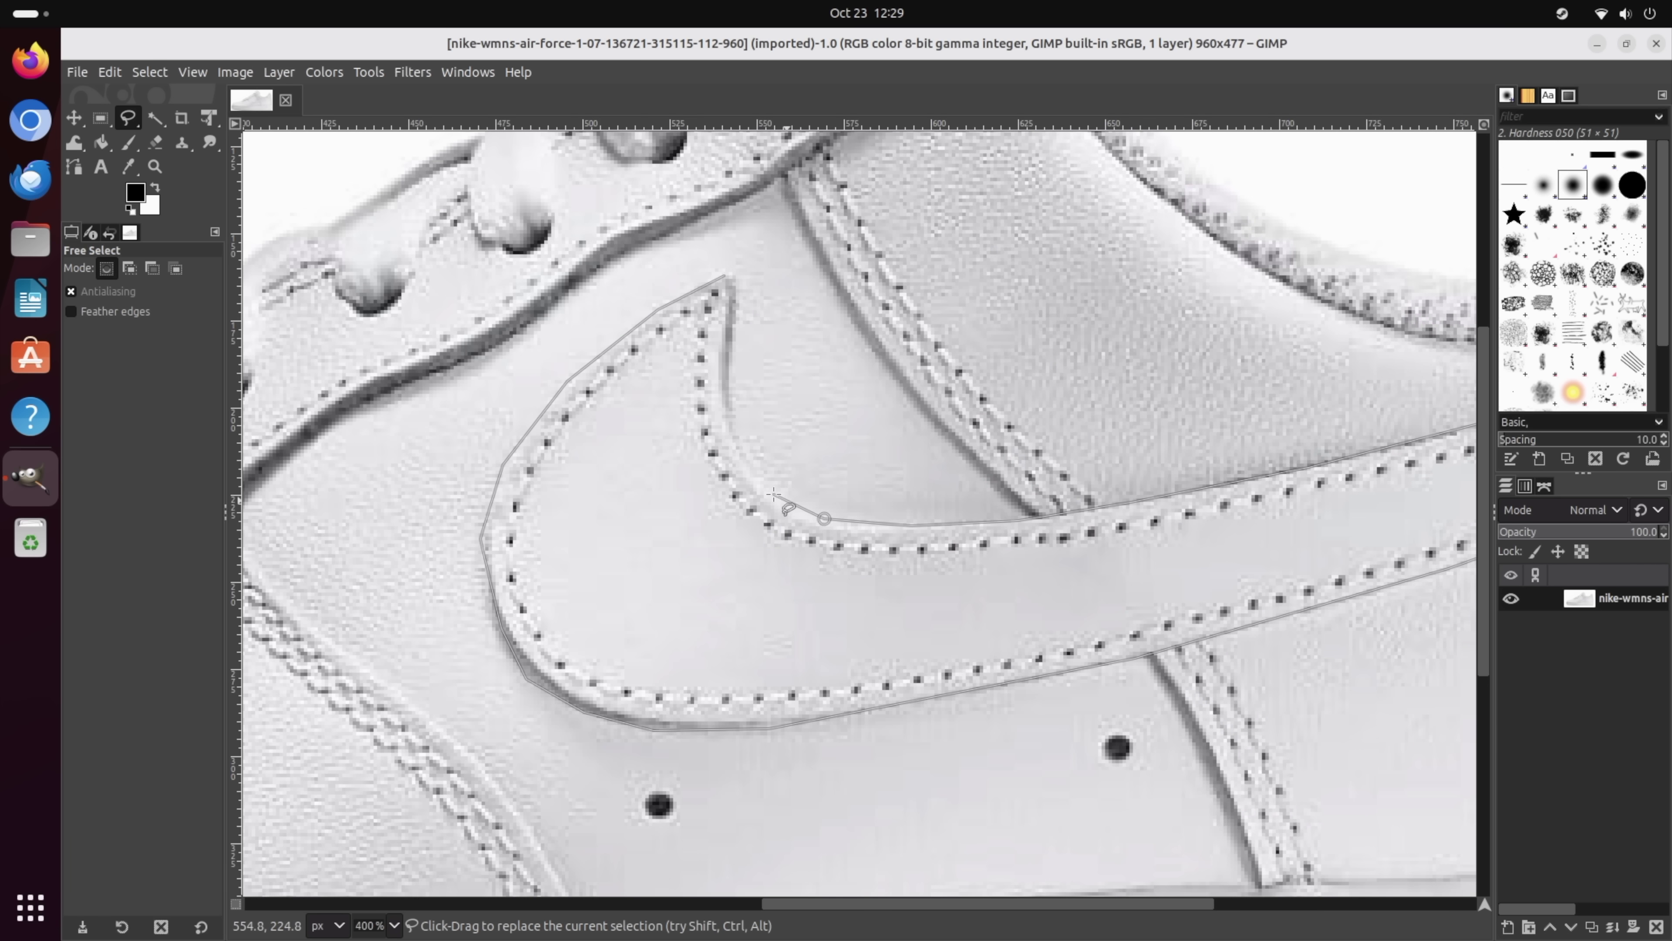
pyautogui.click(744, 461)
pyautogui.click(731, 415)
pyautogui.doubleClick(724, 275)
# Copy the selected swoosh and paste it as a floating selection
pyautogui.hotkey('ctrl', 'c')
pyautogui.click(110, 72)
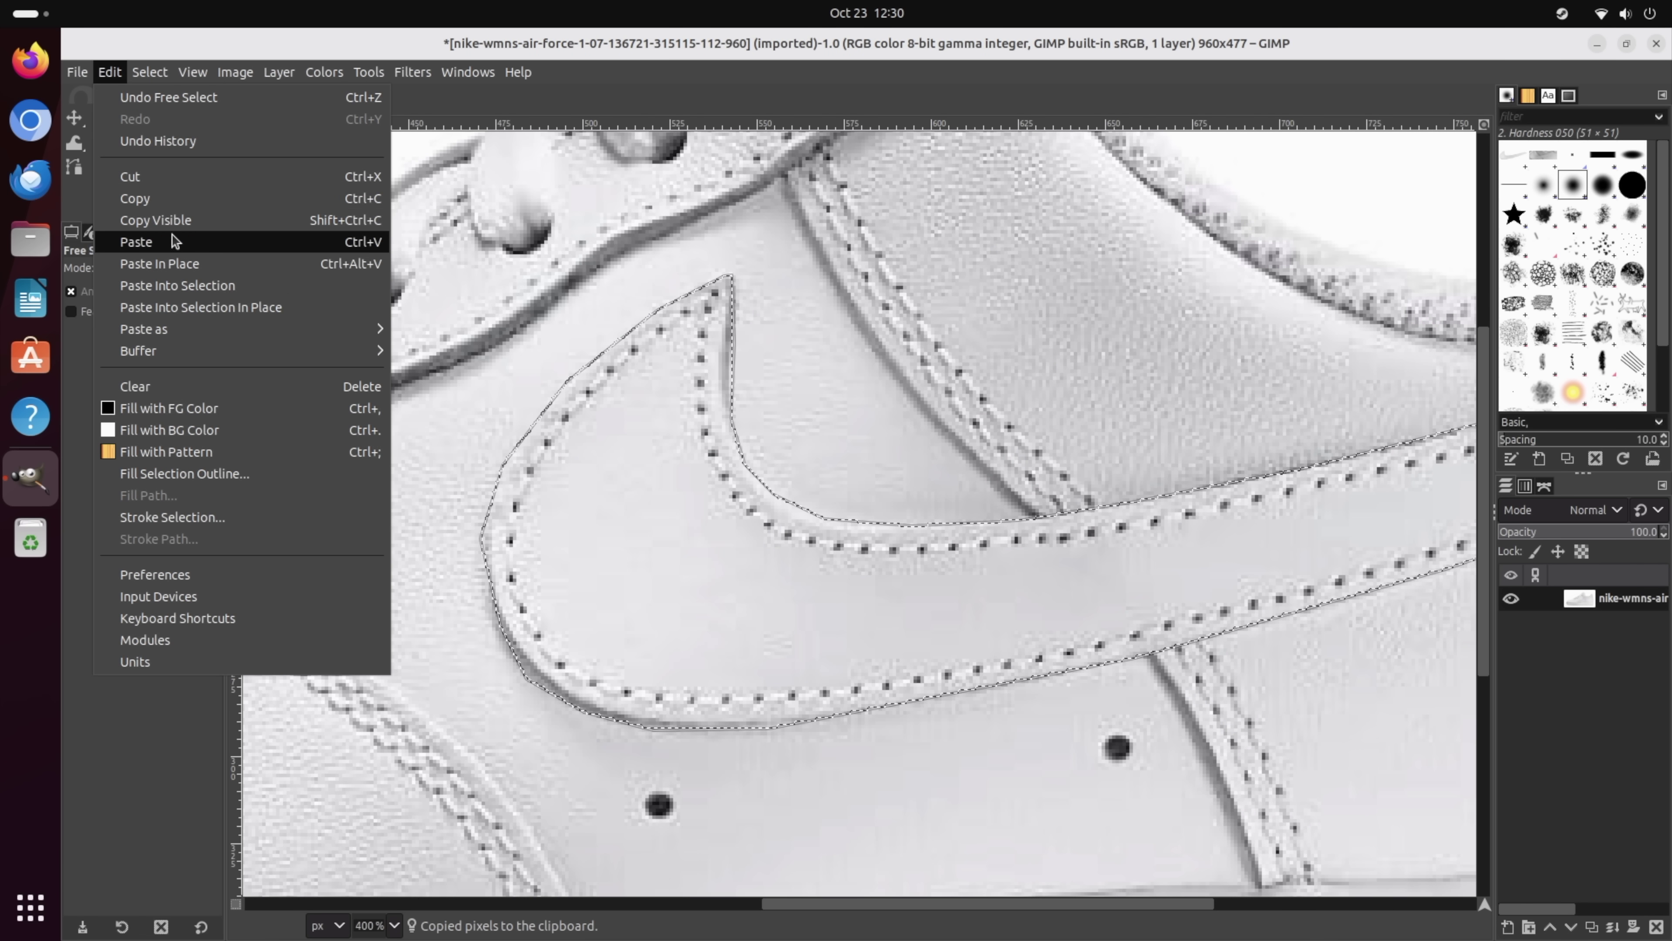
pyautogui.click(151, 242)
pyautogui.scroll(-3, 948, 421)
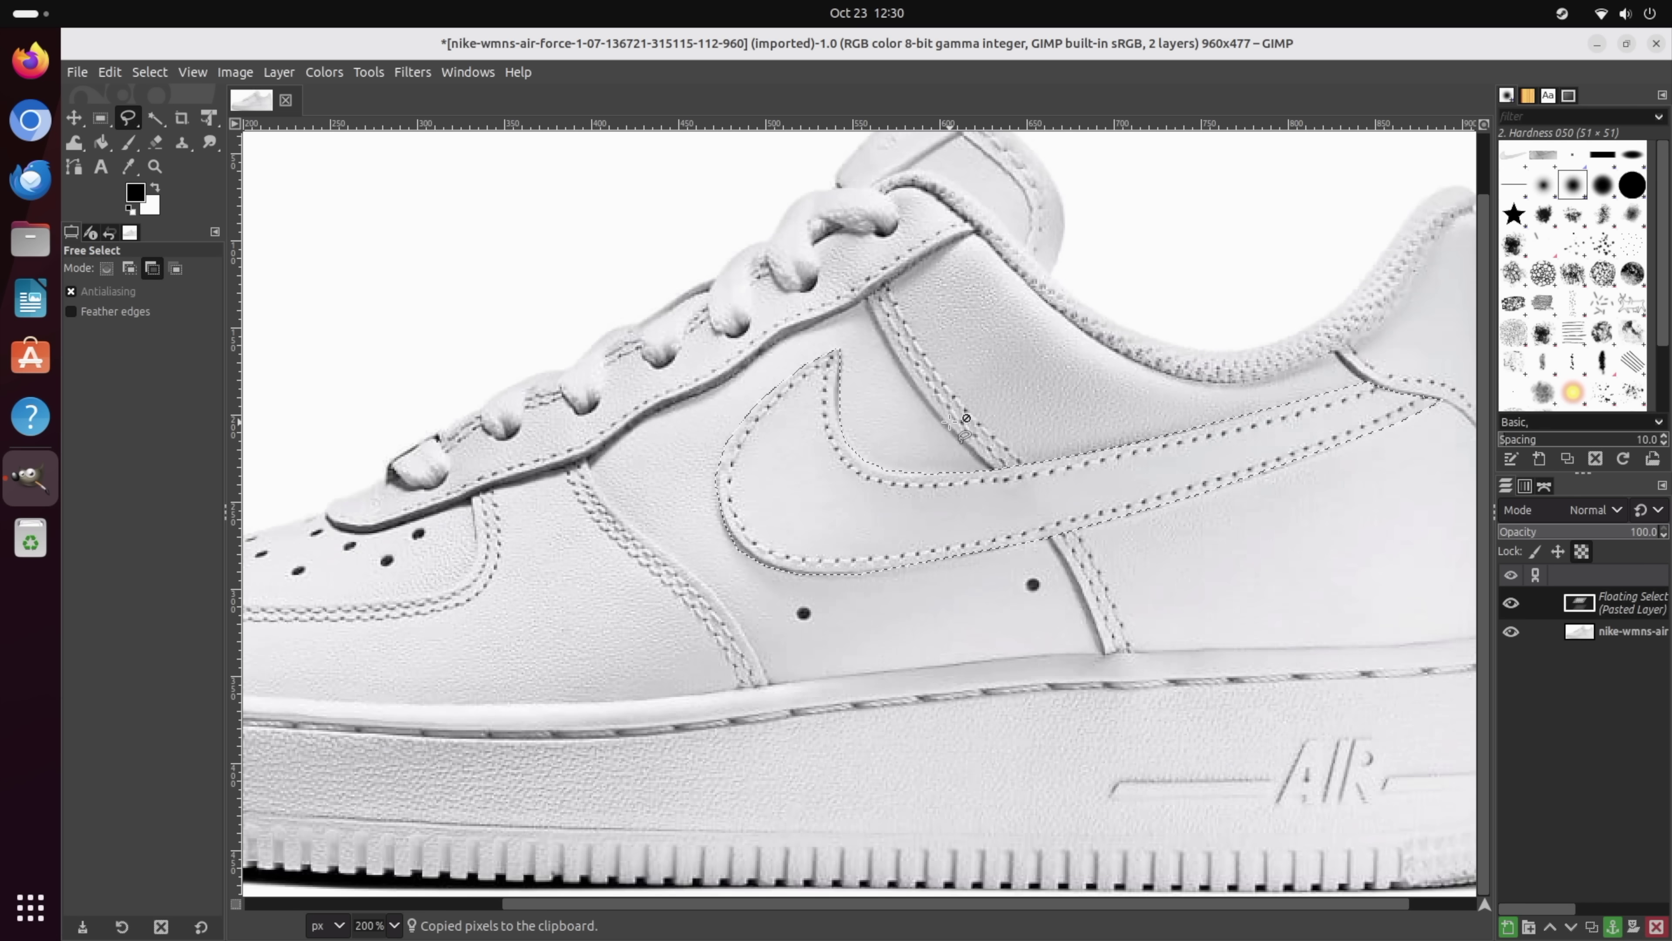
pyautogui.rightClick(893, 418)
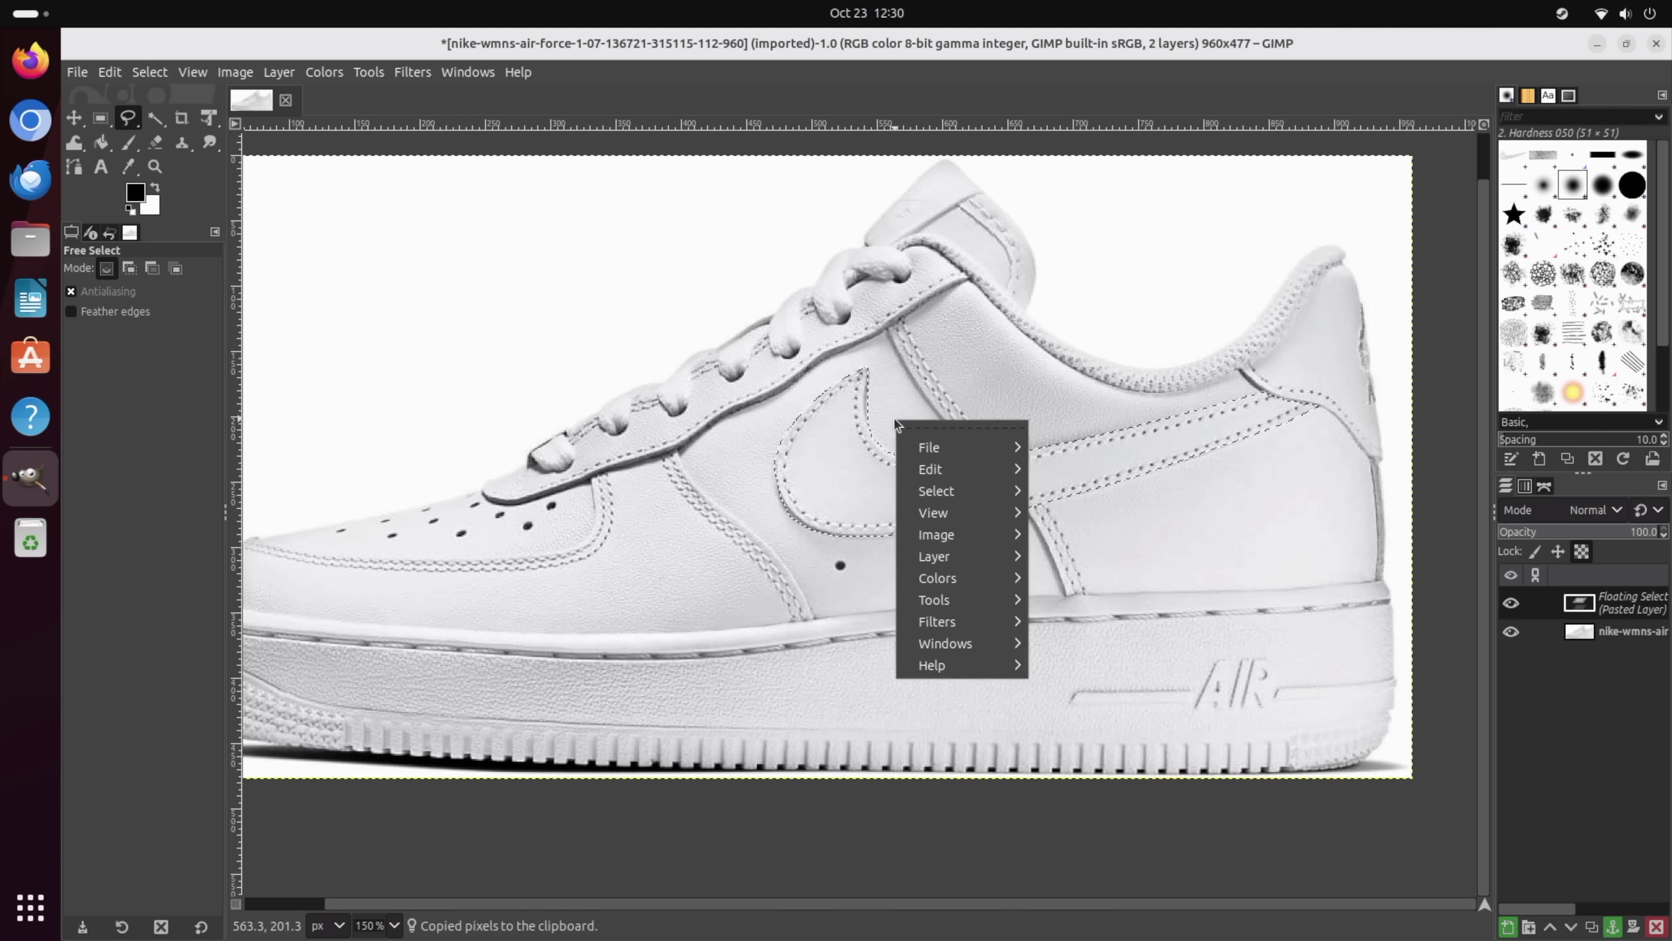
pyautogui.click(843, 468)
pyautogui.rightClick(842, 468)
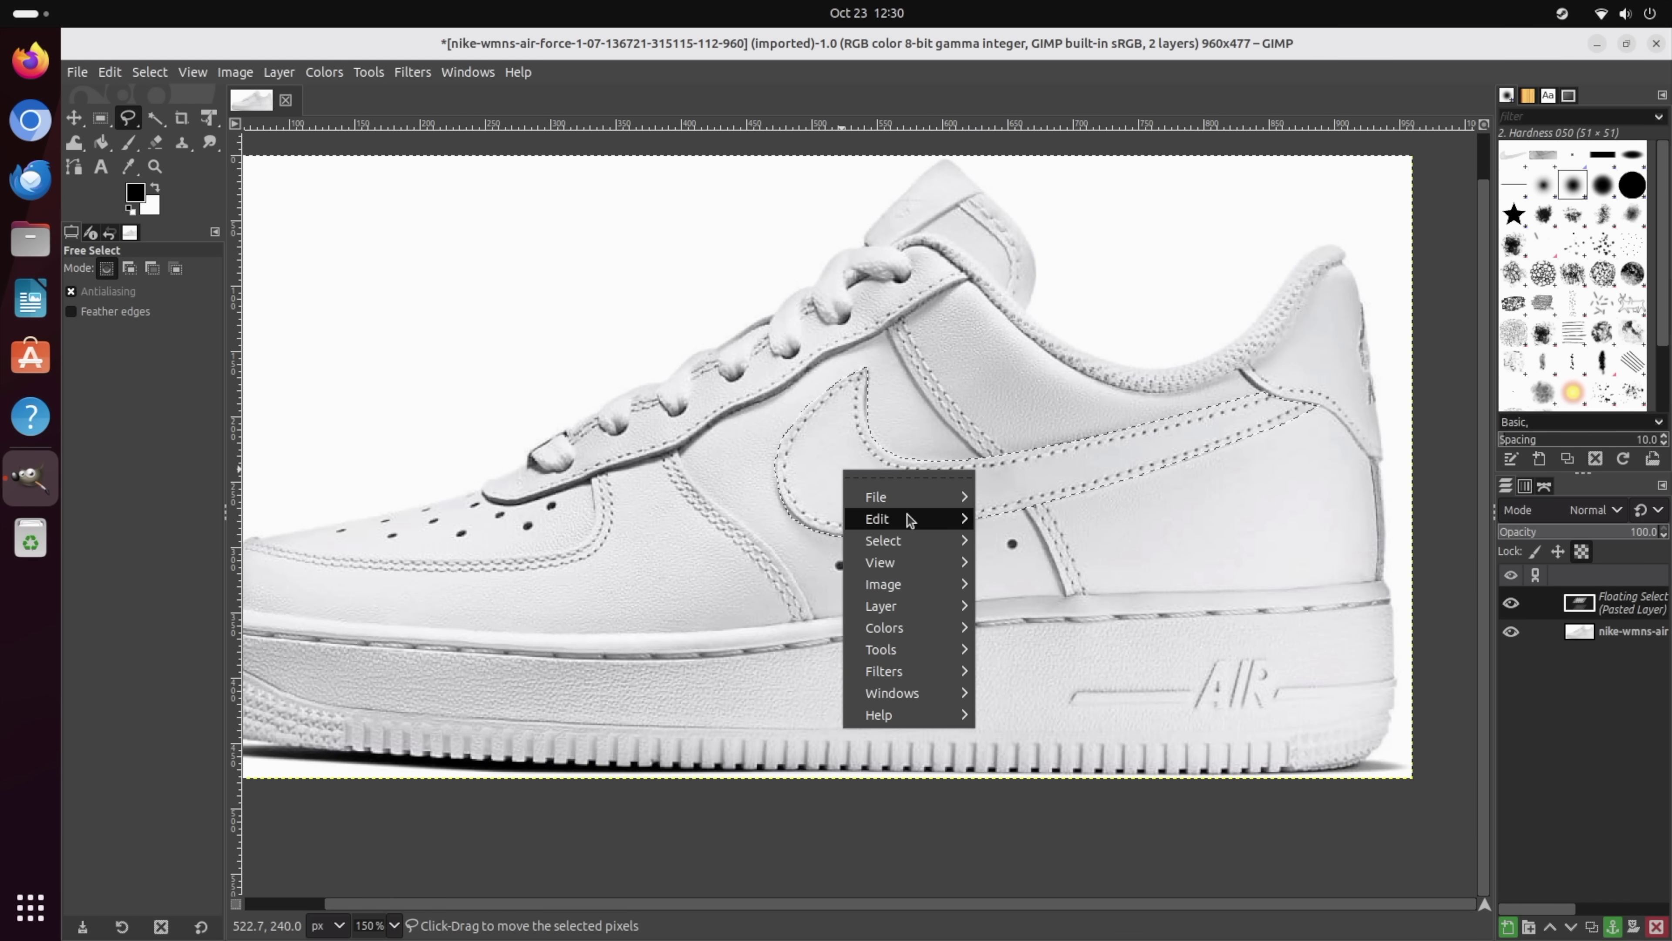
pyautogui.moveTo(905, 519)
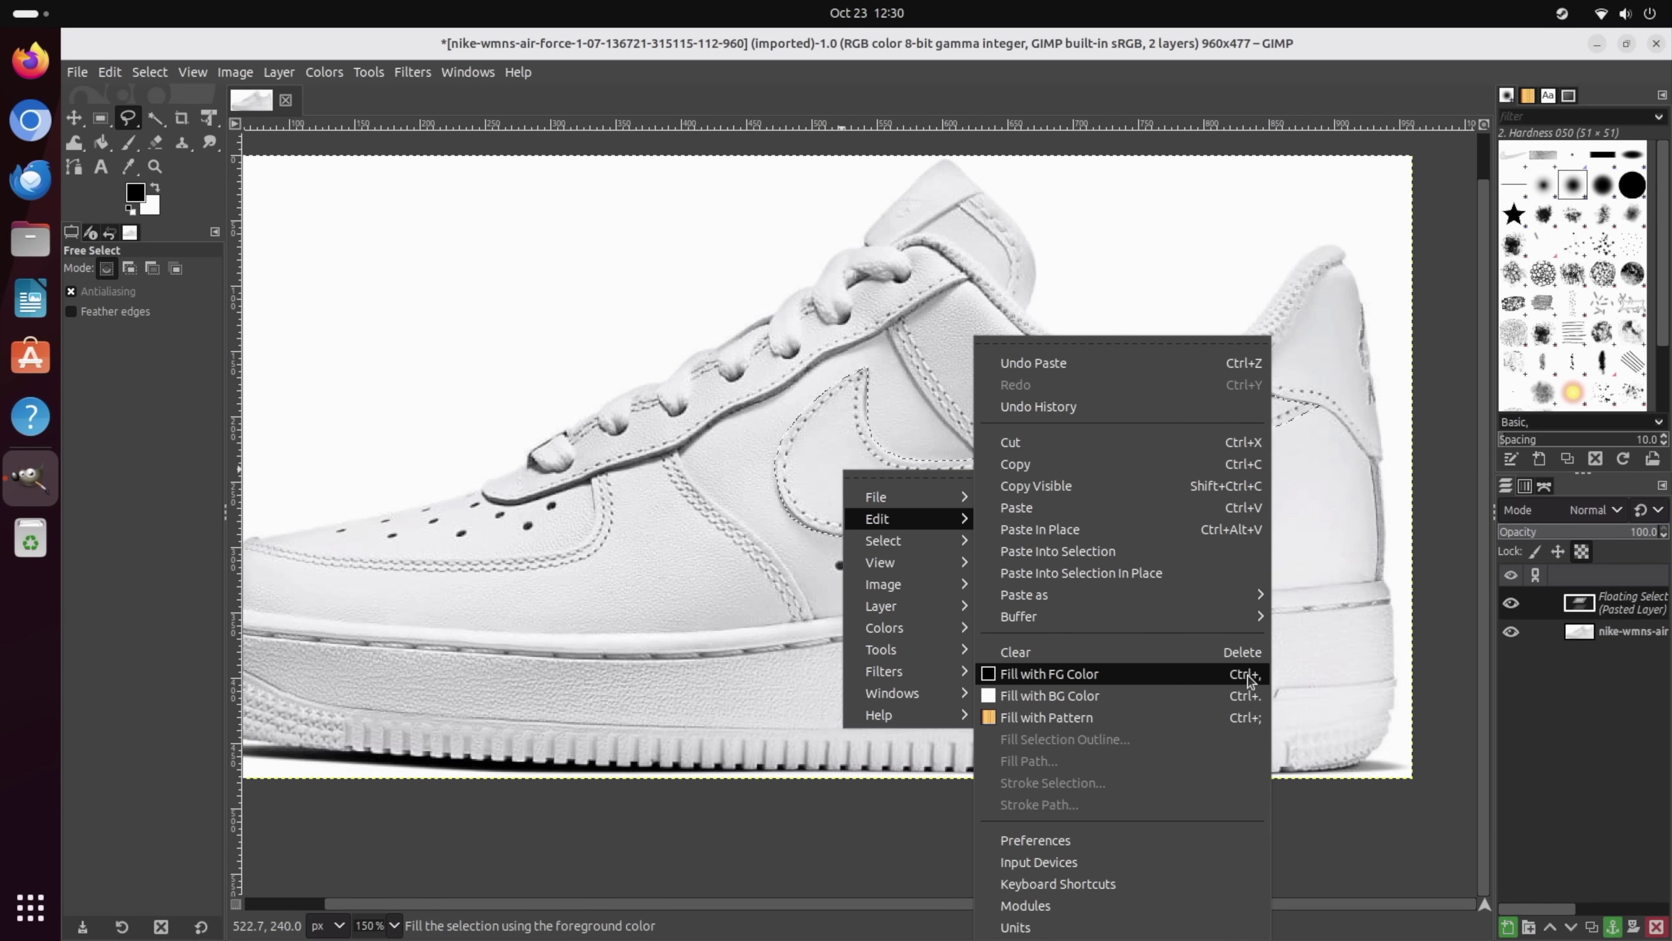
pyautogui.click(146, 195)
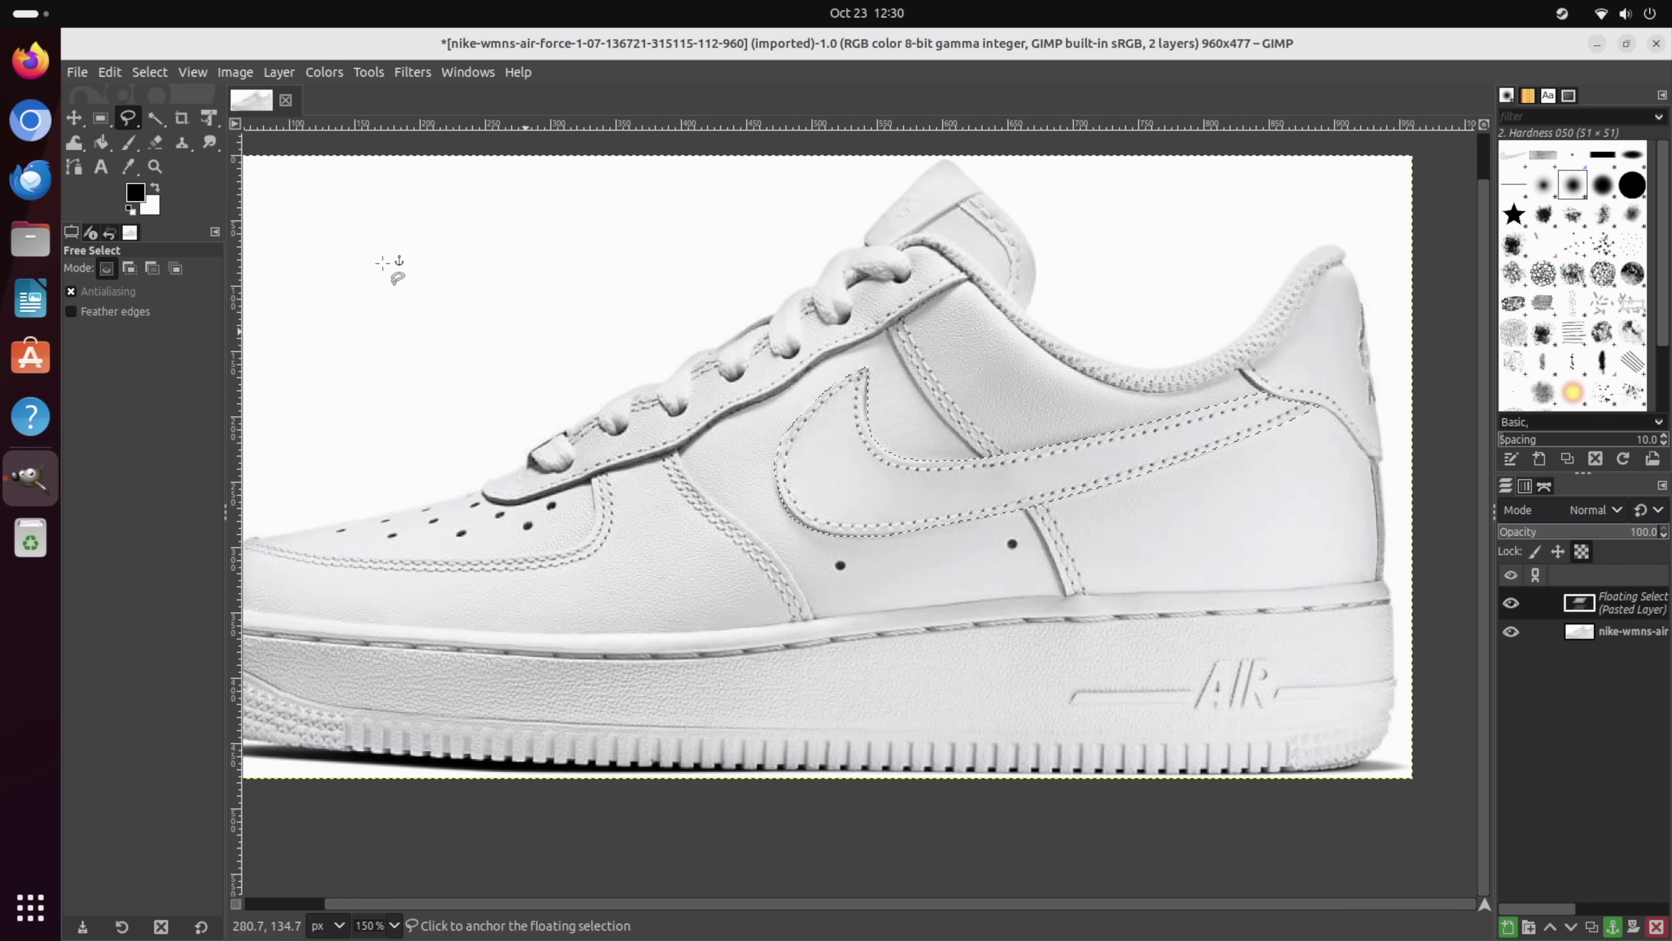
# Set the foreground colour to a saturated red and fill the pasted swoosh with it
pyautogui.click(146, 195)
pyautogui.write('ff0000')
pyautogui.press('Return')
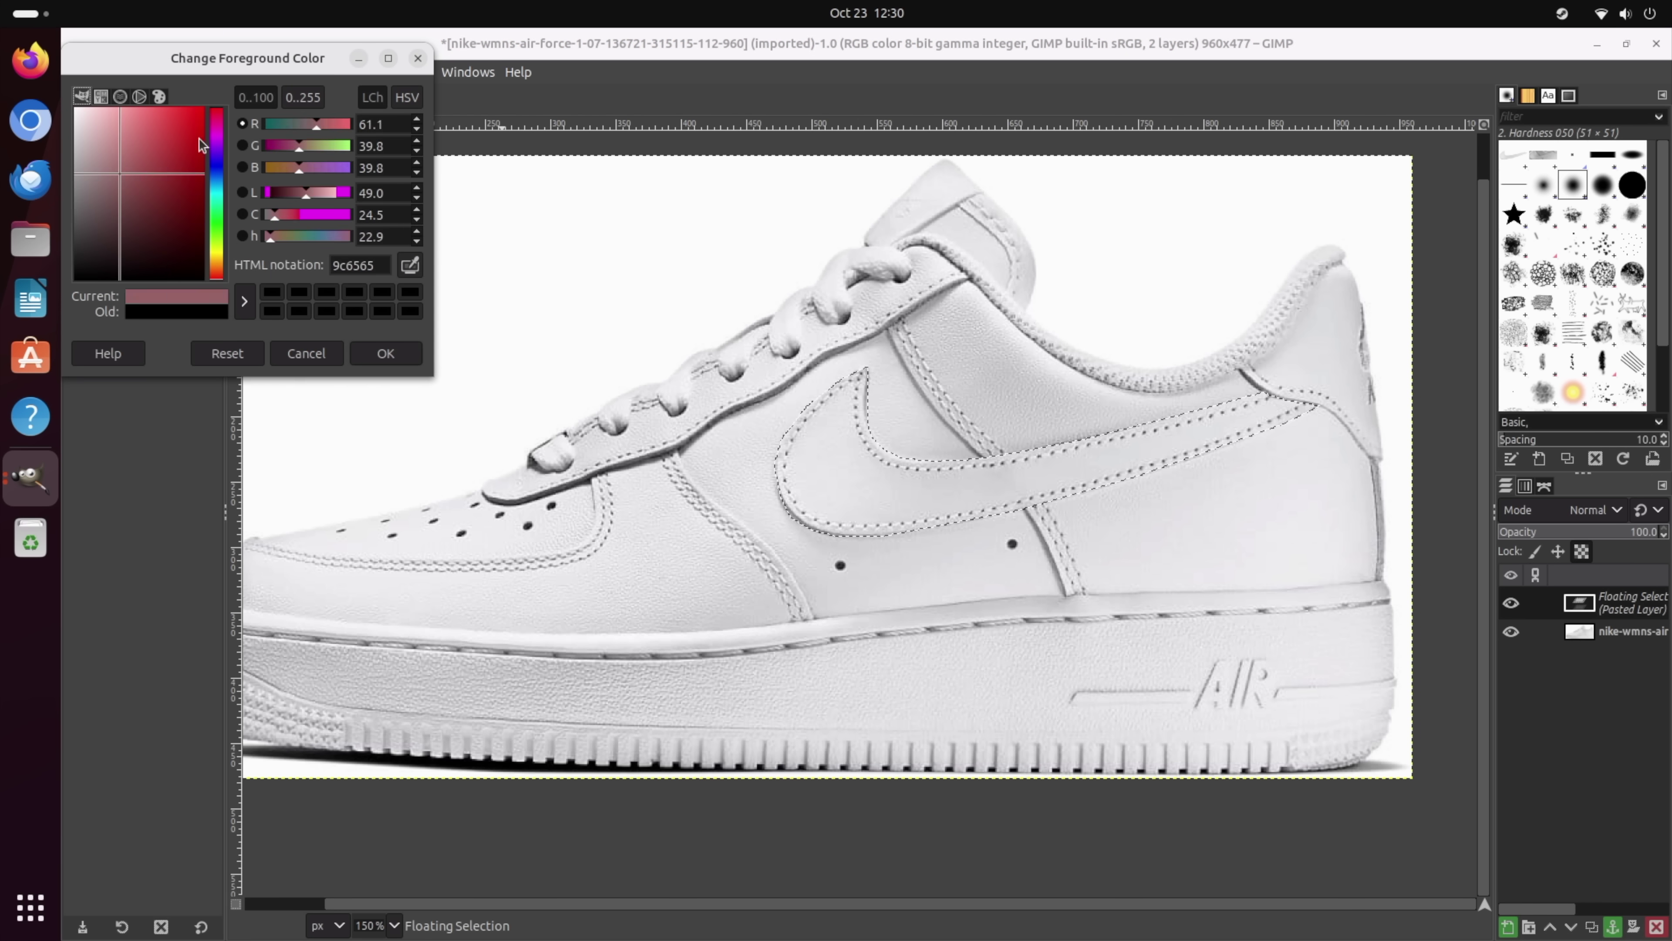
pyautogui.click(403, 344)
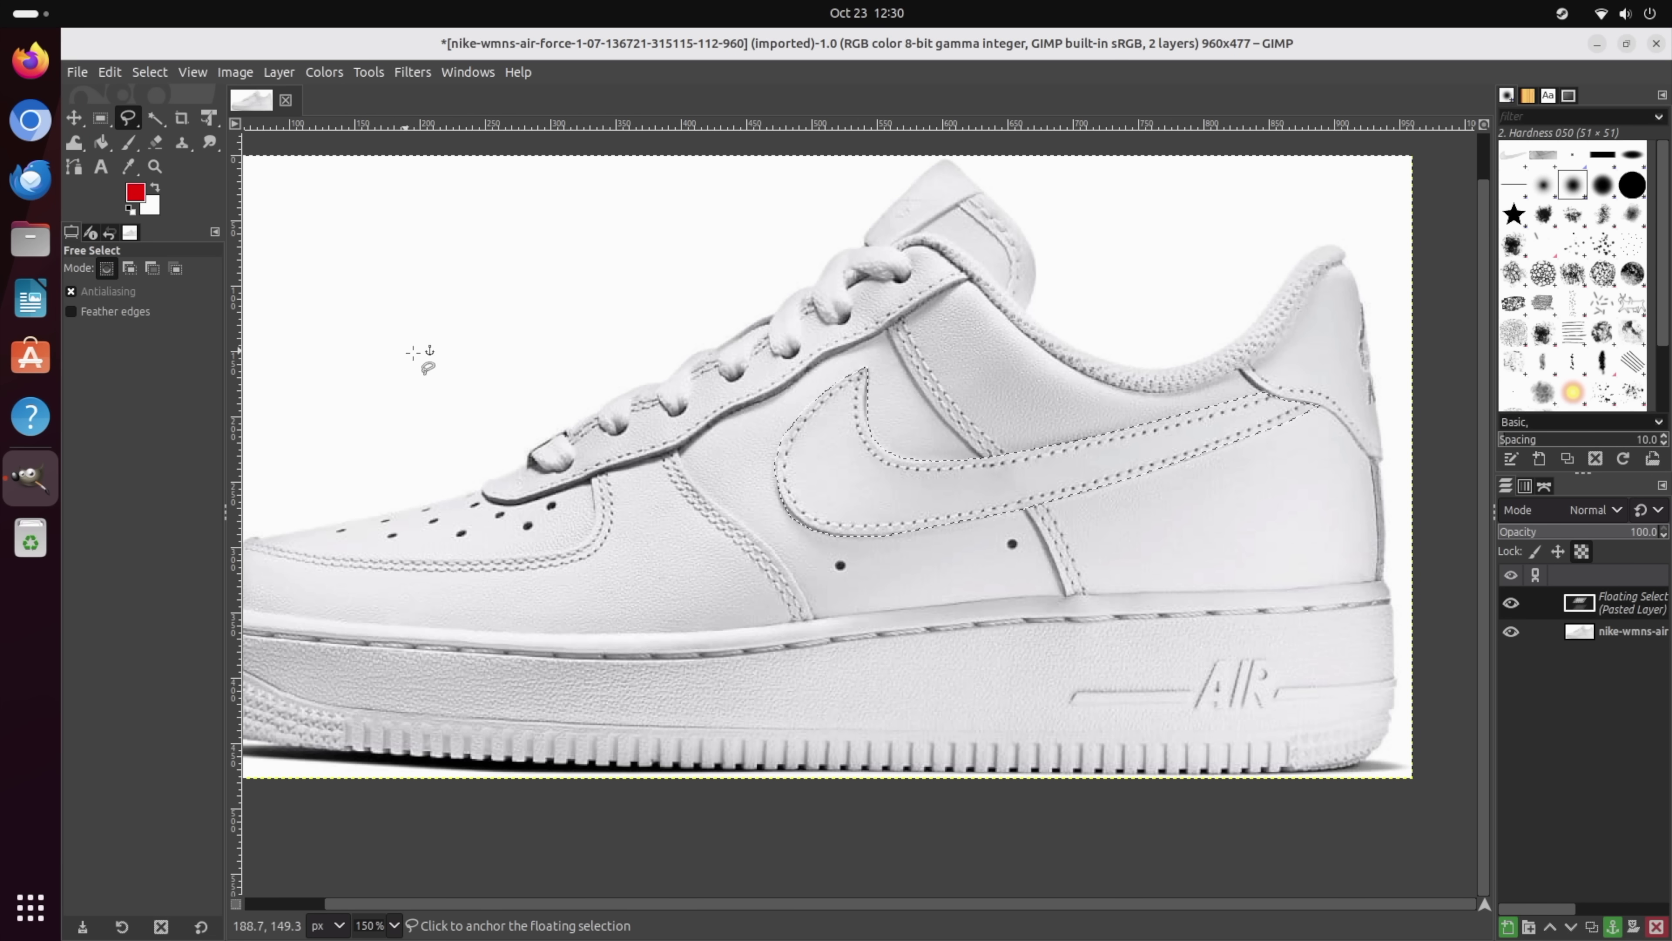
pyautogui.rightClick(890, 504)
pyautogui.moveTo(998, 570)
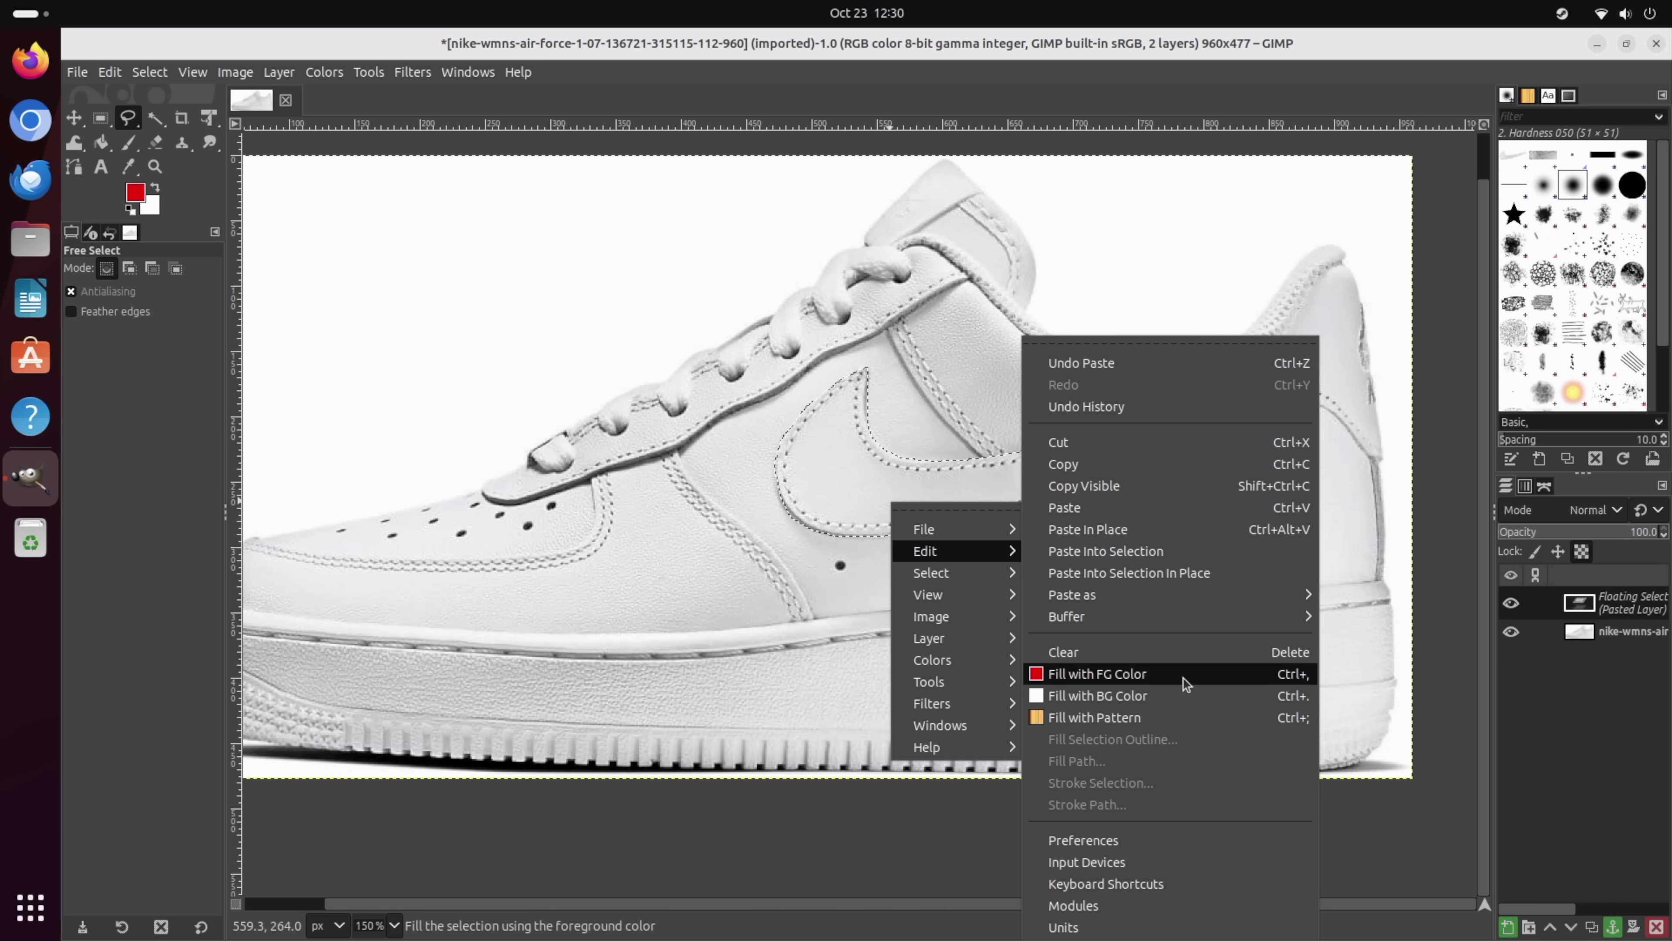
pyautogui.click(1186, 684)
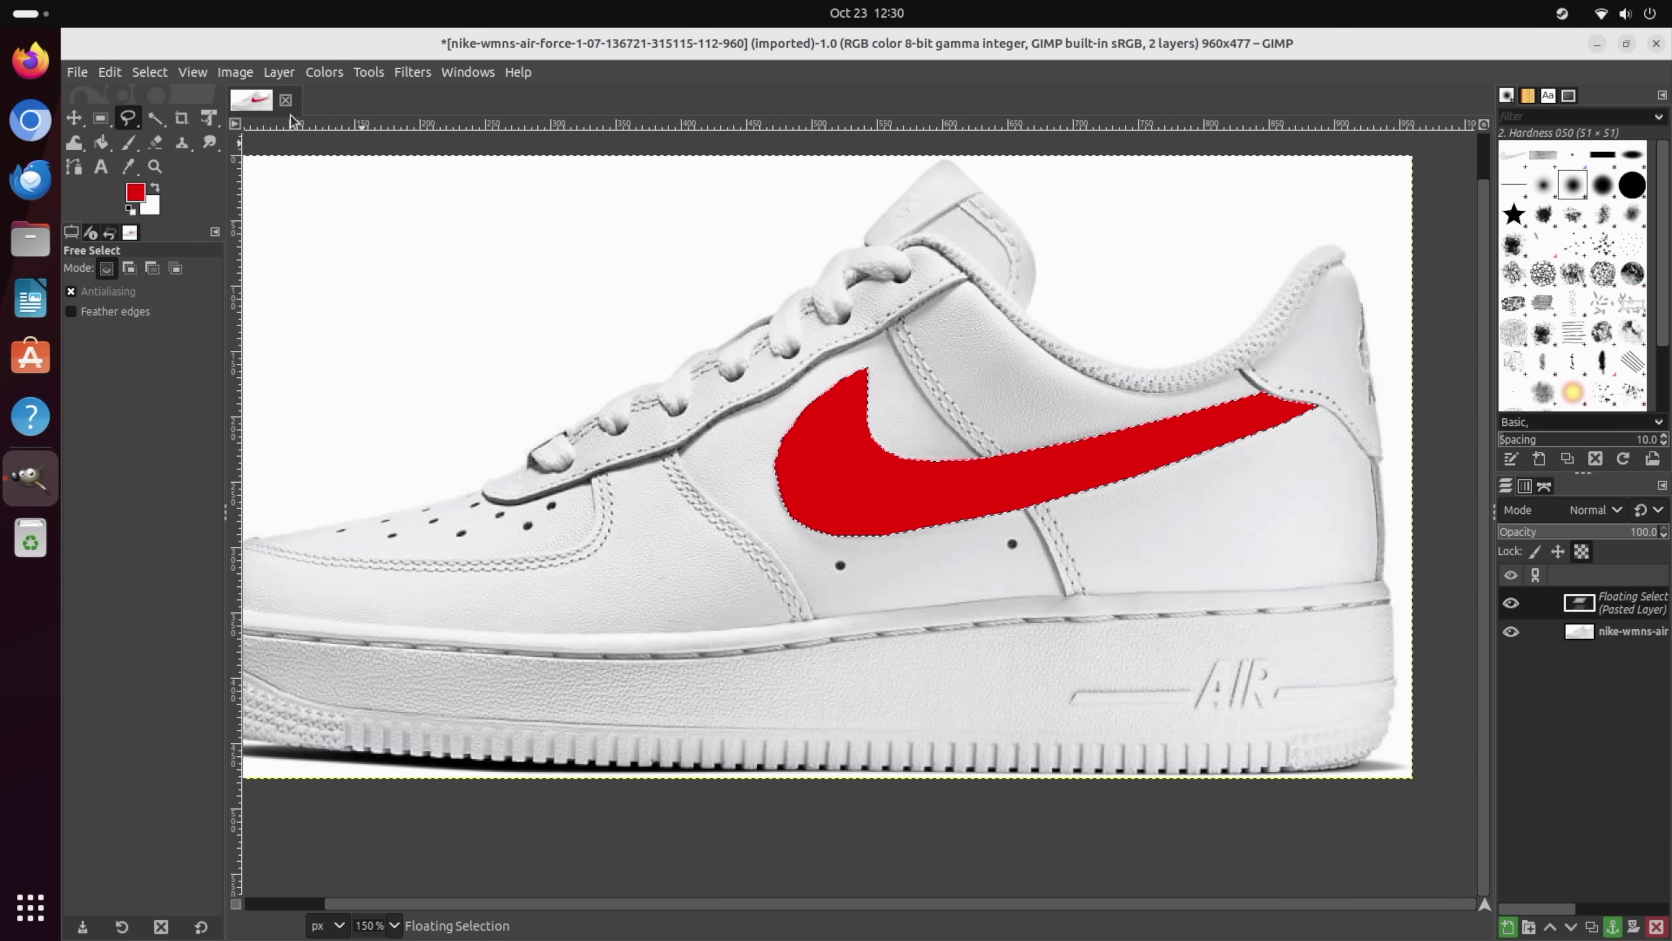
pyautogui.click(75, 76)
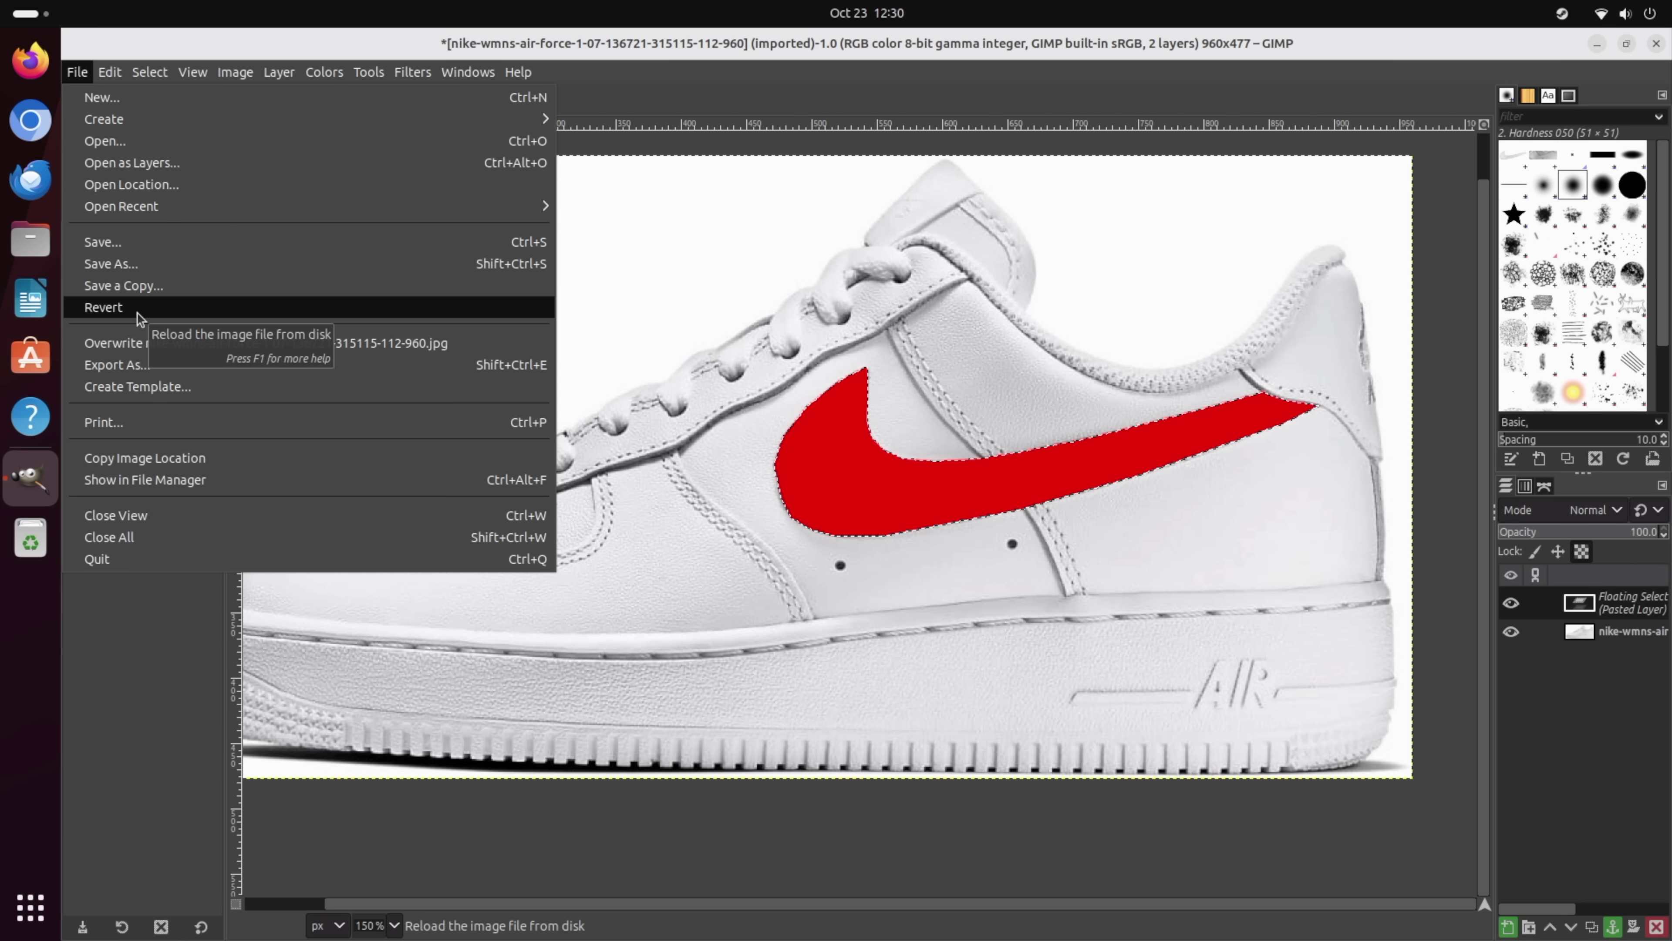
pyautogui.click(154, 366)
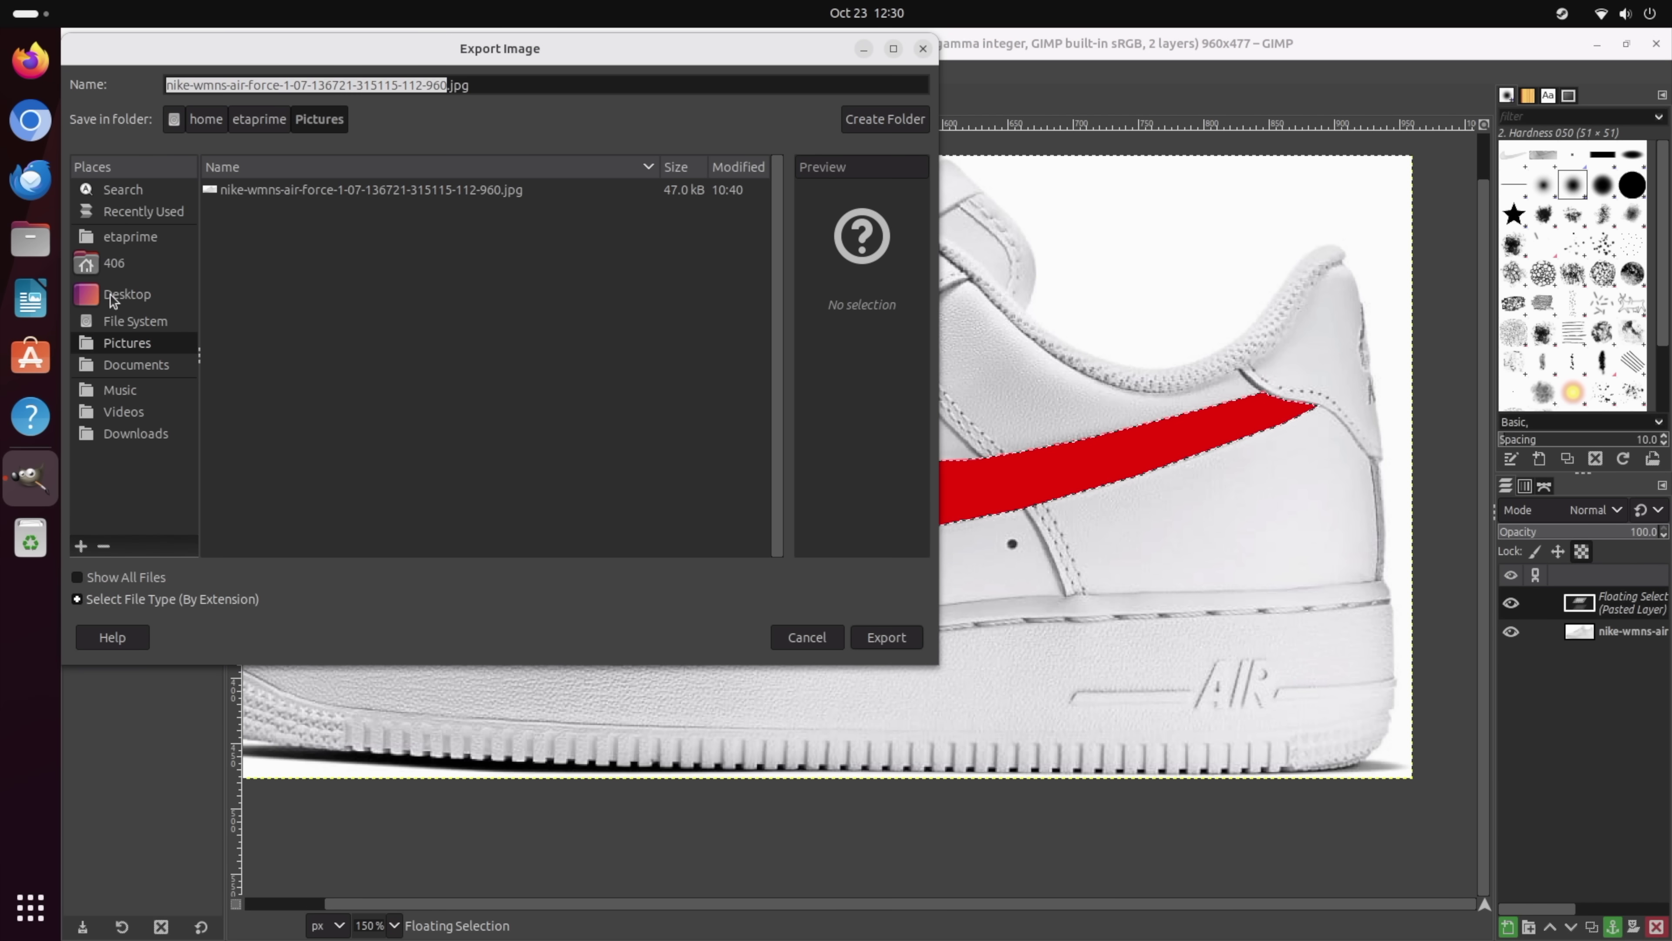
pyautogui.click(123, 294)
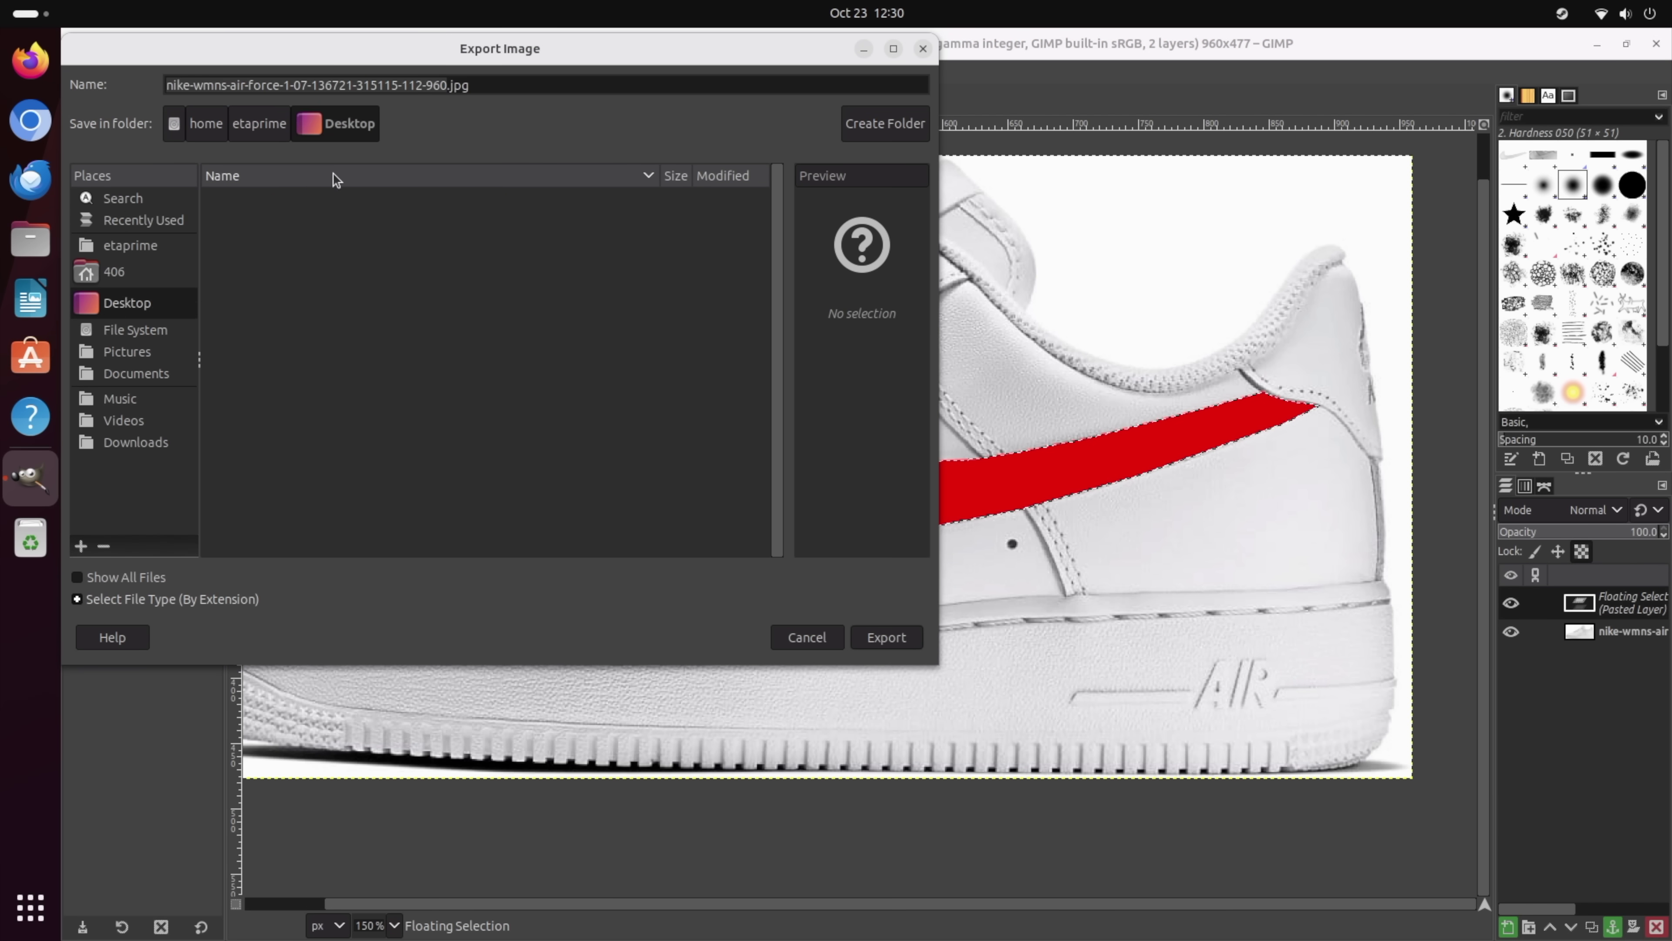
pyautogui.click(879, 634)
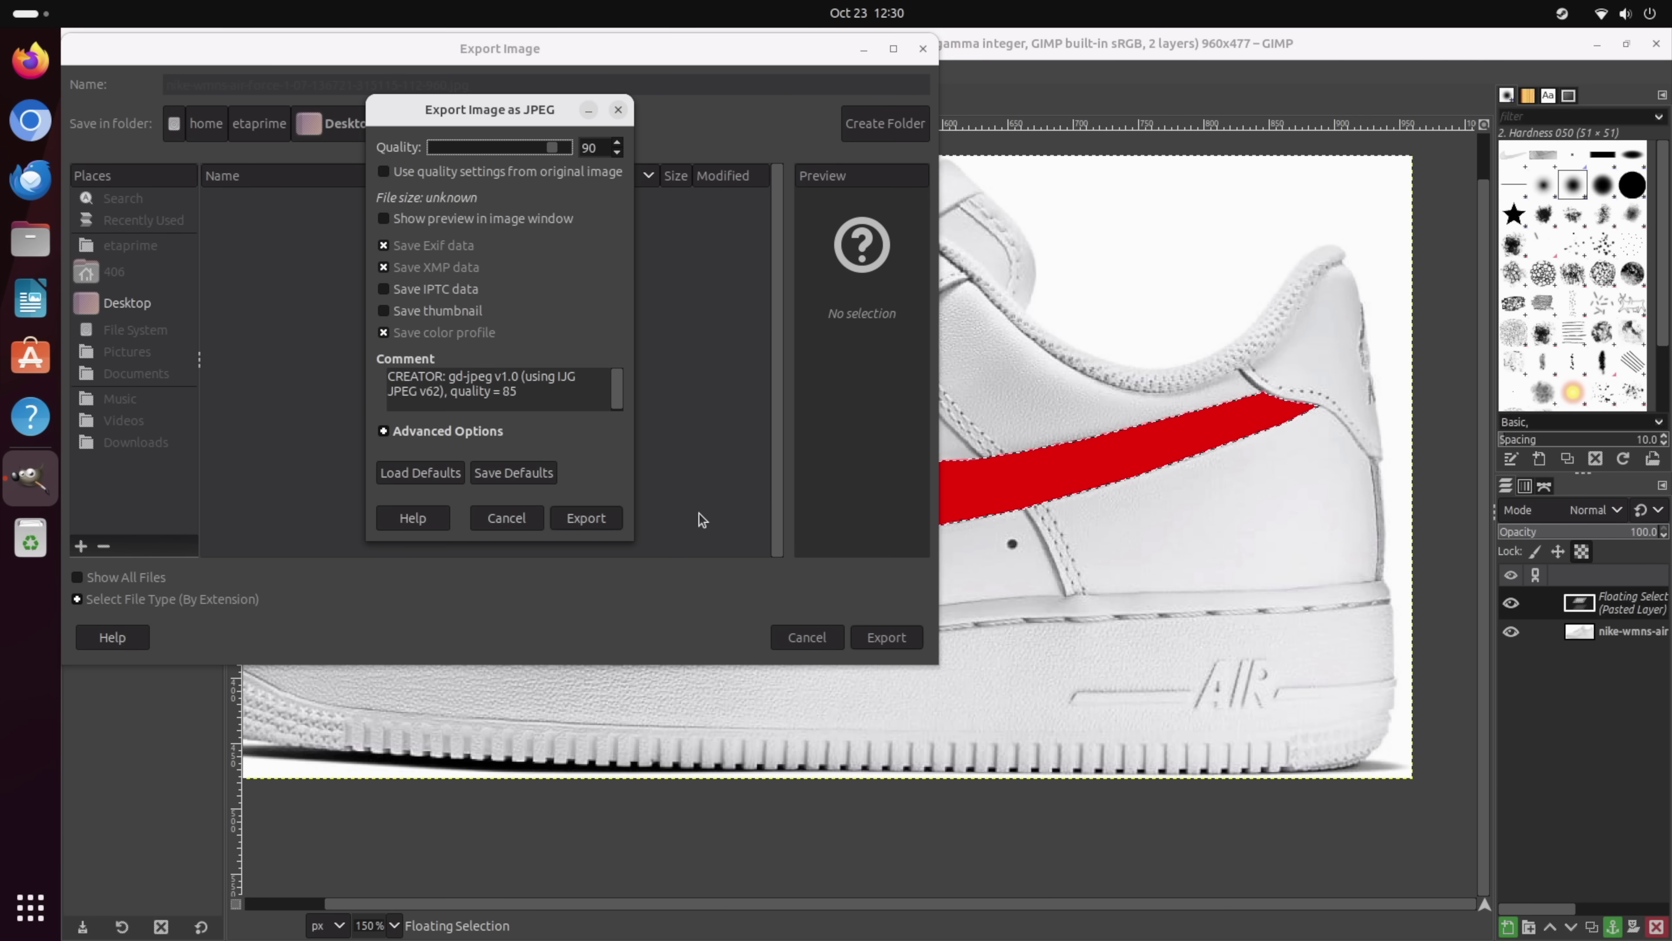
pyautogui.click(578, 518)
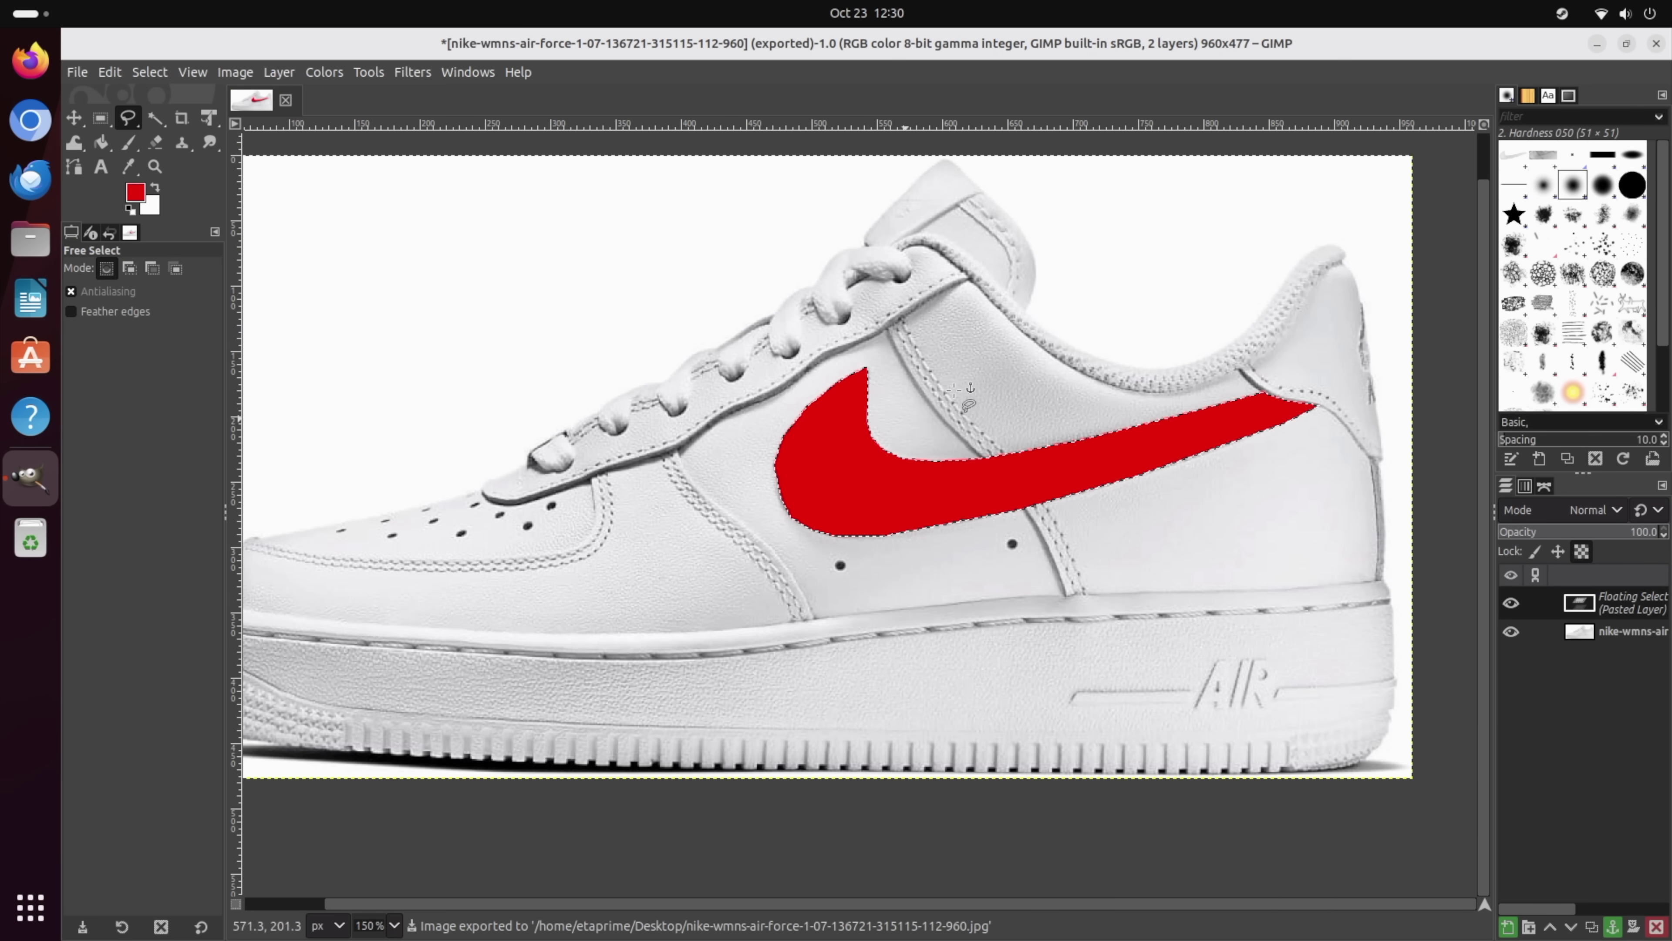
# Quit GIMP, discarding the unsaved changes, and check the exported shoe image from the desktop in the image viewer, closing it when done
pyautogui.click(1657, 43)
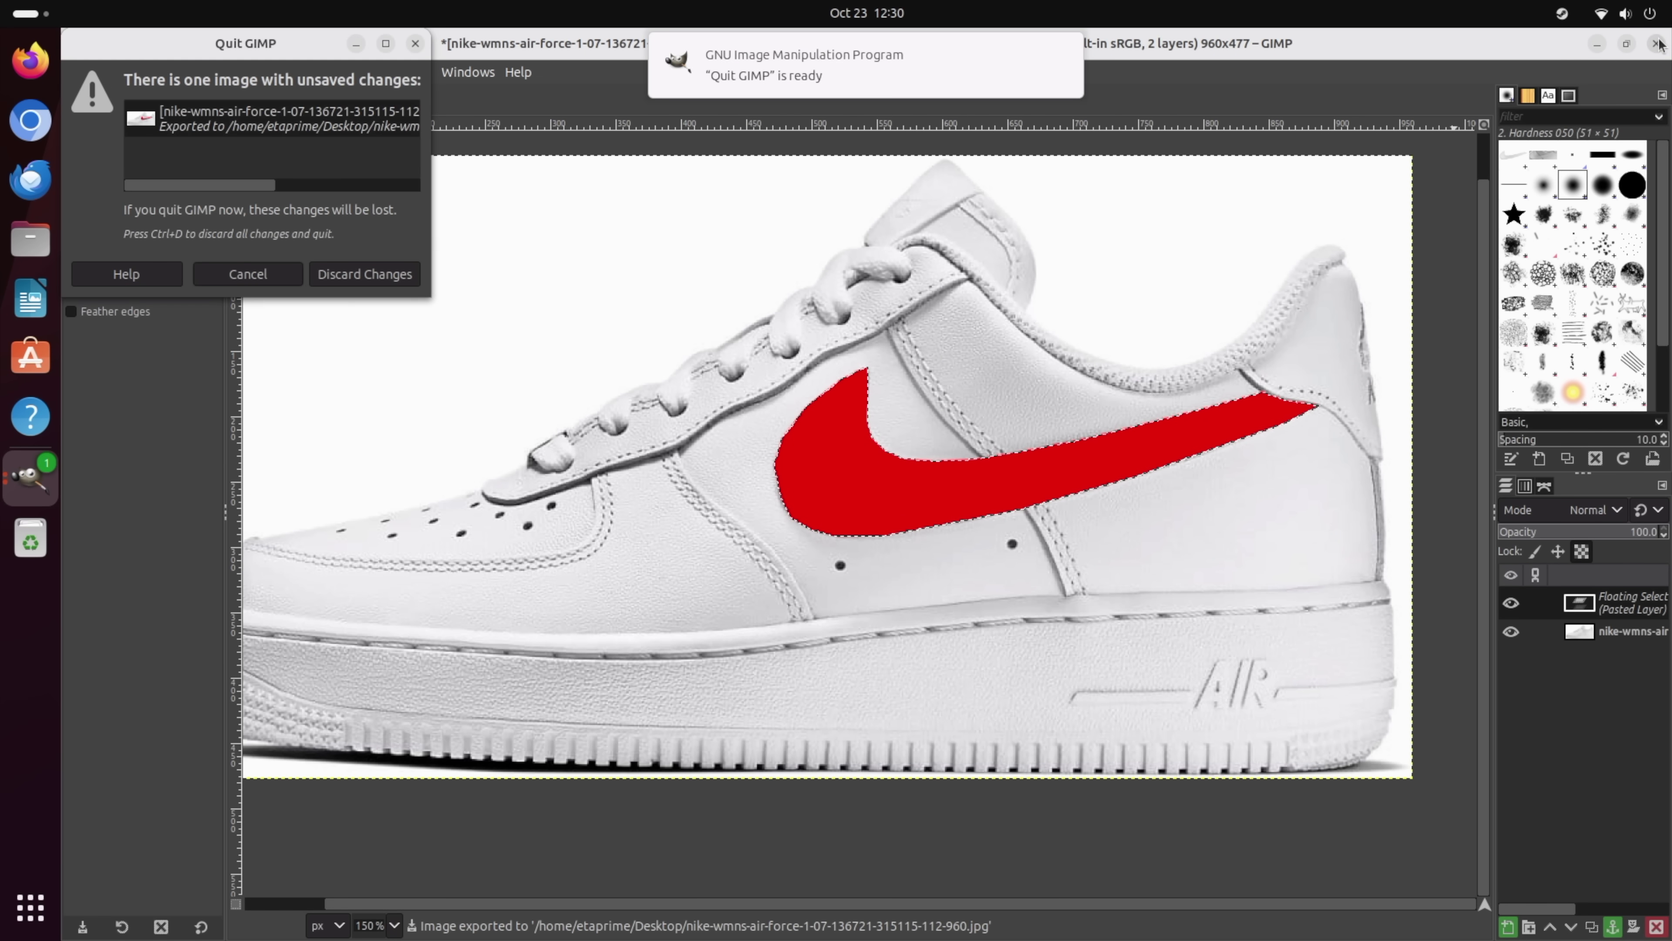
pyautogui.click(343, 273)
pyautogui.doubleClick(1613, 772)
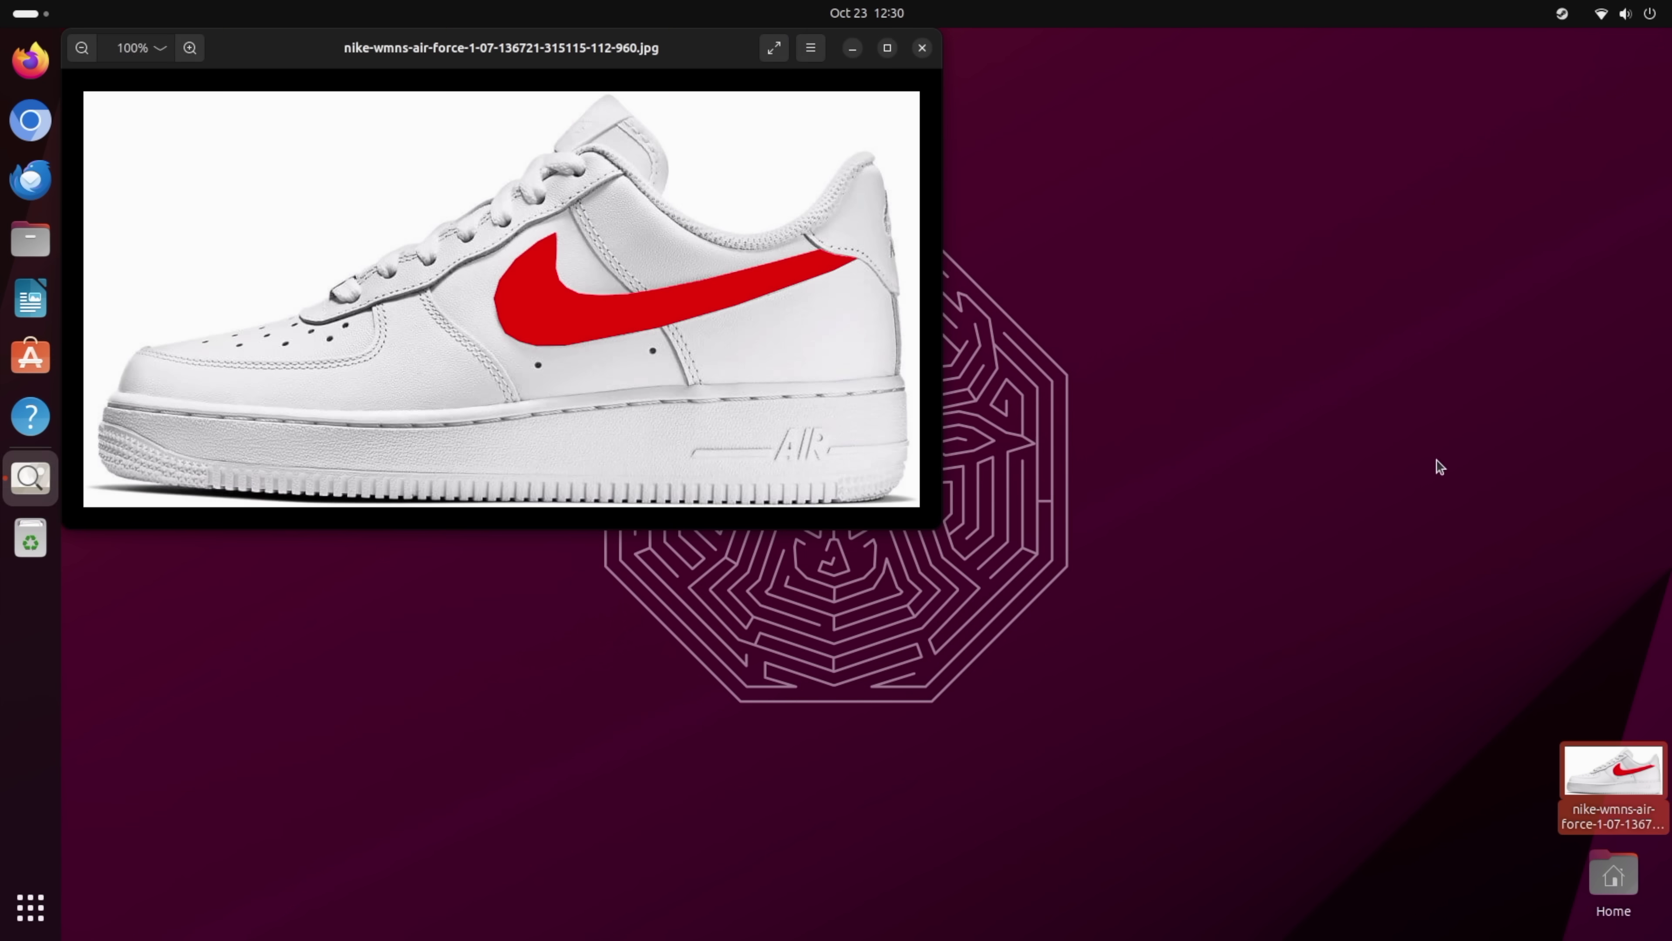
pyautogui.moveTo(287, 49); pyautogui.dragTo(609, 119)
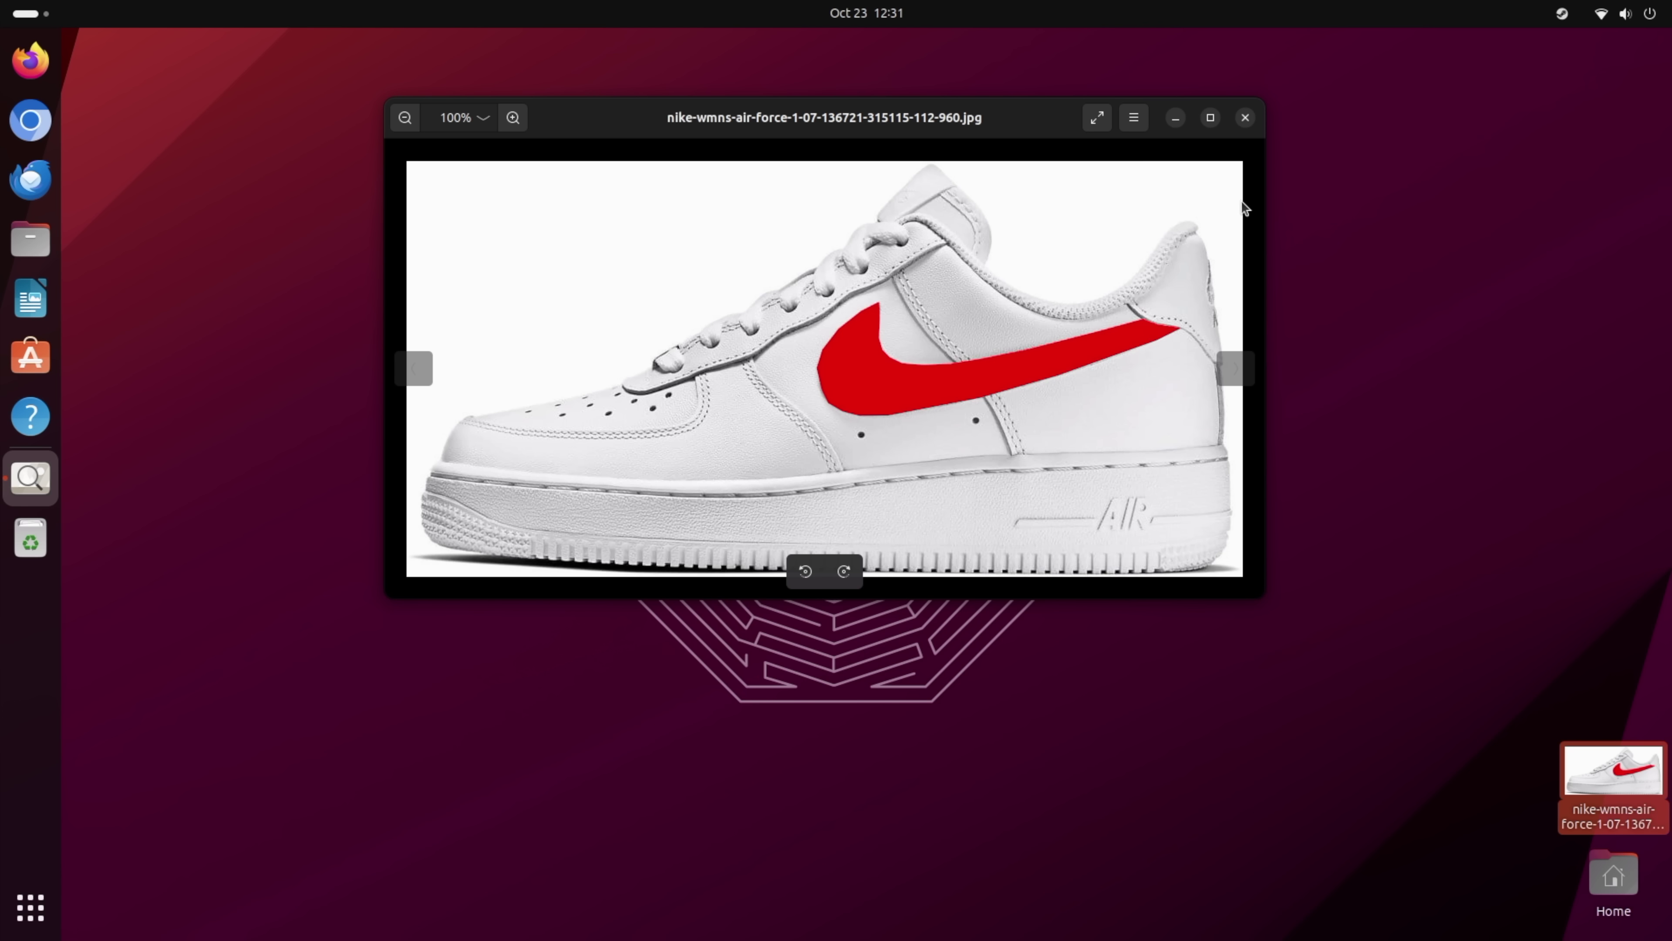
pyautogui.click(1246, 118)
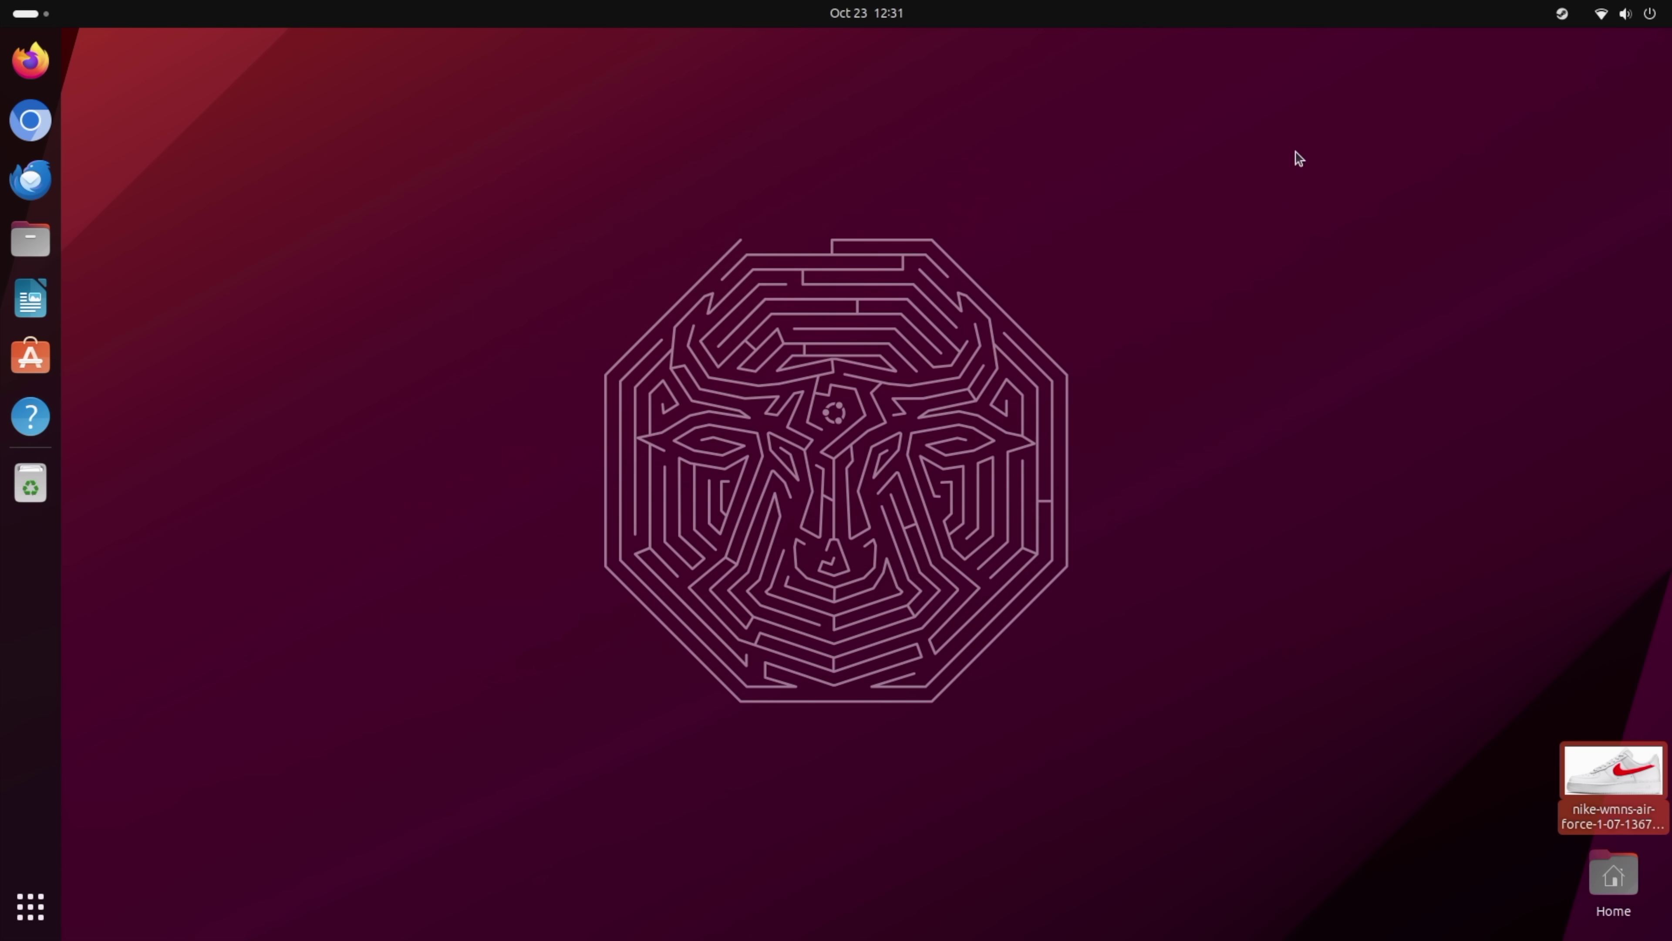
# Browse through the pages of installed applications and launch Steam
pyautogui.click(30, 908)
pyautogui.scroll(-2, 688, 606)
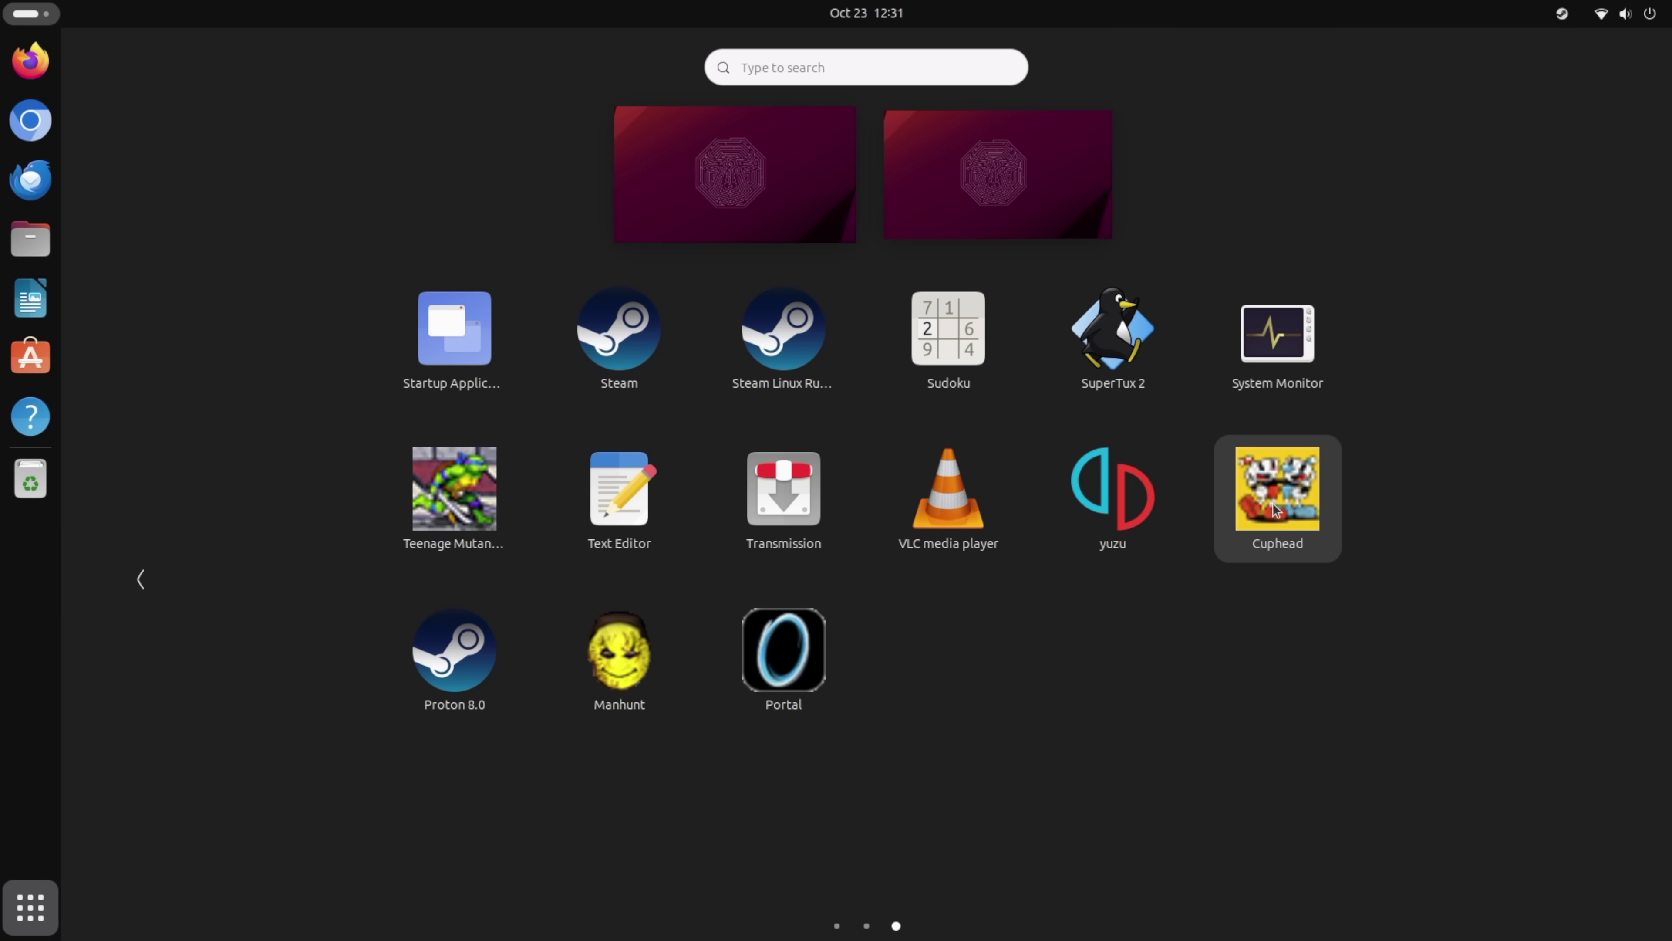
pyautogui.scroll(1, 870, 600)
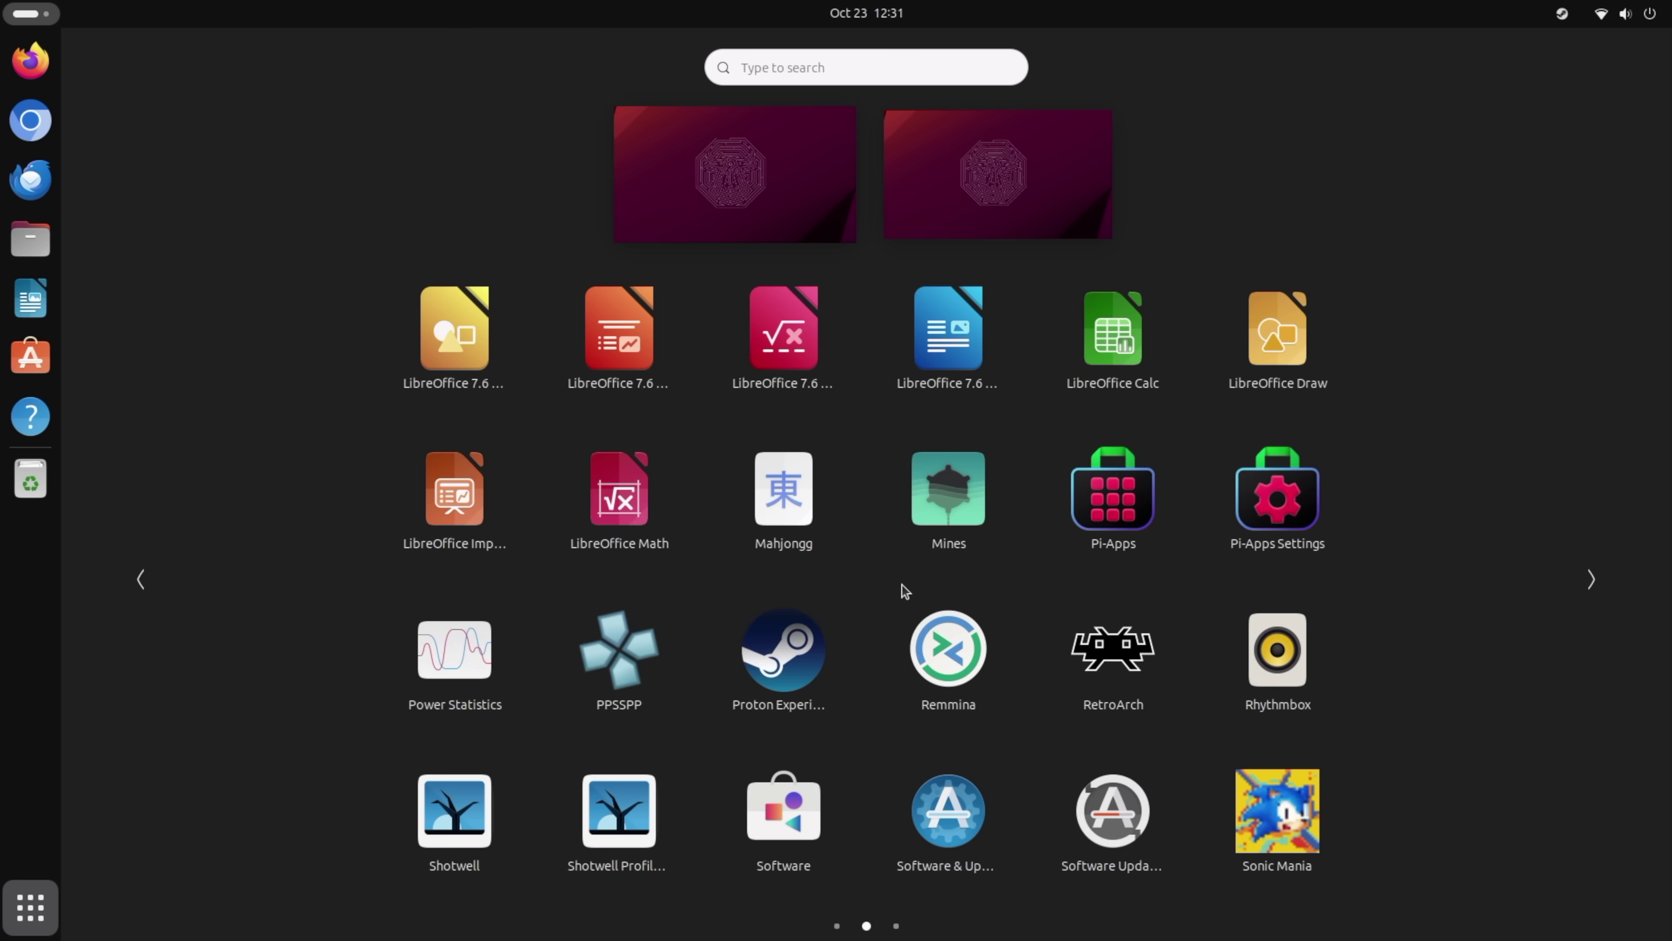
pyautogui.scroll(1, 1047, 605)
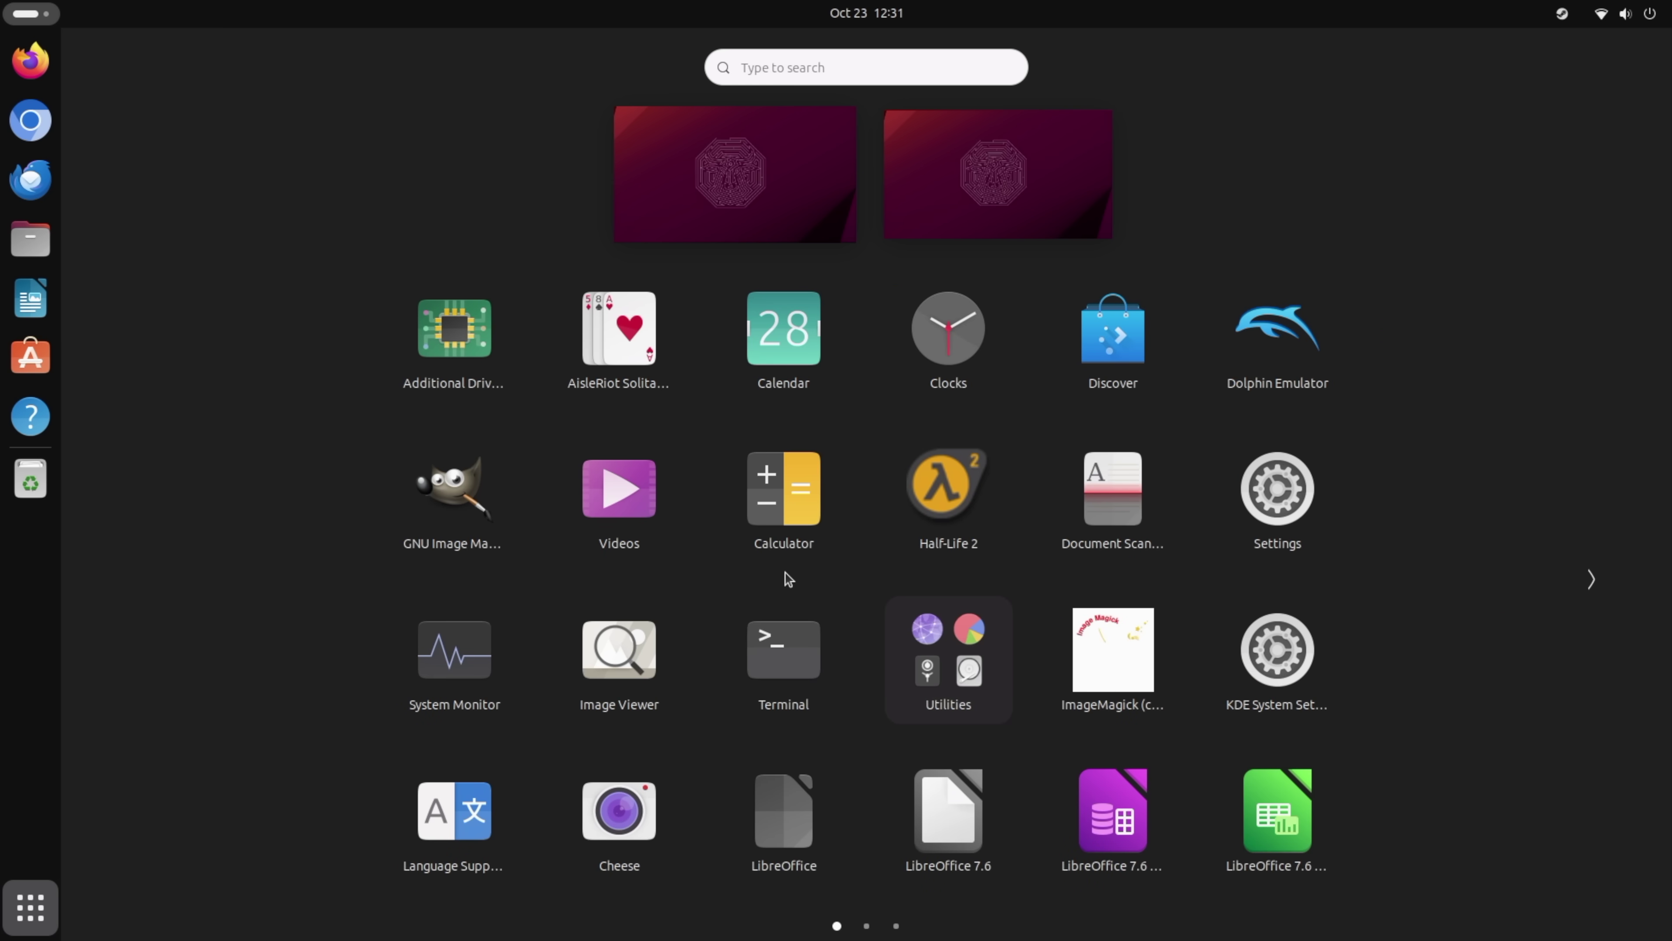
pyautogui.scroll(-2, 787, 579)
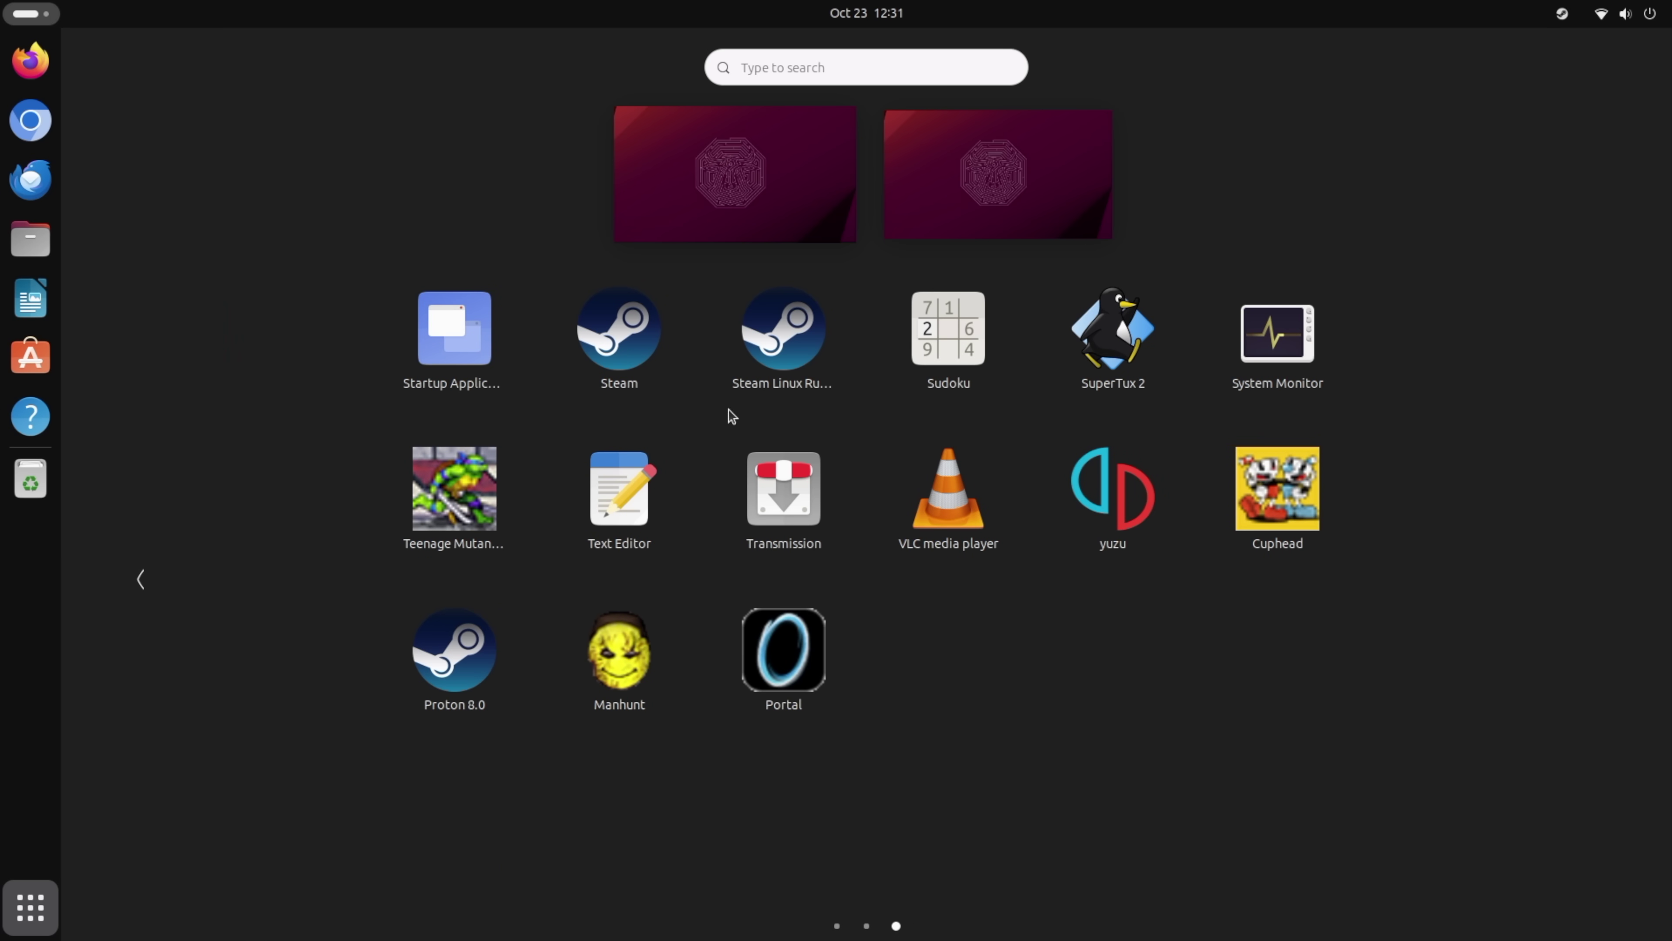
pyautogui.click(763, 356)
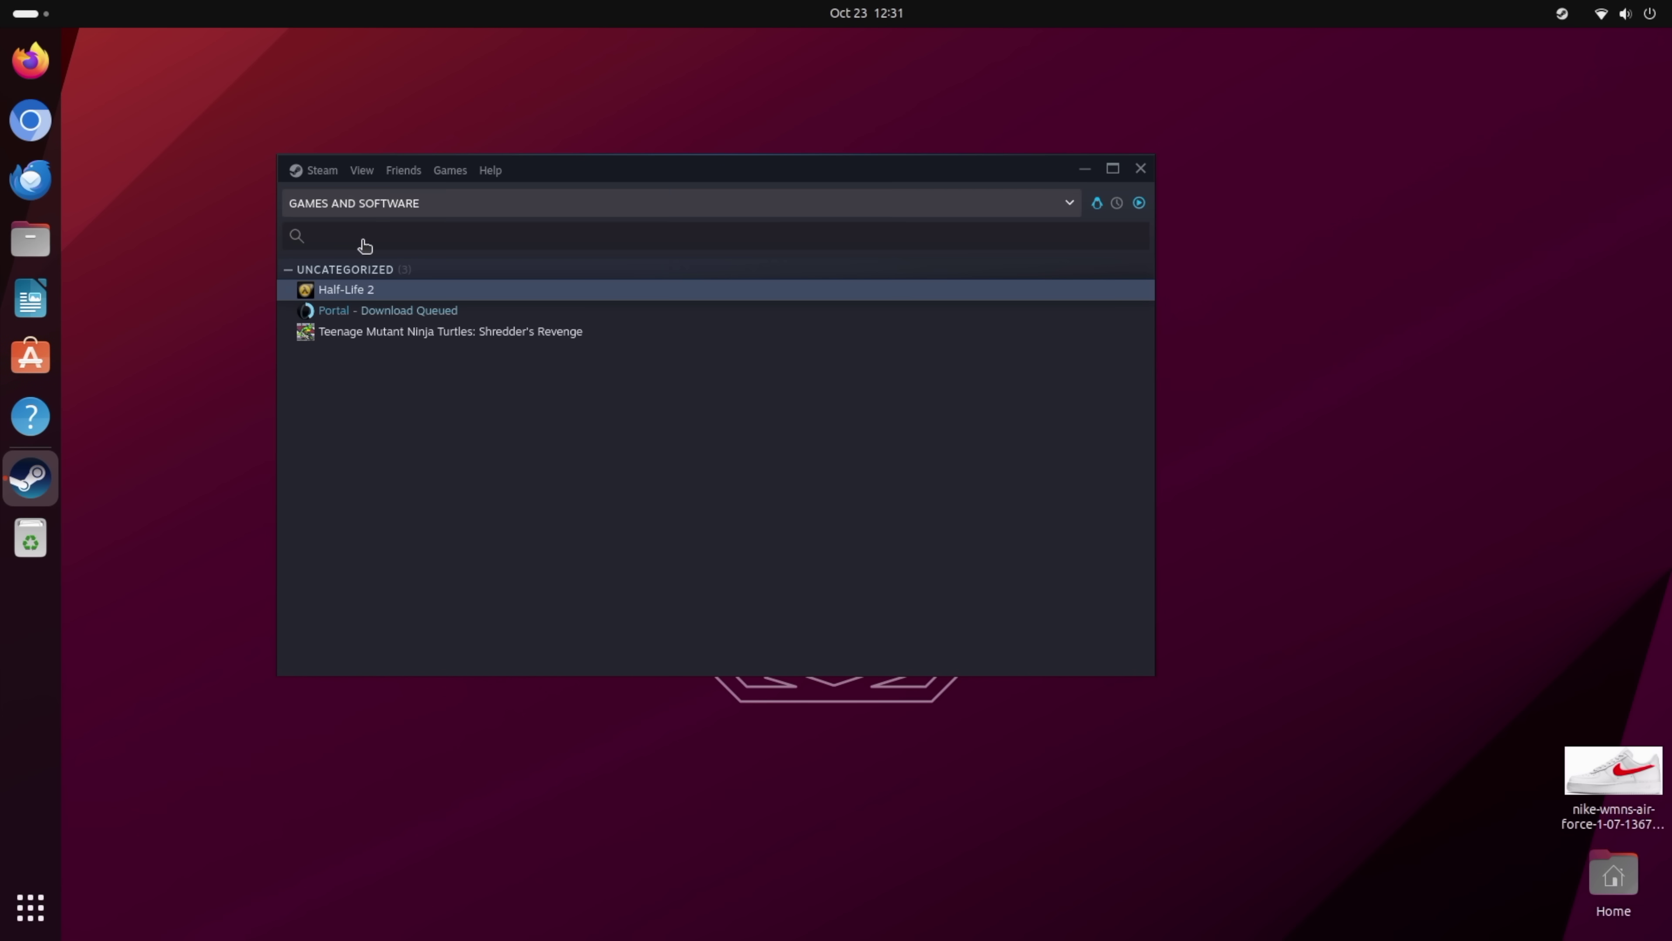
# Start Half-Life 2 from the Steam library and minimize the Steam window behind the game
pyautogui.rightClick(370, 291)
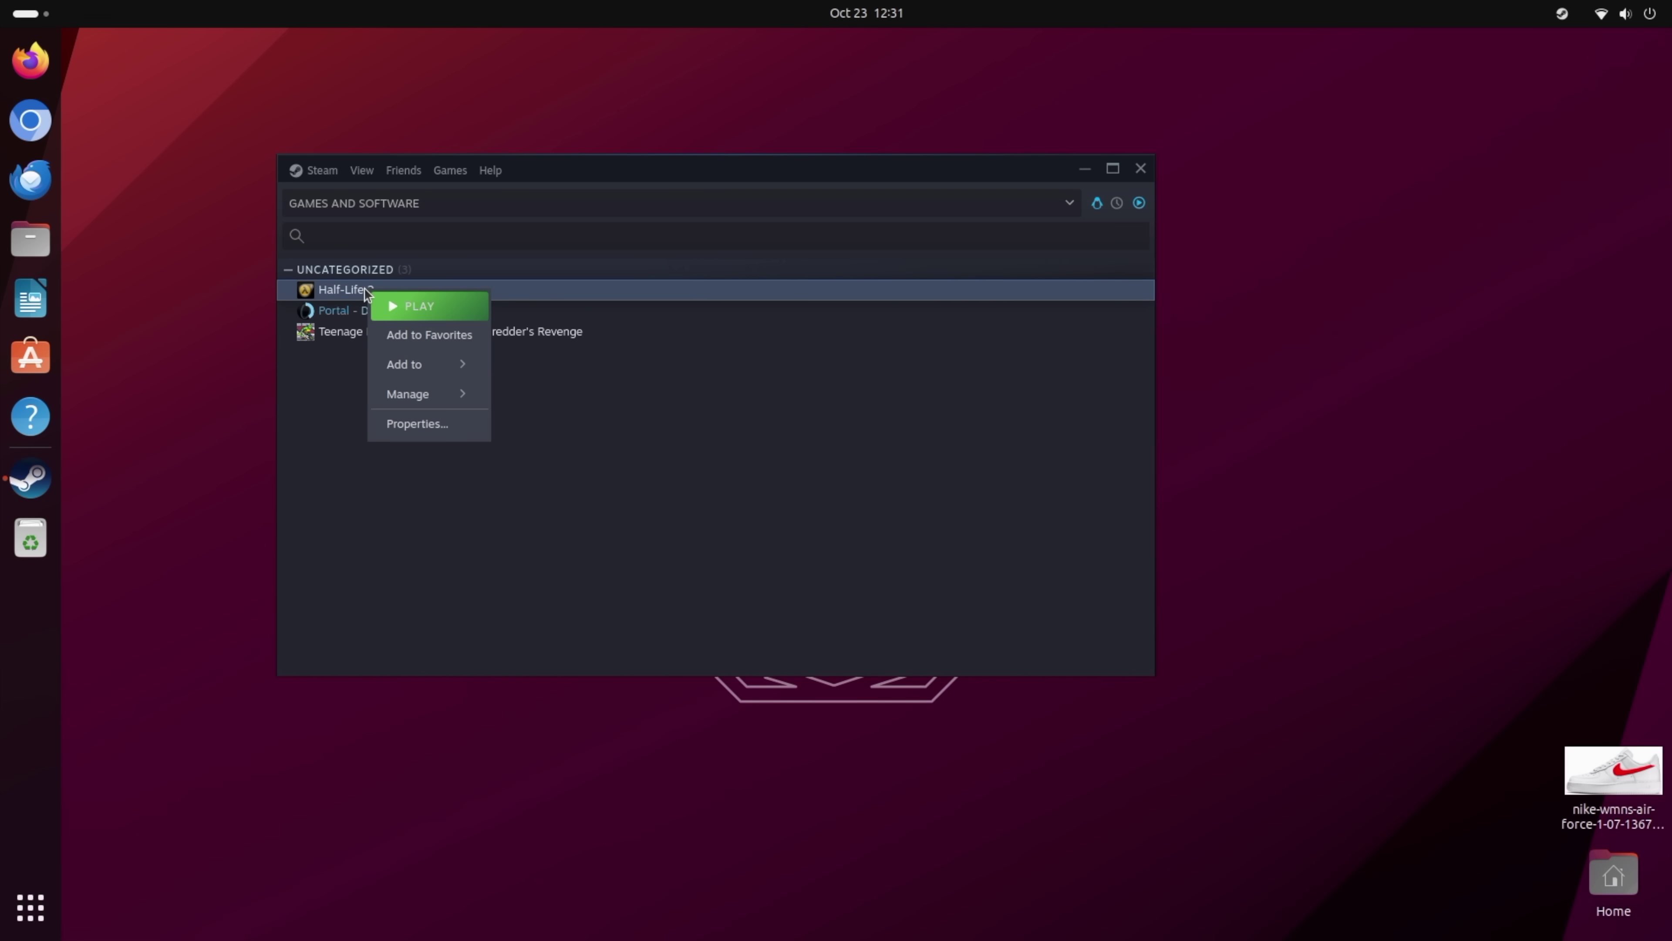
pyautogui.click(418, 306)
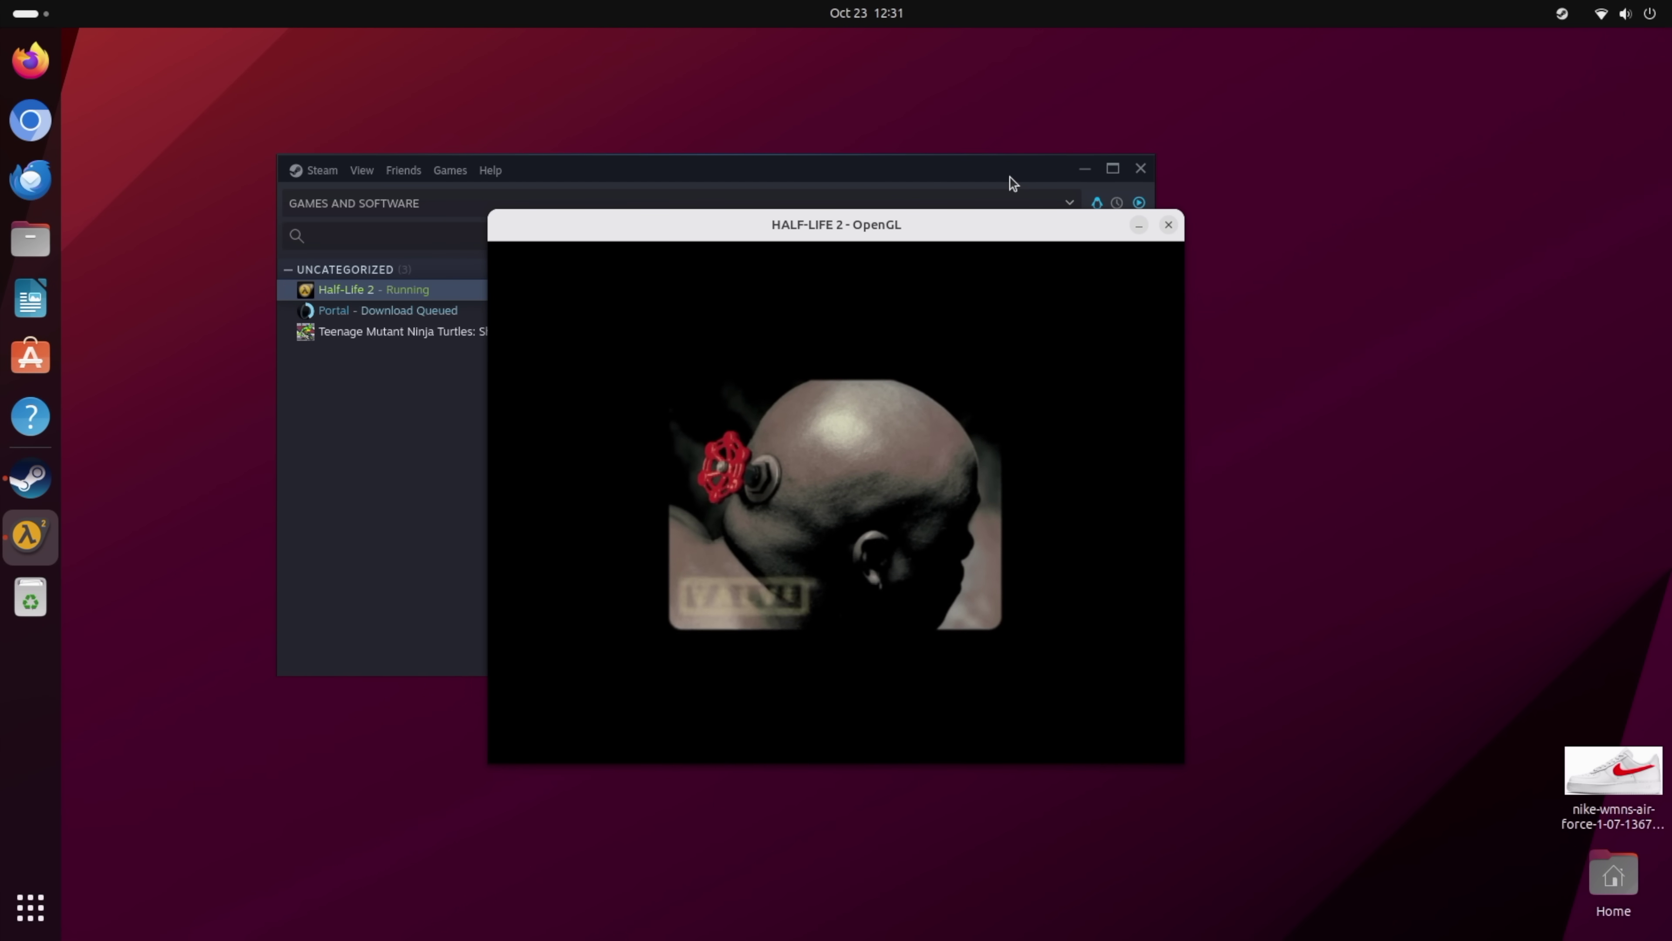
pyautogui.click(1084, 168)
pyautogui.click(1085, 169)
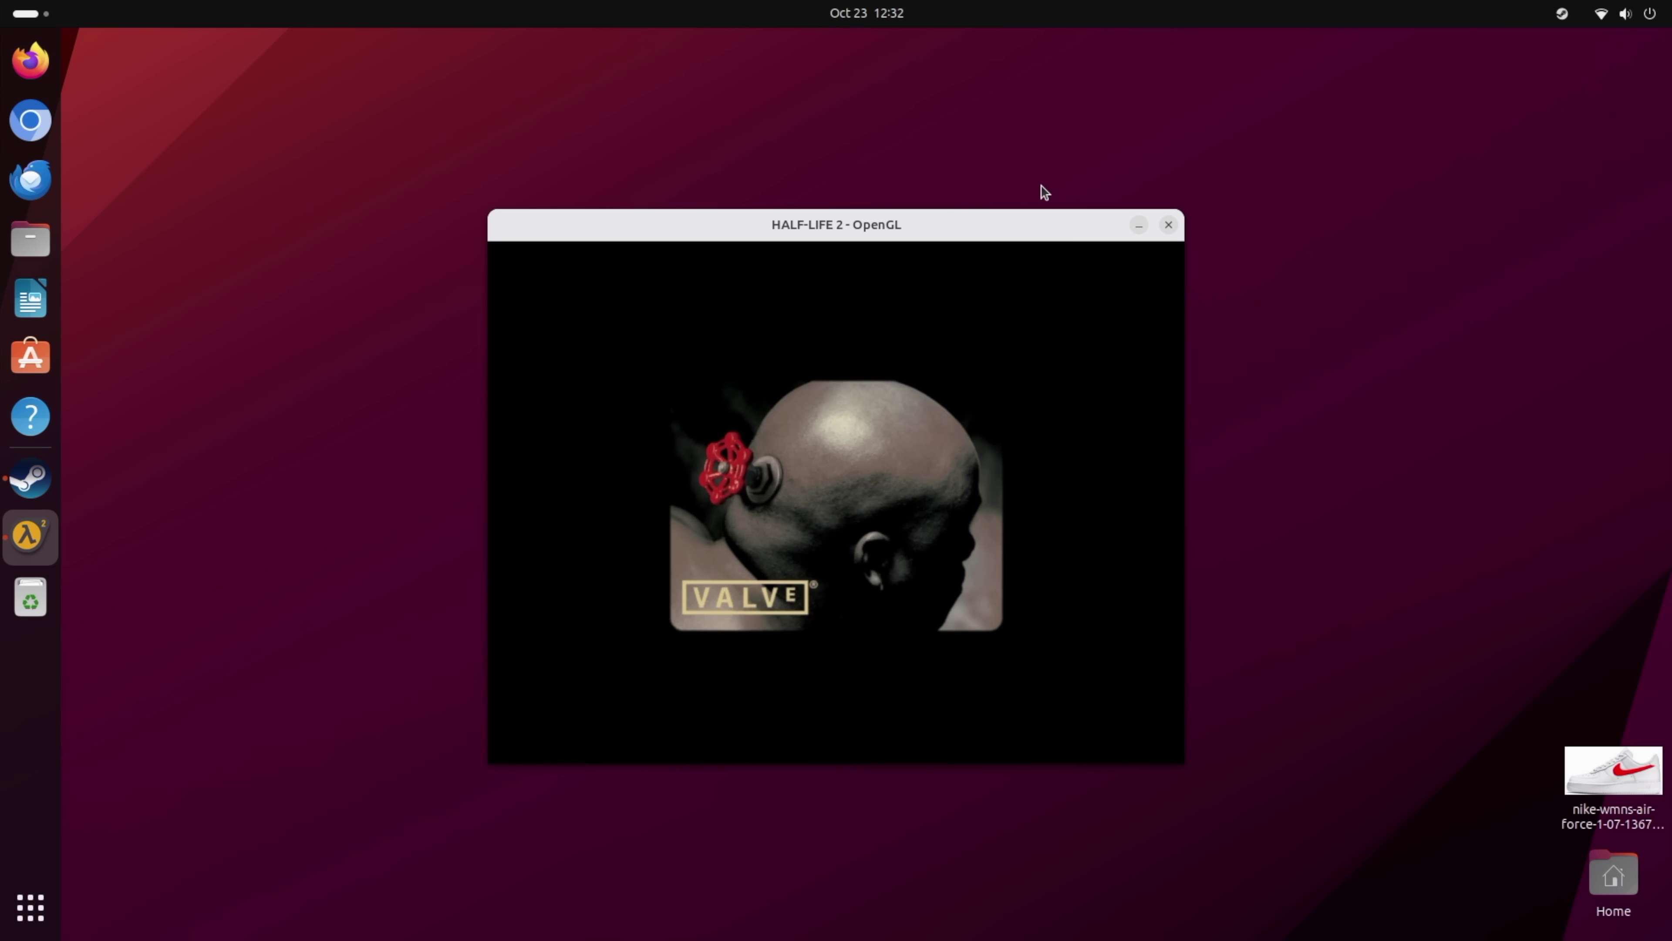